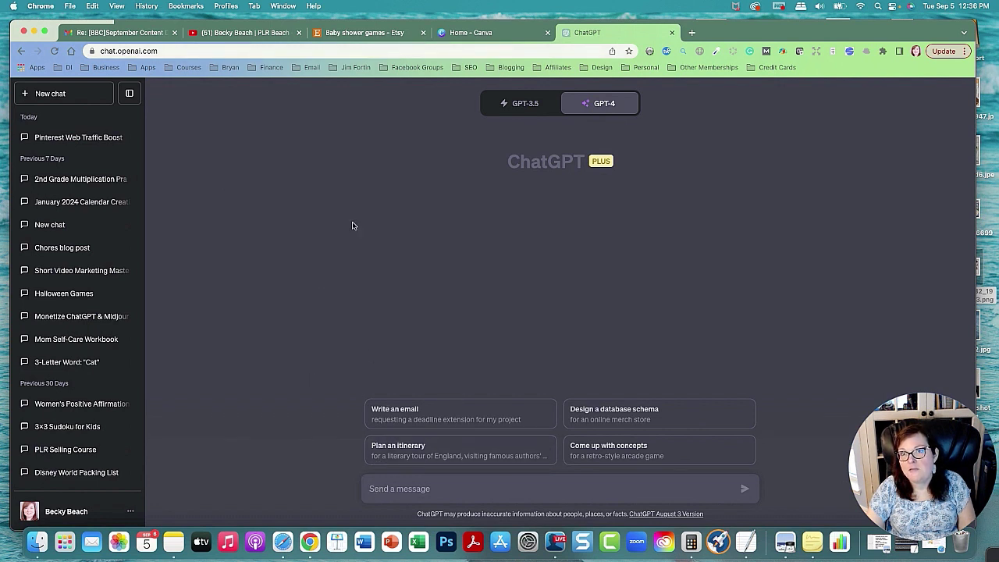
Browse the Etsy baby shower games results for ideas
{"action": "left_click", "coordinate": [361, 33]}
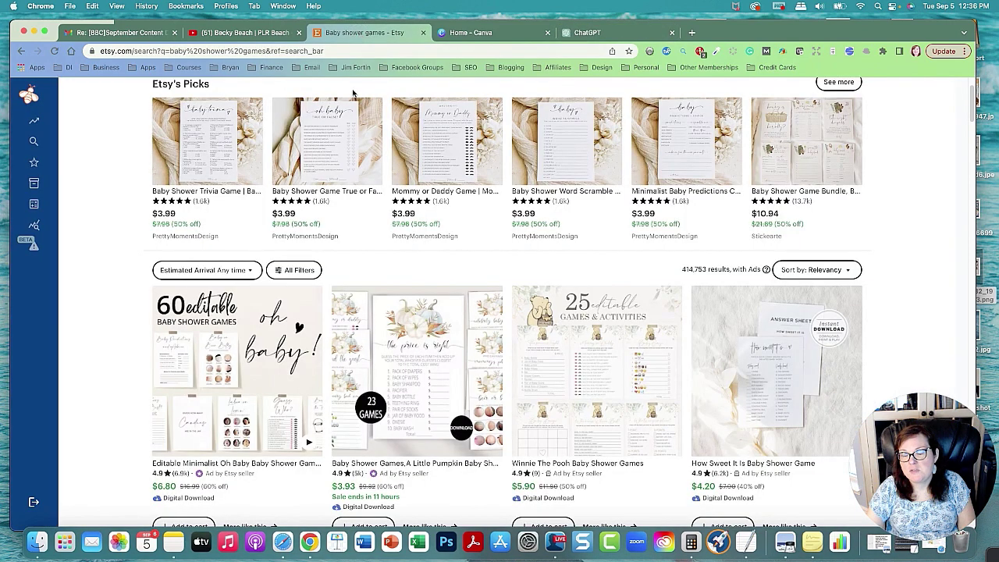
{"action": "scroll", "coordinate": [683, 305], "scroll_direction": "up", "scroll_amount": 2}
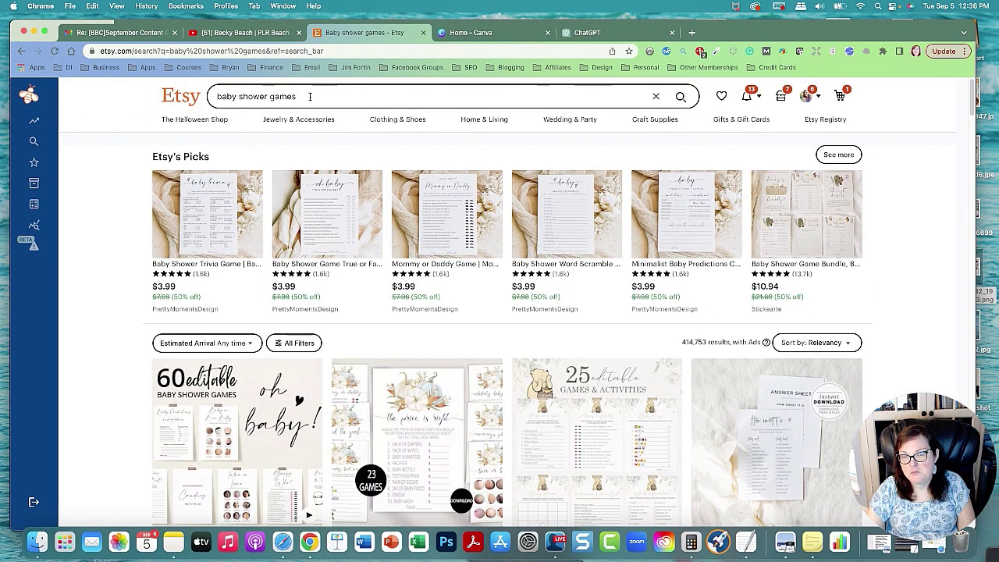
{"action": "scroll", "coordinate": [427, 244], "scroll_direction": "down", "scroll_amount": 7}
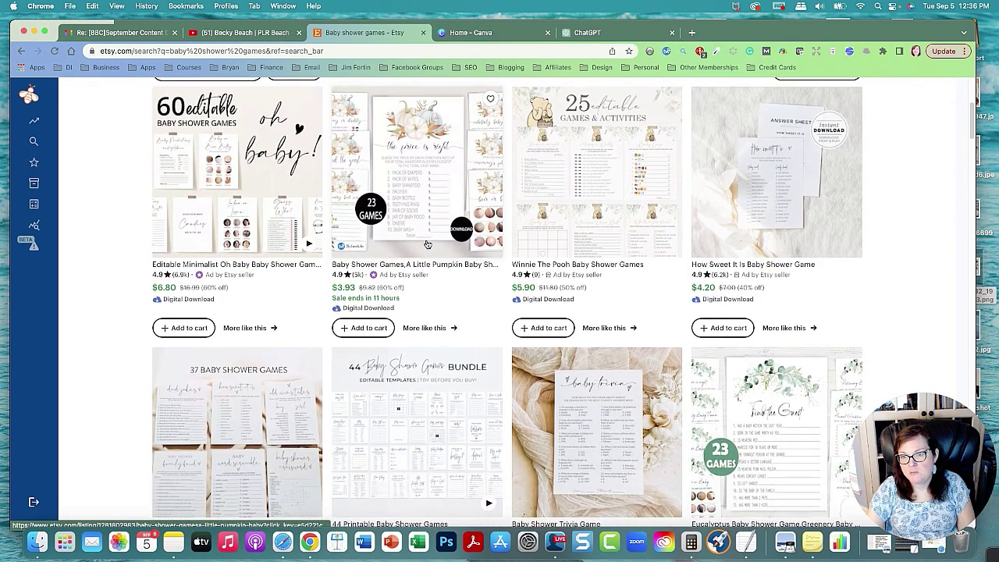
{"action": "scroll", "coordinate": [428, 245], "scroll_direction": "down", "scroll_amount": 8}
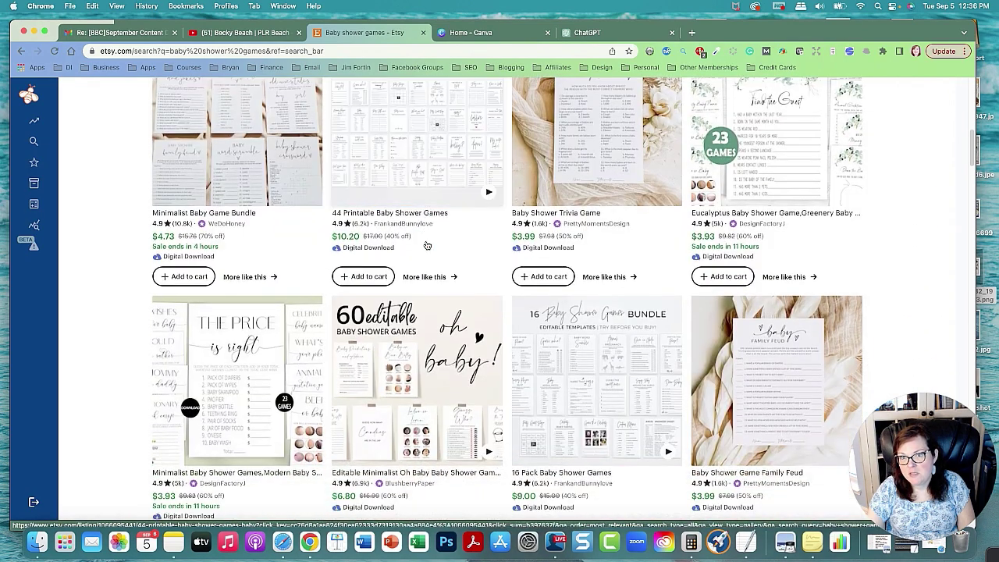
{"action": "scroll", "coordinate": [428, 245], "scroll_direction": "down", "scroll_amount": 1}
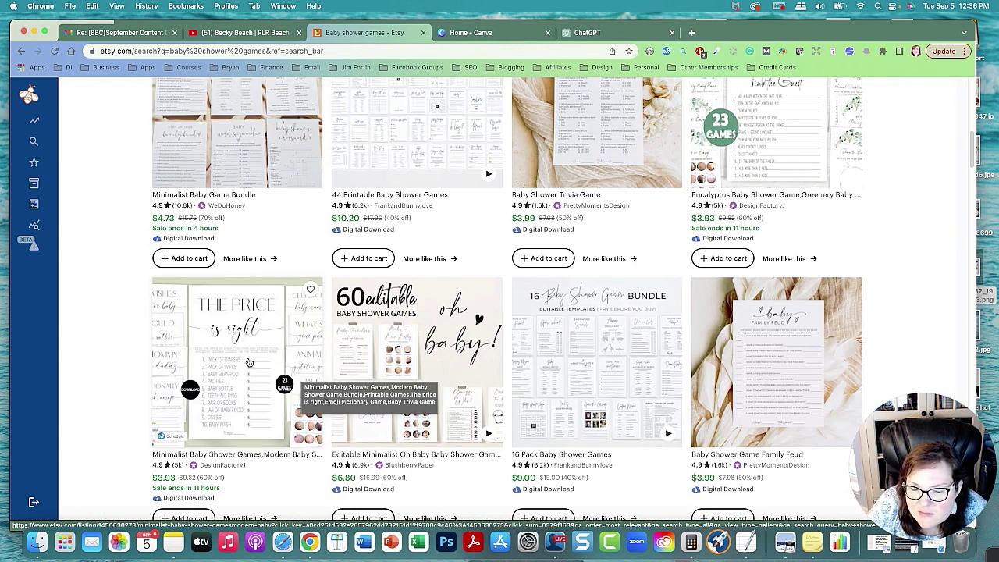
{"action": "scroll", "coordinate": [246, 361], "scroll_direction": "down", "scroll_amount": 1}
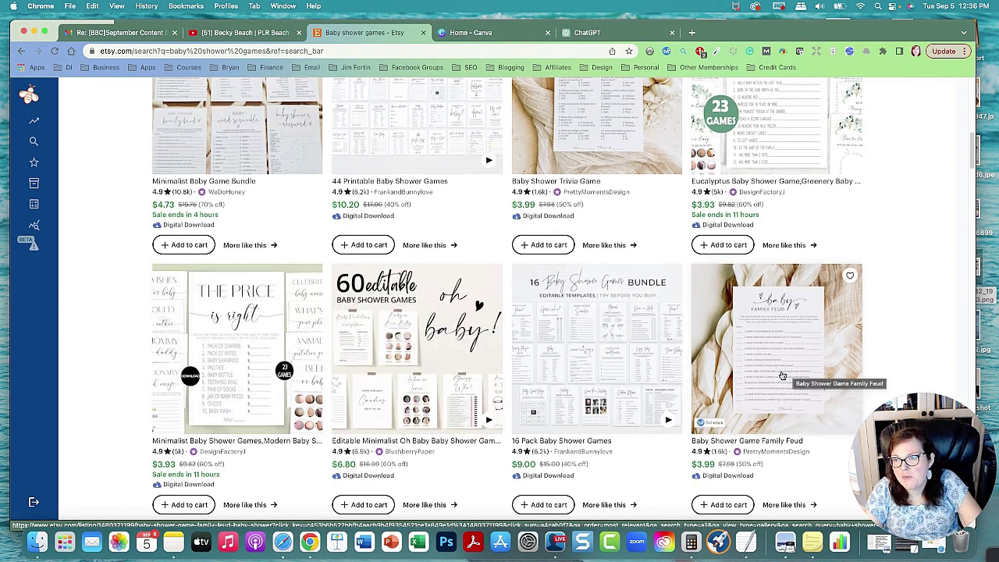
{"action": "scroll", "coordinate": [783, 375], "scroll_direction": "down", "scroll_amount": 5}
{"action": "scroll", "coordinate": [798, 359], "scroll_direction": "down", "scroll_amount": 3}
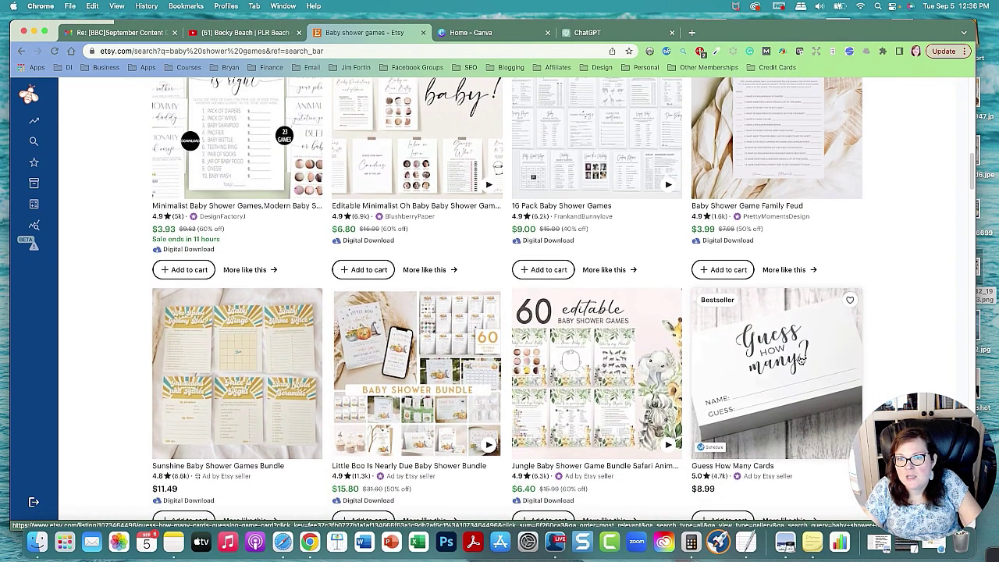
{"action": "scroll", "coordinate": [796, 361], "scroll_direction": "down", "scroll_amount": 4}
{"action": "scroll", "coordinate": [794, 364], "scroll_direction": "down", "scroll_amount": 5}
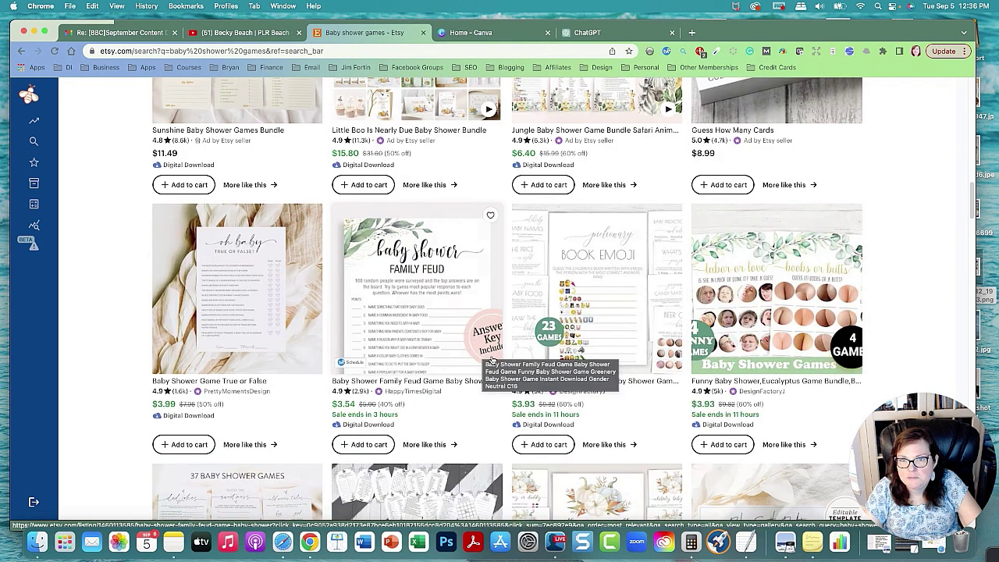
{"action": "scroll", "coordinate": [492, 361], "scroll_direction": "down", "scroll_amount": 1}
{"action": "scroll", "coordinate": [285, 333], "scroll_direction": "down", "scroll_amount": 5}
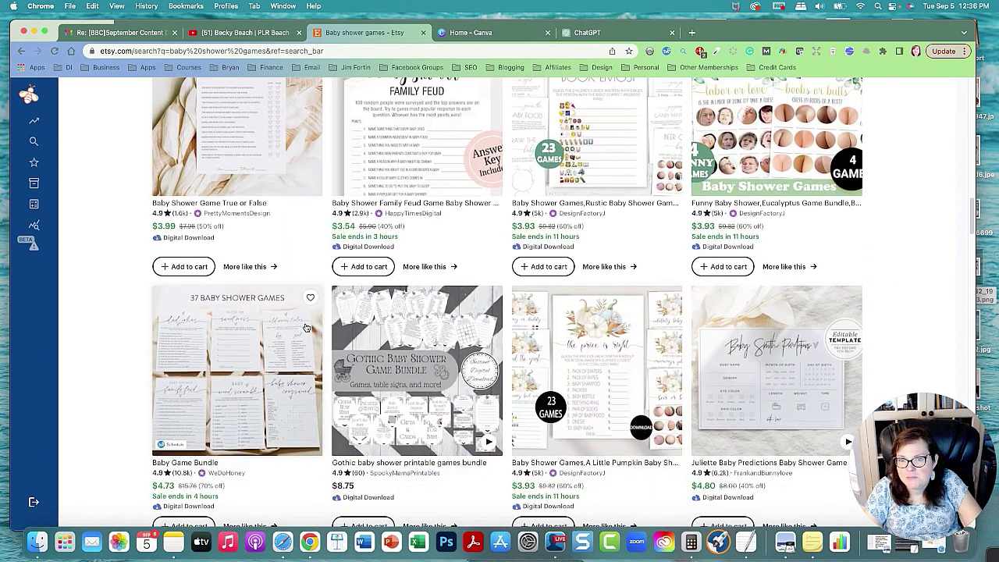
{"action": "scroll", "coordinate": [277, 318], "scroll_direction": "down", "scroll_amount": 7}
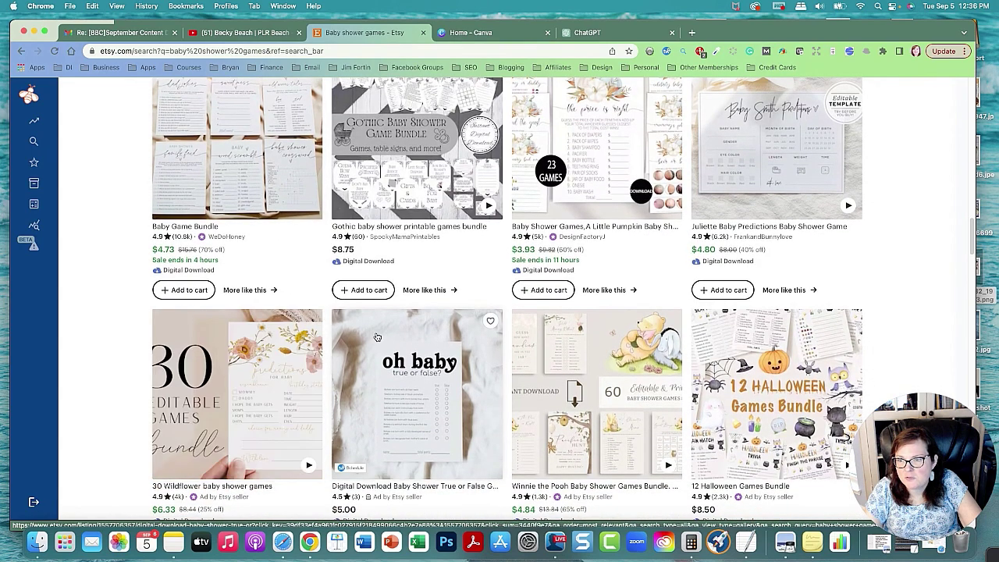
{"action": "scroll", "coordinate": [377, 338], "scroll_direction": "down", "scroll_amount": 2}
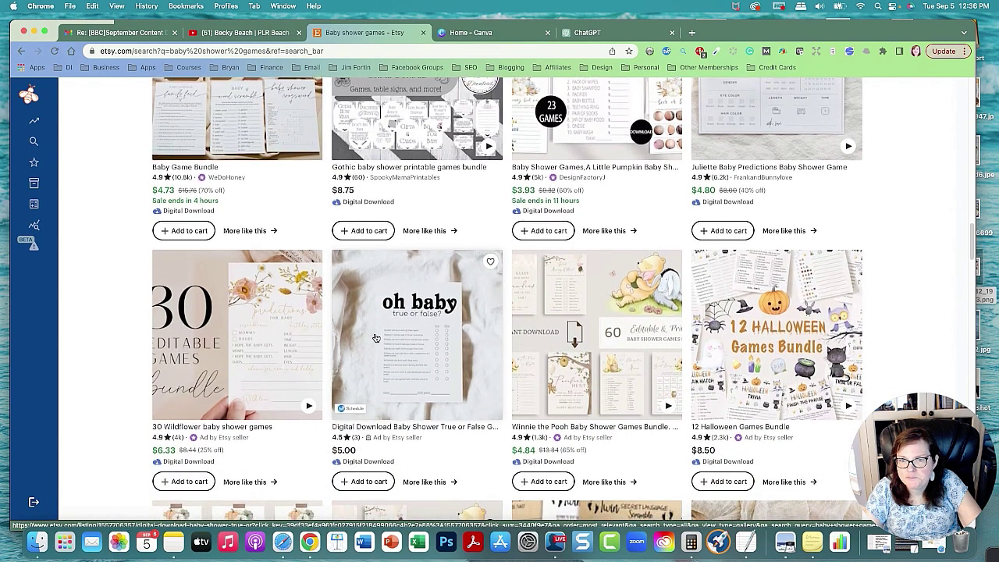
{"action": "scroll", "coordinate": [377, 338], "scroll_direction": "down", "scroll_amount": 4}
{"action": "scroll", "coordinate": [377, 337], "scroll_direction": "down", "scroll_amount": 4}
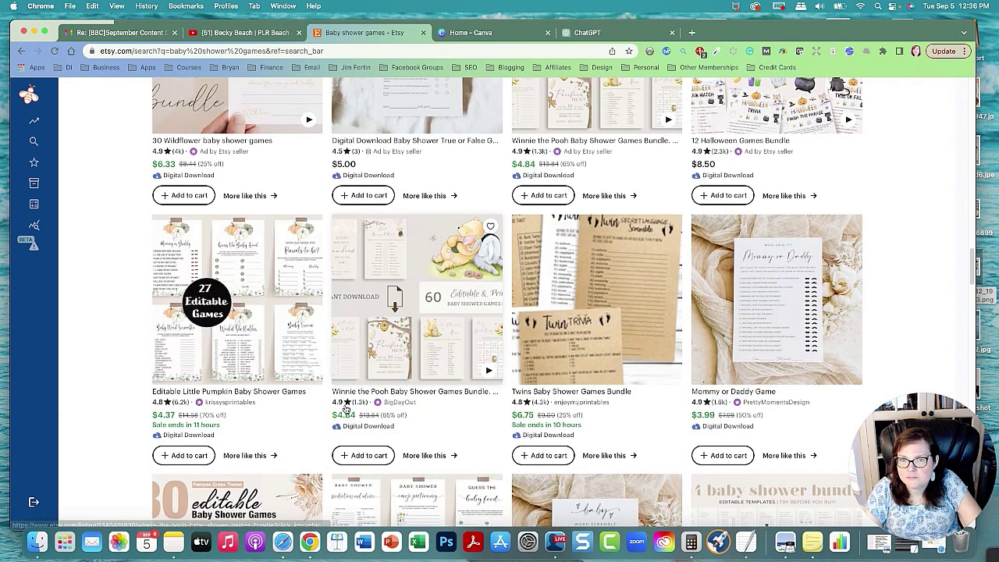
{"action": "scroll", "coordinate": [341, 407], "scroll_direction": "down", "scroll_amount": 1}
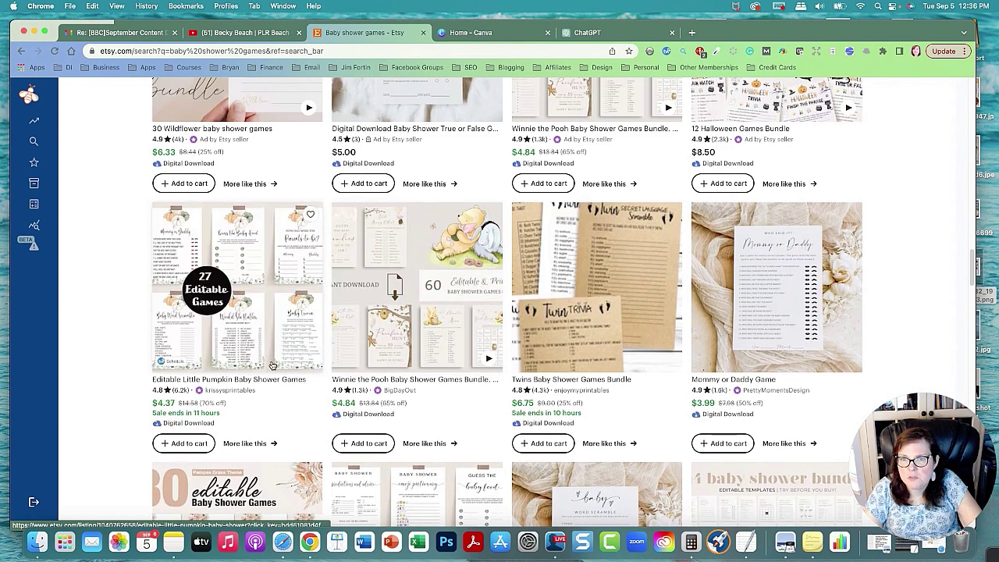
{"action": "scroll", "coordinate": [275, 367], "scroll_direction": "down", "scroll_amount": 5}
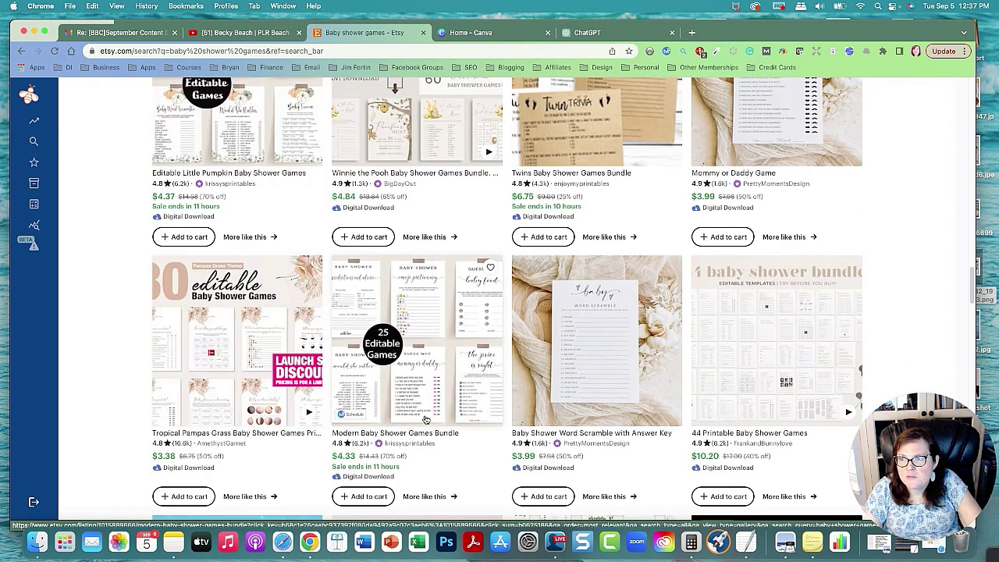
{"action": "scroll", "coordinate": [426, 419], "scroll_direction": "down", "scroll_amount": 5}
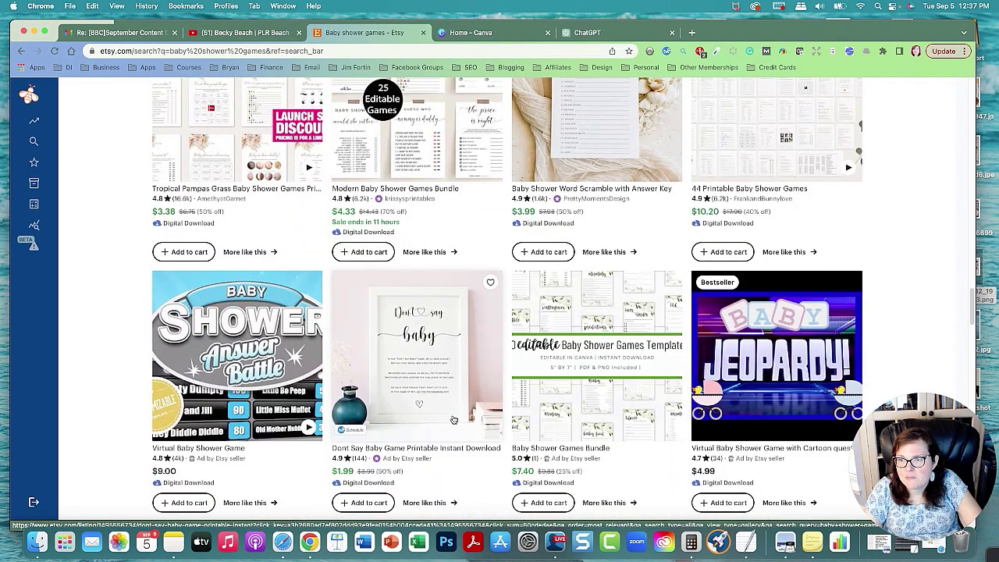
{"action": "scroll", "coordinate": [454, 420], "scroll_direction": "down", "scroll_amount": 1}
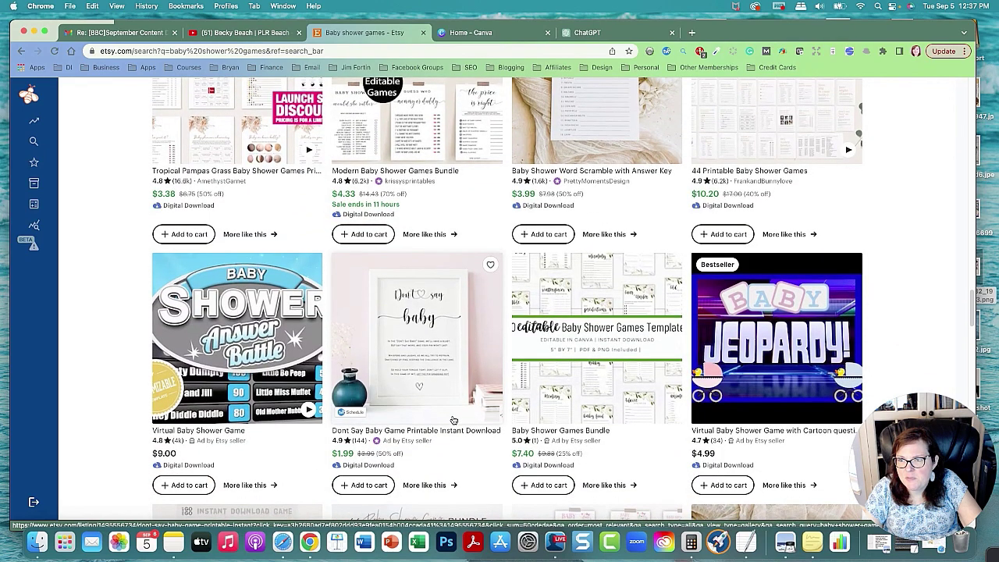
{"action": "scroll", "coordinate": [472, 399], "scroll_direction": "down", "scroll_amount": 5}
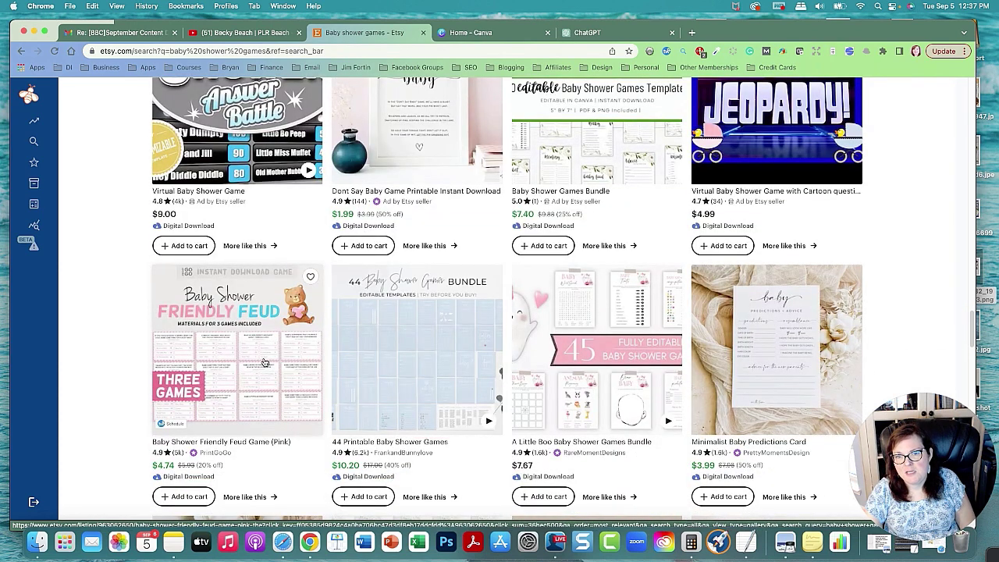
{"action": "scroll", "coordinate": [268, 381], "scroll_direction": "down", "scroll_amount": 8}
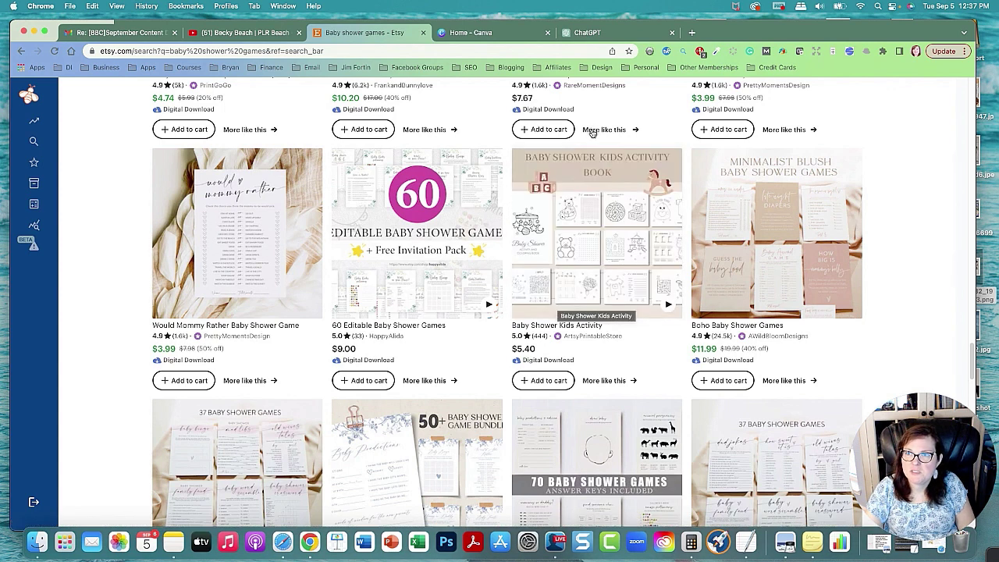
Ask ChatGPT for 20 Family Feud style baby shower questions for adults
{"action": "left_click", "coordinate": [587, 32]}
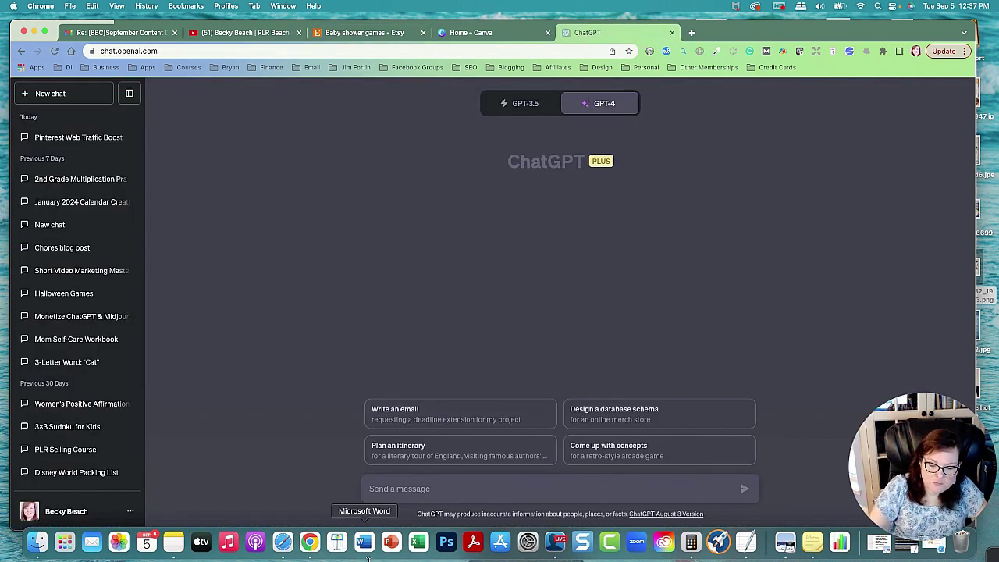
{"action": "type", "text": "write 20"}
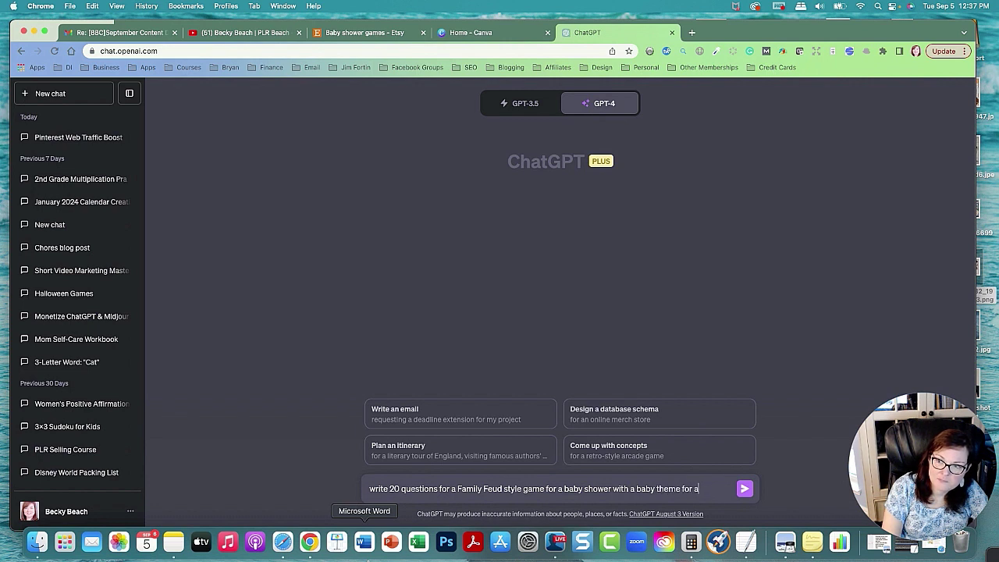
{"action": "type", "text": "s"}
{"action": "key", "text": "Return"}
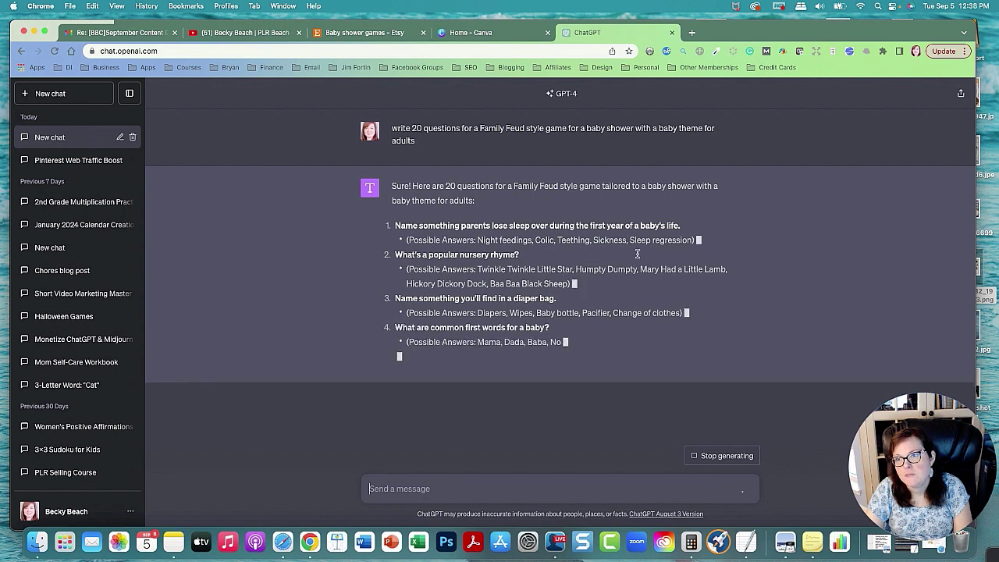
Copy the original 20-question baby shower prompt from the chat
{"action": "triple_click", "coordinate": [393, 133]}
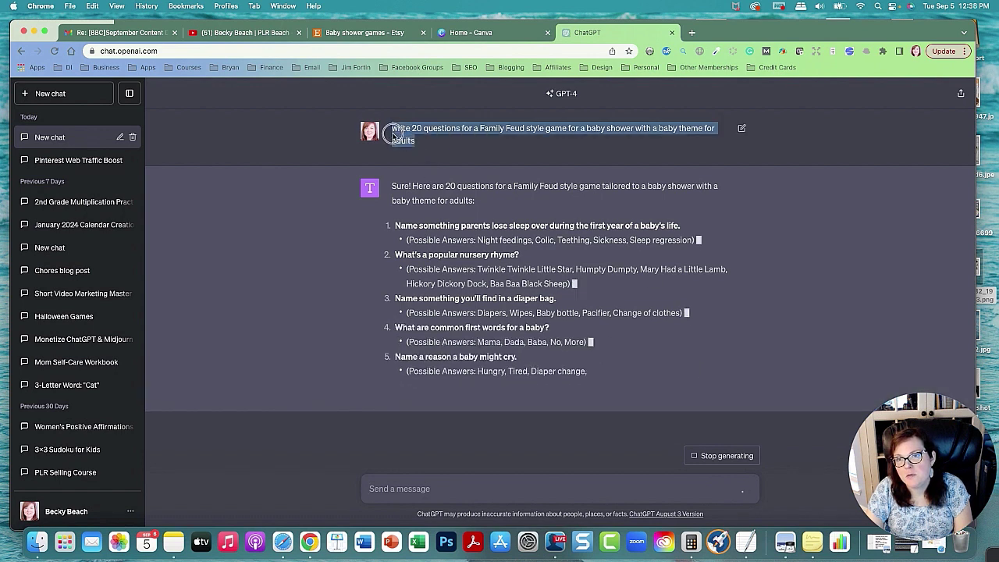
{"action": "right_click", "coordinate": [398, 131]}
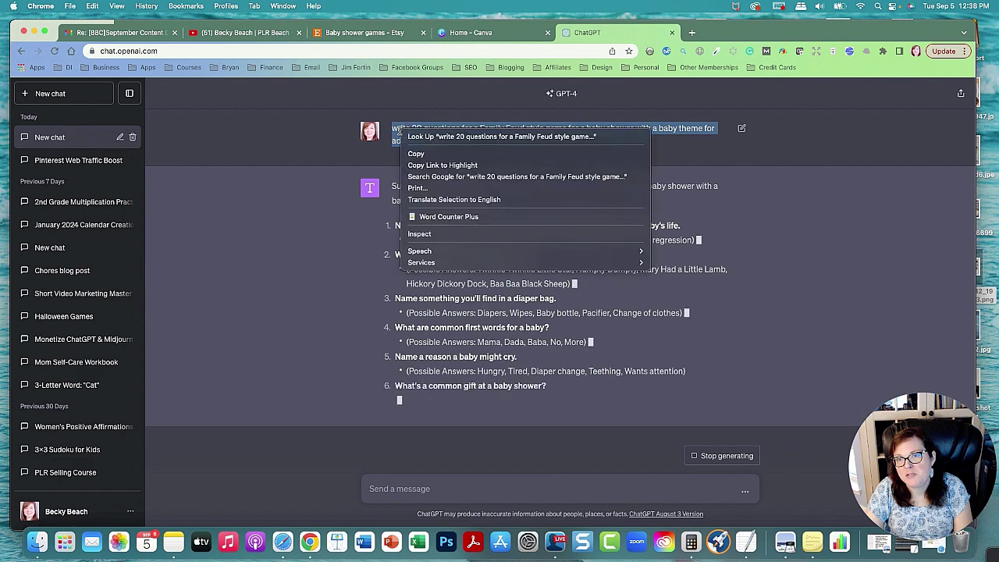
{"action": "left_click", "coordinate": [412, 152]}
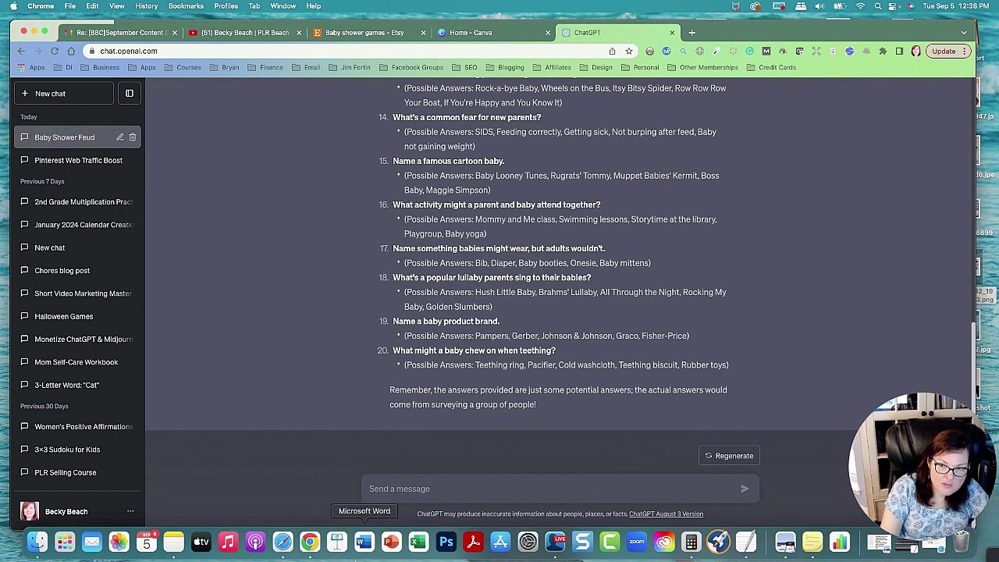
Ask ChatGPT to 'write the questions by themselves' without the answers
{"action": "type", "text": "write the questions by the"}
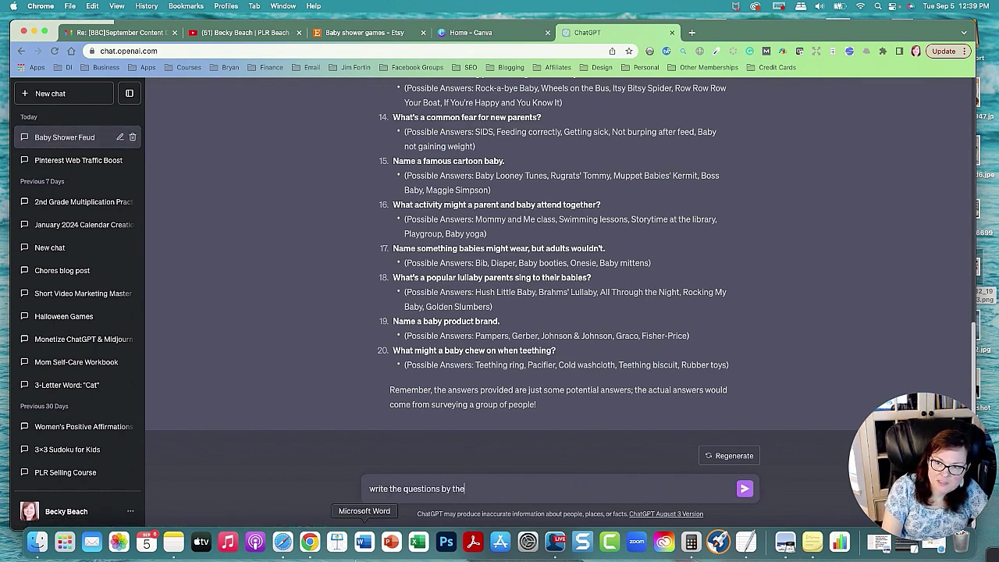
{"action": "type", "text": "mselves"}
{"action": "key", "text": "Return"}
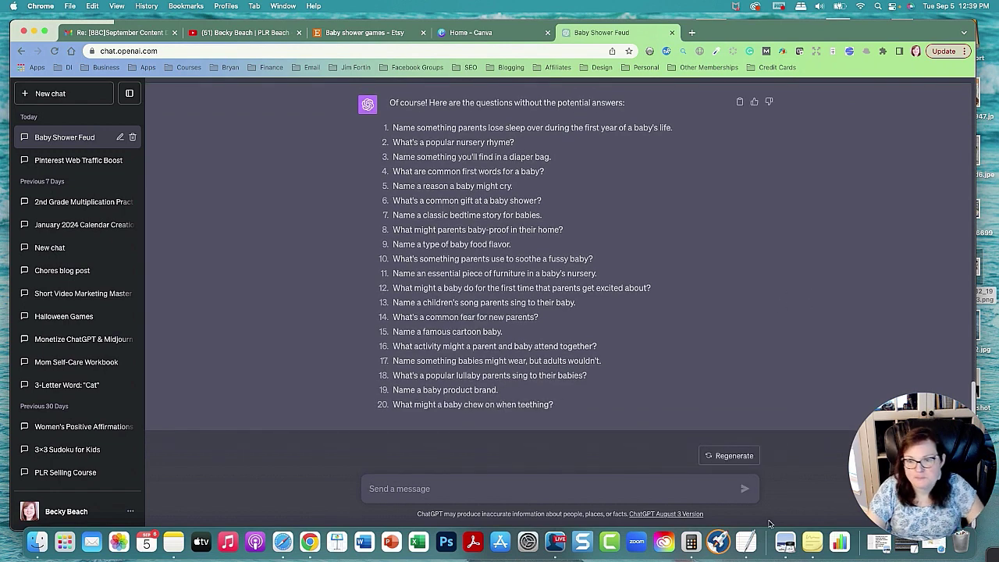
Request the most popular answer with points per question, stopping the reply after four questions
{"action": "type", "text": "write the"}
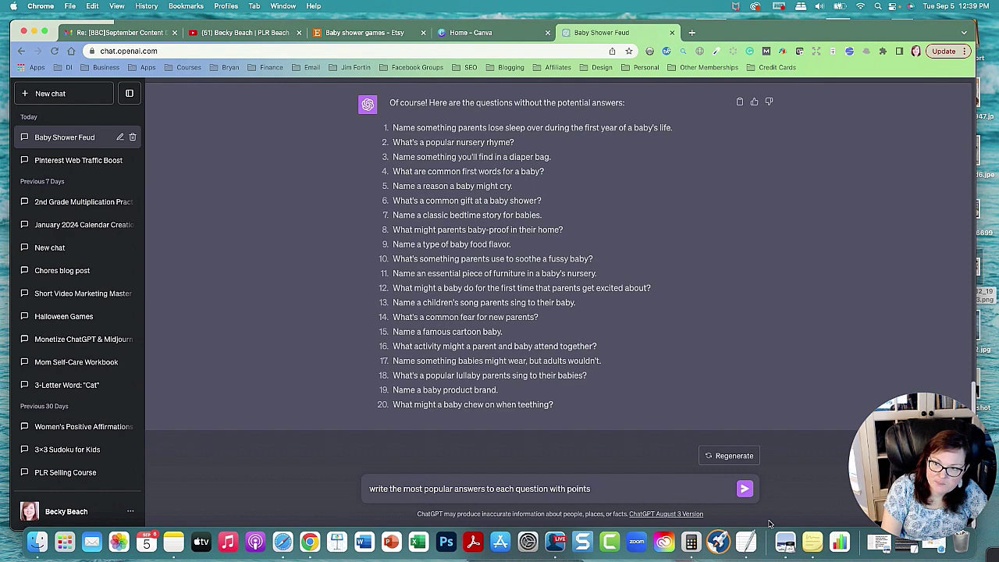
{"action": "key", "text": "Return"}
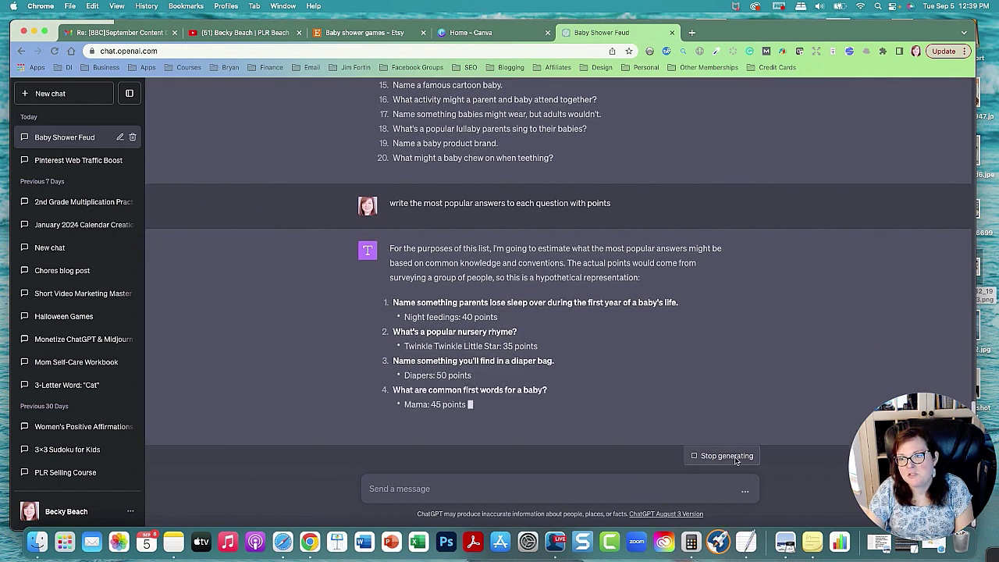
{"action": "left_click", "coordinate": [730, 456]}
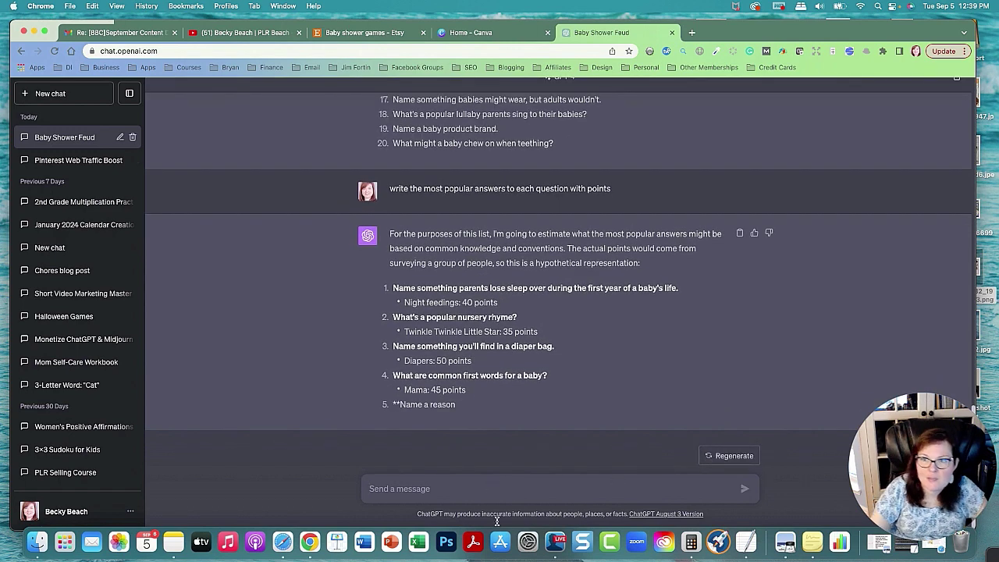
Ask for the 5 most popular answers per question, ordered from most to least points
{"action": "type", "text": "write the most popular"}
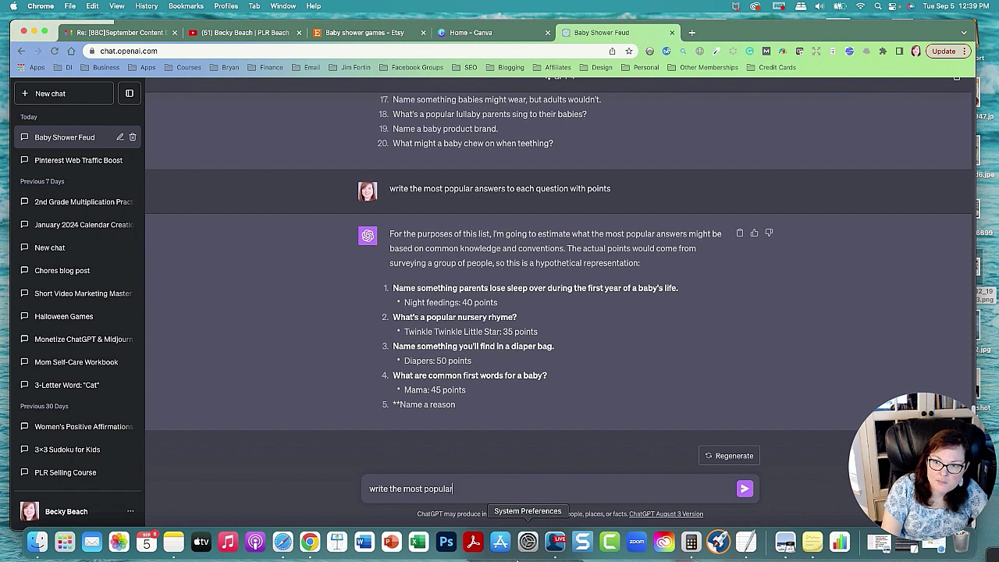
{"action": "type", "text": " answers to the questions"}
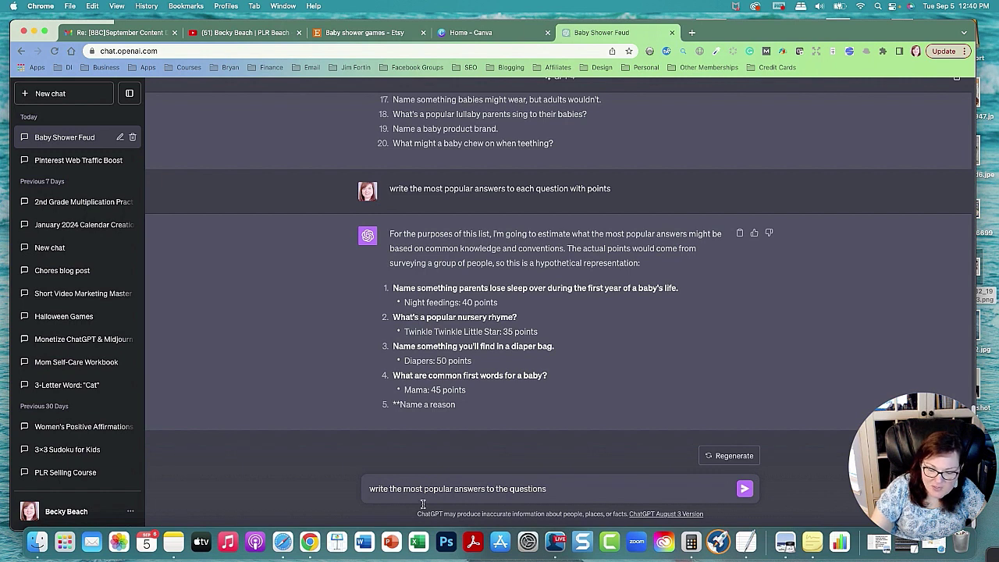
{"action": "type", "text": "5"}
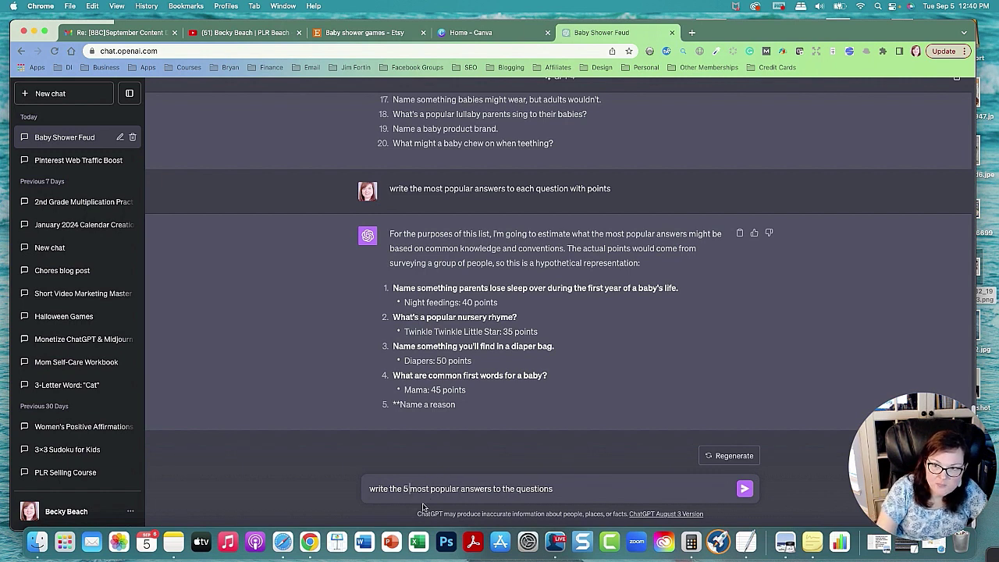
{"action": "double_click", "coordinate": [521, 489]}
{"action": "left_click_drag", "start_coordinate": [521, 489], "coordinate": [504, 488]}
{"action": "type", "text": "each of"}
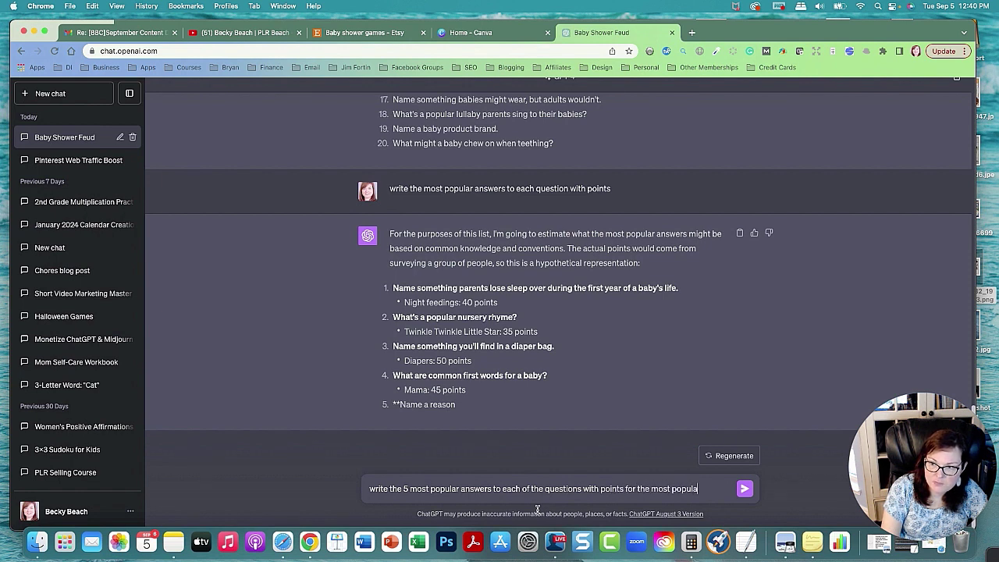
{"action": "type", "text": "er to the question down to the least amount of points for the least popular answer"}
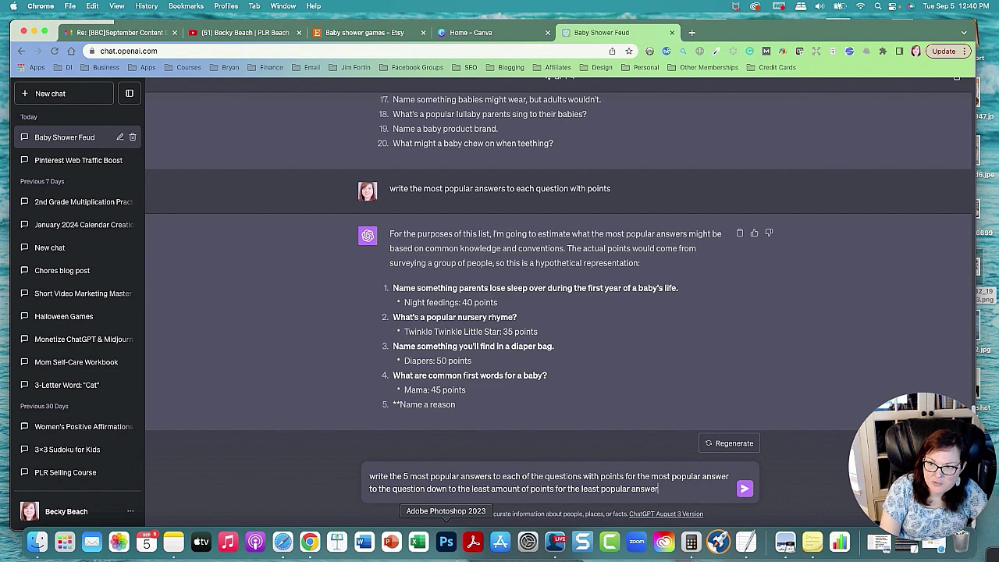
{"action": "key", "text": "Return"}
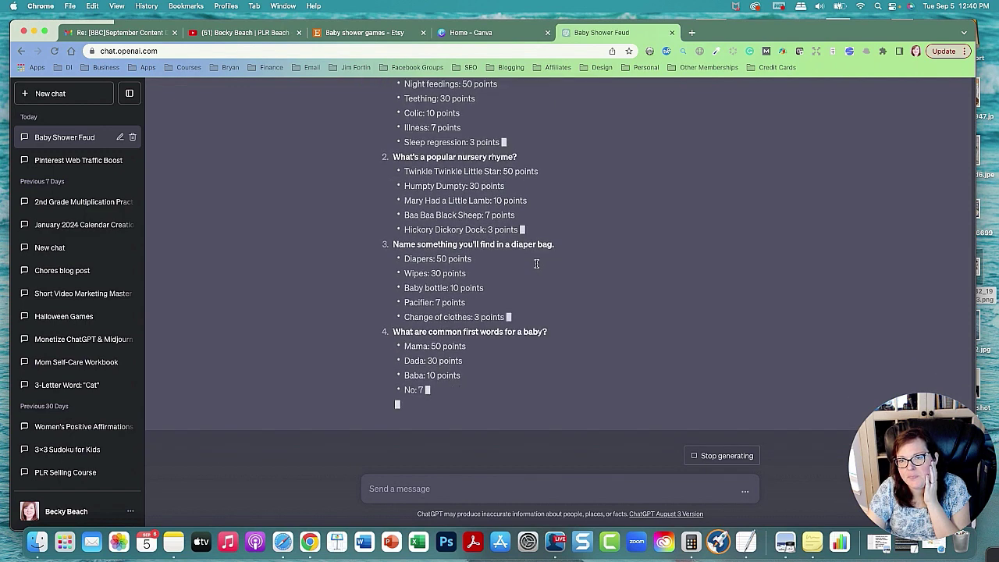
Halt the reply at question four and copy the earlier request text
{"action": "left_click", "coordinate": [721, 455]}
{"action": "scroll", "coordinate": [686, 378], "scroll_direction": "up", "scroll_amount": 5}
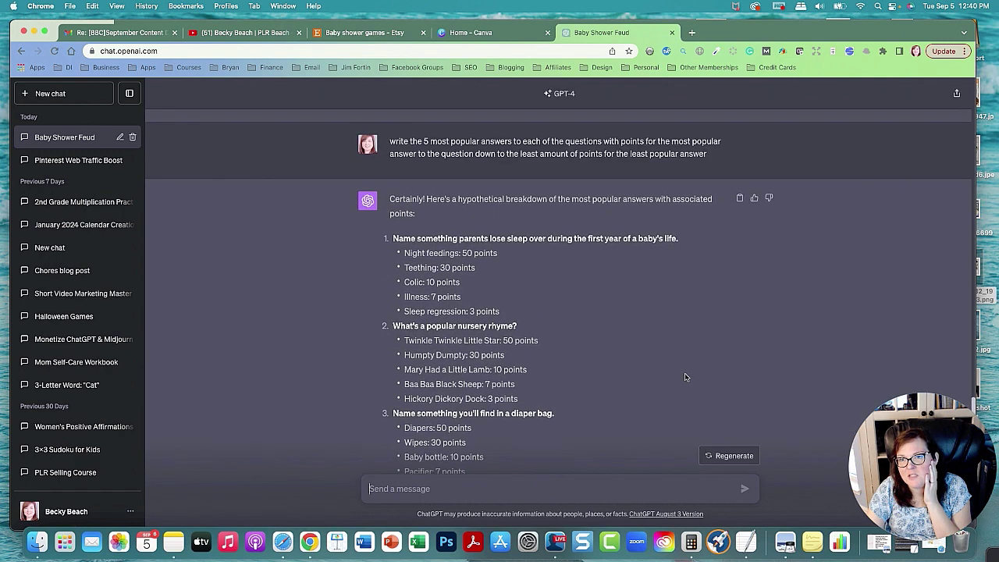
{"action": "scroll", "coordinate": [686, 377], "scroll_direction": "up", "scroll_amount": 2}
{"action": "left_click_drag", "start_coordinate": [717, 225], "coordinate": [385, 209]}
{"action": "right_click", "coordinate": [393, 213]}
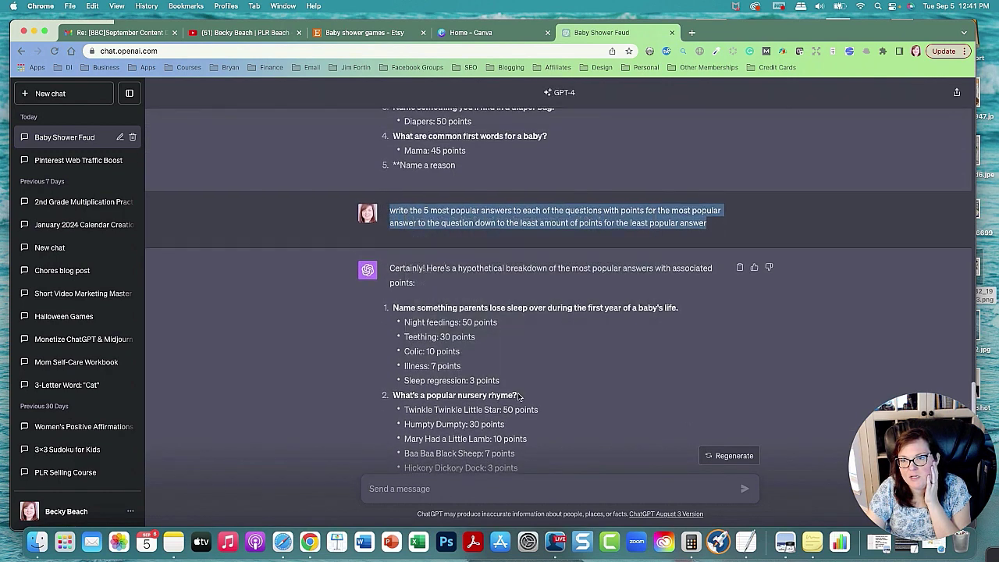
{"action": "left_click", "coordinate": [414, 232]}
{"action": "scroll", "coordinate": [521, 398], "scroll_direction": "down", "scroll_amount": 5}
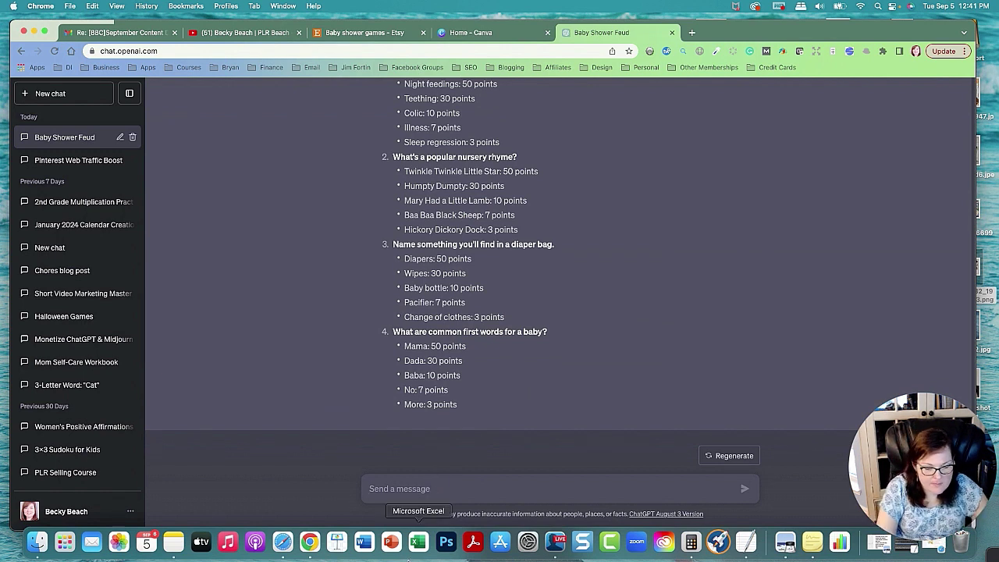
Resend the scored-answers request with points ranging from 20 down to 5
{"action": "key", "text": "super+v"}
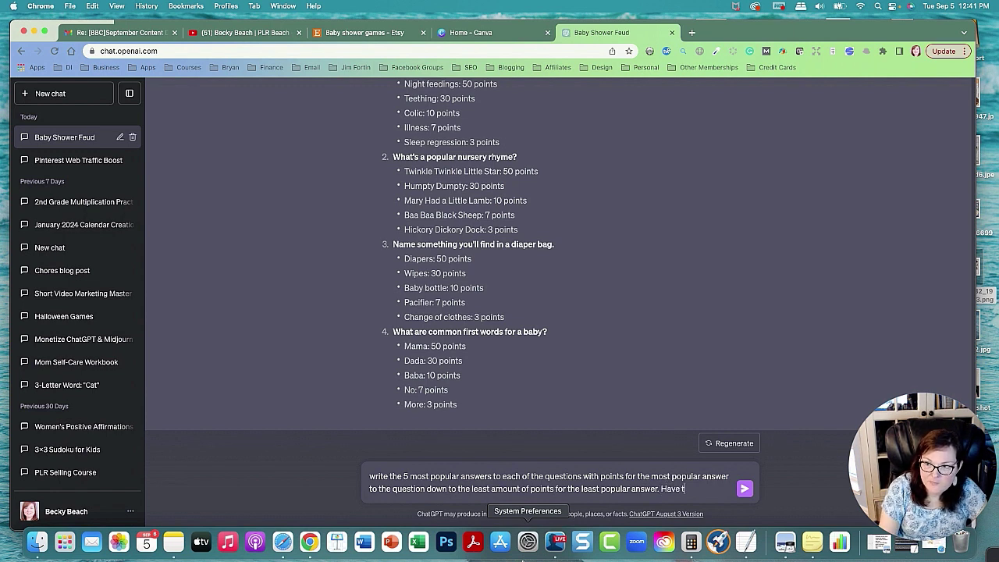
{"action": "type", "text": "points be from 20 down to 5"}
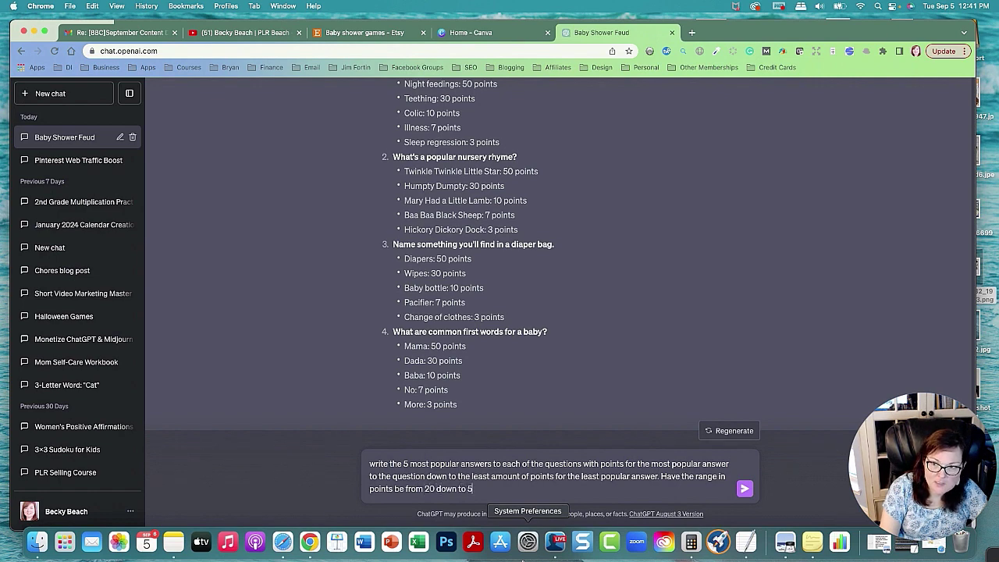
{"action": "key", "text": "Return"}
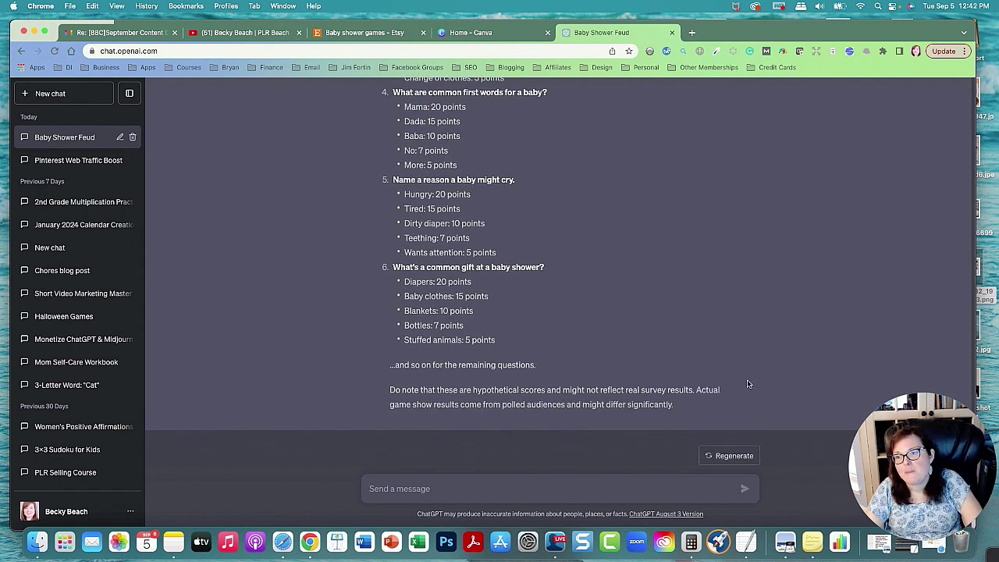
Begin a follow-up message asking to 'write all' 20 questions
{"action": "scroll", "coordinate": [593, 339], "scroll_direction": "up", "scroll_amount": 1}
{"action": "left_click_drag", "start_coordinate": [524, 364], "coordinate": [462, 332]}
{"action": "left_click", "coordinate": [571, 353]}
{"action": "scroll", "coordinate": [546, 375], "scroll_direction": "down", "scroll_amount": 1}
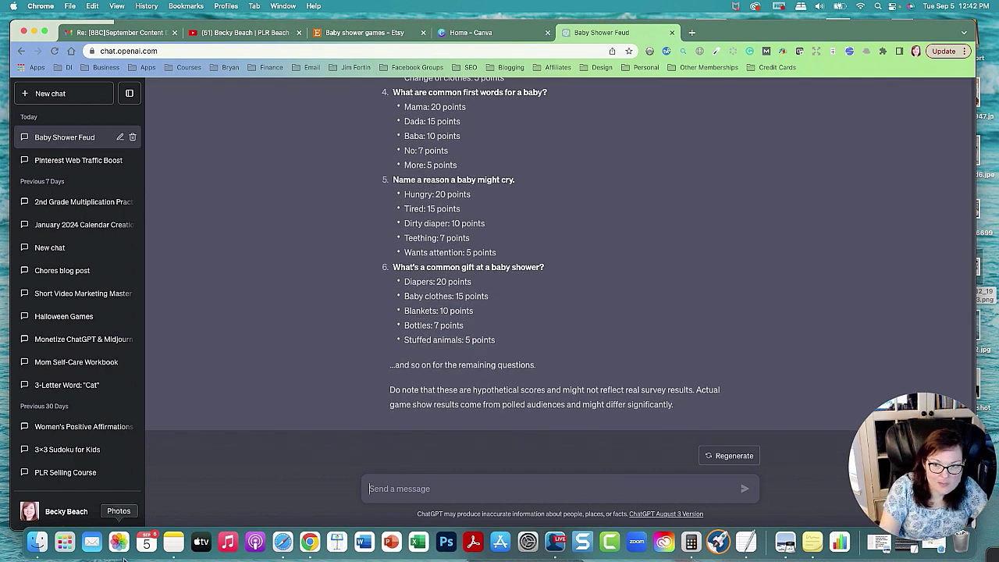
{"action": "type", "text": "write all 20 questions"}
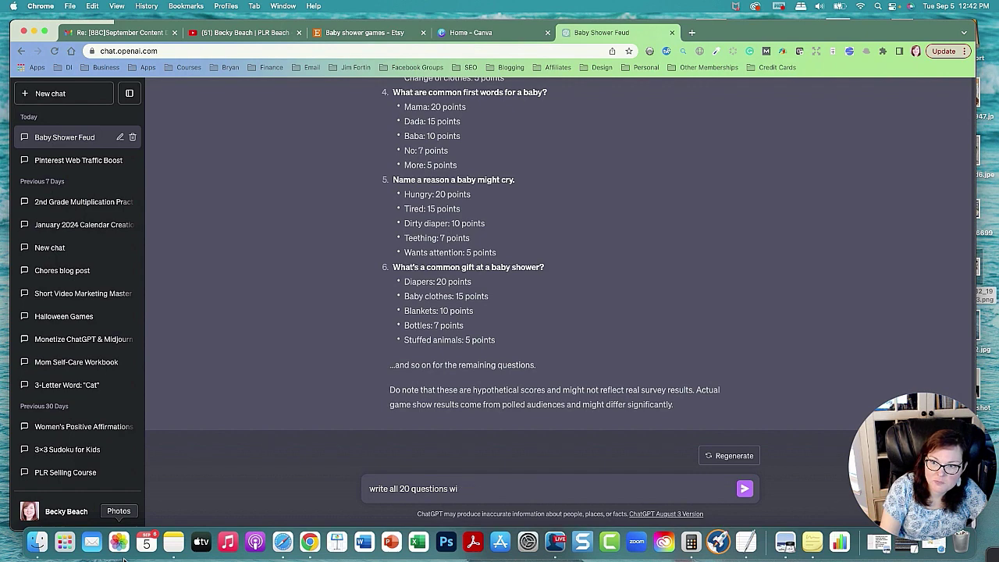
Send 'write all 20 questions', halt the questions-only reply, and copy the points-range request
{"action": "key", "text": "Return"}
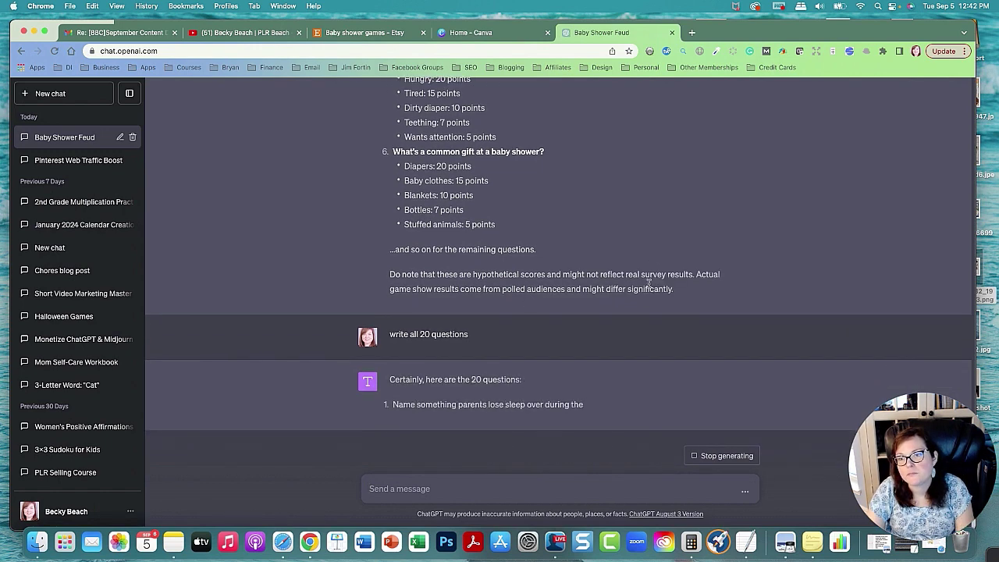
{"action": "left_click", "coordinate": [726, 456]}
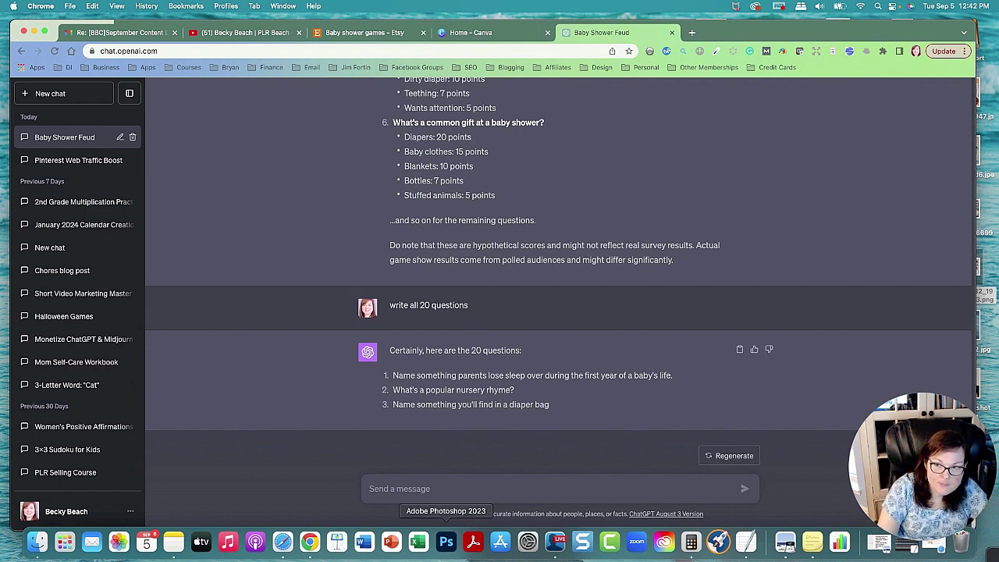
{"action": "scroll", "coordinate": [564, 272], "scroll_direction": "up", "scroll_amount": 10}
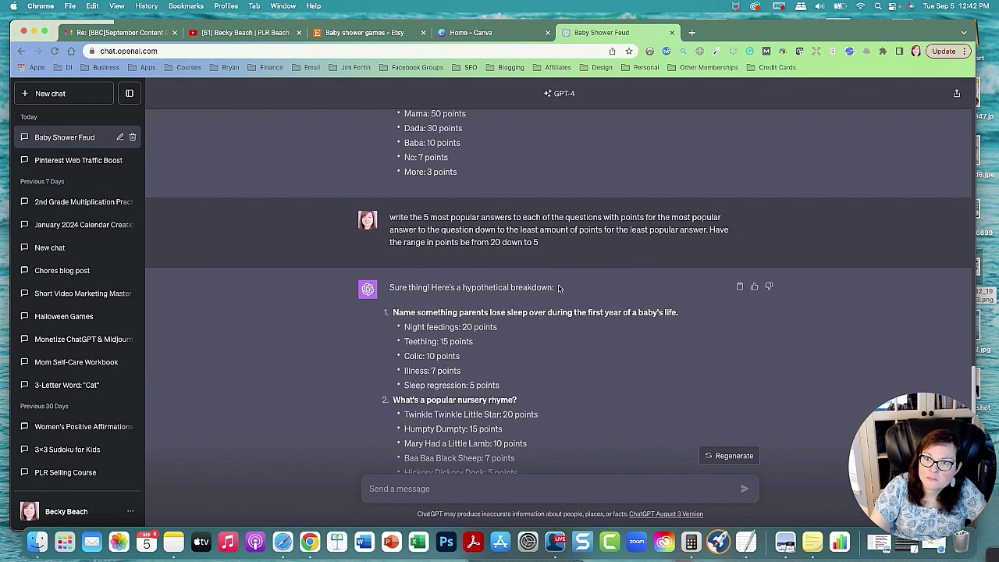
{"action": "left_click_drag", "start_coordinate": [546, 243], "coordinate": [390, 217]}
{"action": "right_click", "coordinate": [440, 222]}
{"action": "left_click", "coordinate": [447, 247]}
Paste the 20-to-5 points request and send it for all 20 questions
{"action": "left_click", "coordinate": [395, 489]}
{"action": "key", "text": "super+v"}
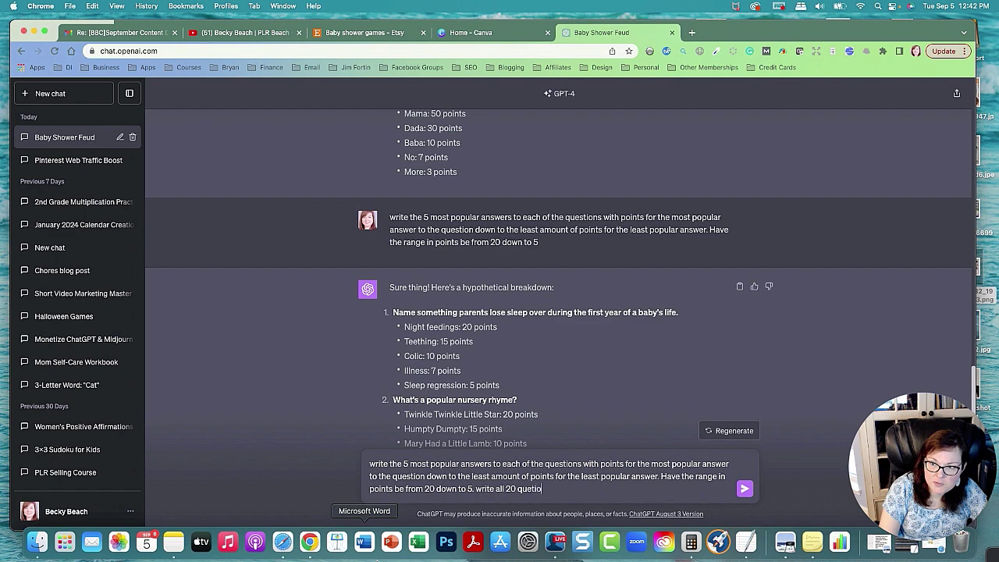
{"action": "key", "text": "Return"}
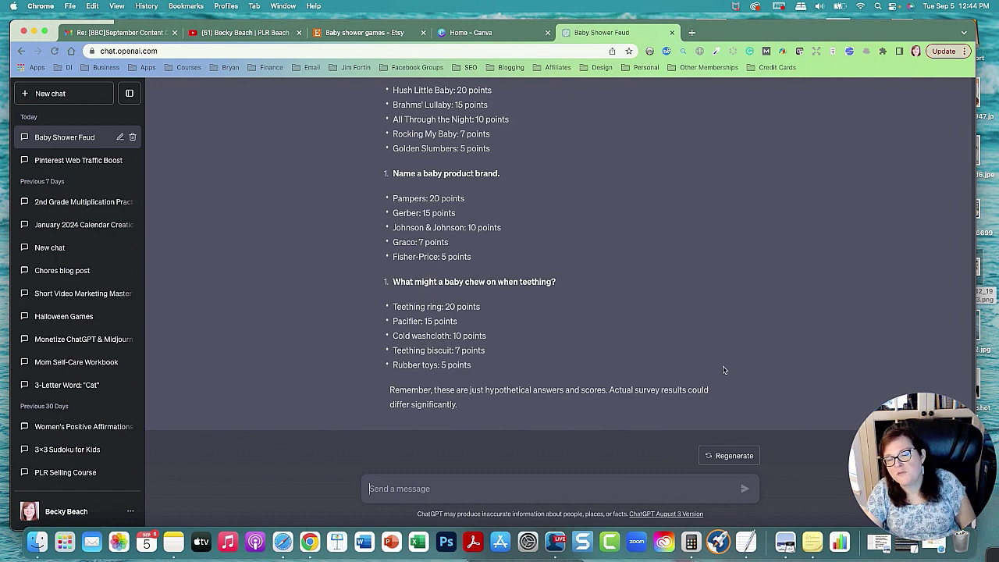
Copy the plain list of 20 baby shower questions from the chat
{"action": "scroll", "coordinate": [678, 343], "scroll_direction": "up", "scroll_amount": 20}
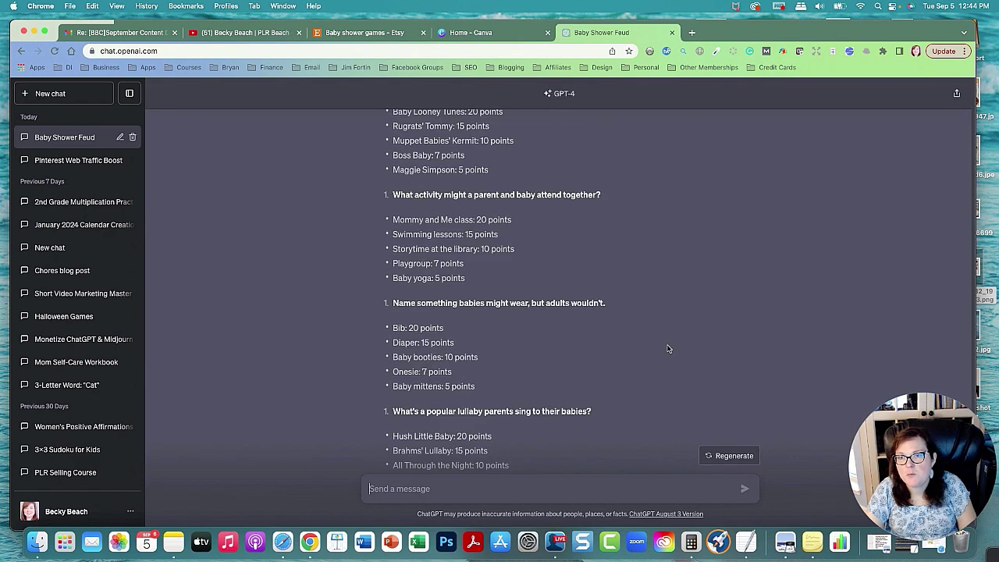
{"action": "scroll", "coordinate": [667, 352], "scroll_direction": "up", "scroll_amount": 20}
{"action": "scroll", "coordinate": [668, 350], "scroll_direction": "up", "scroll_amount": 10}
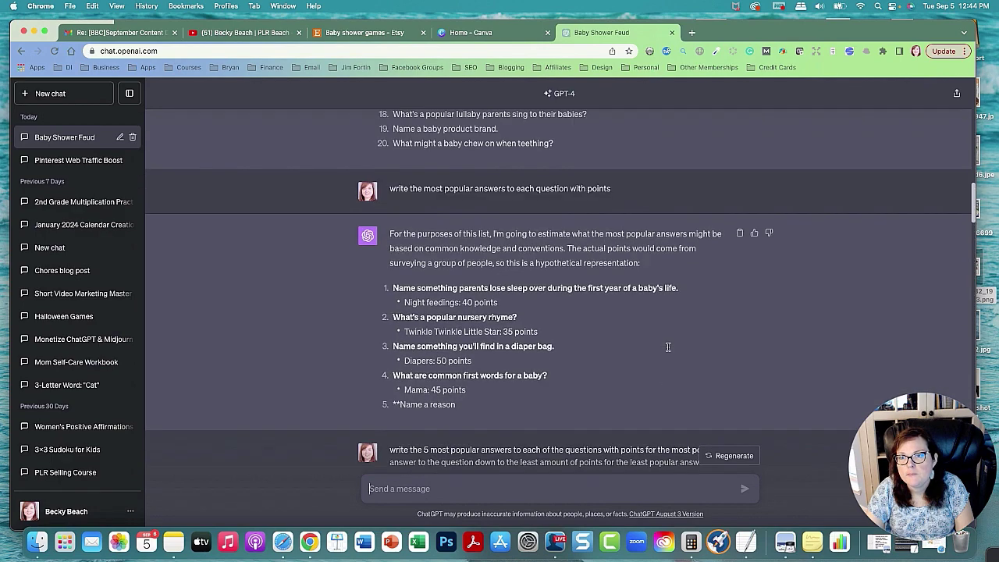
{"action": "left_click_drag", "start_coordinate": [580, 338], "coordinate": [384, 161]}
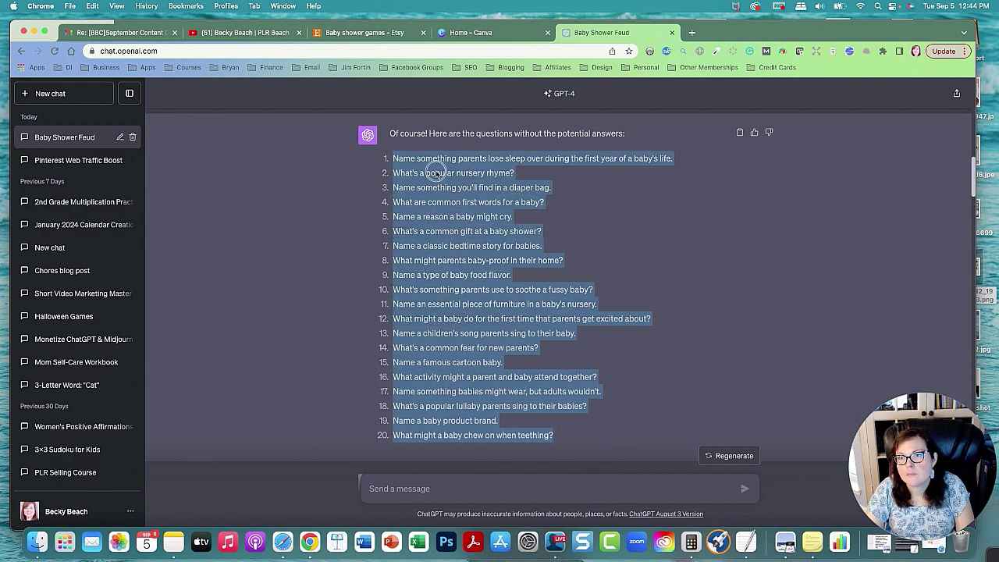
{"action": "right_click", "coordinate": [439, 173]}
{"action": "left_click", "coordinate": [457, 193]}
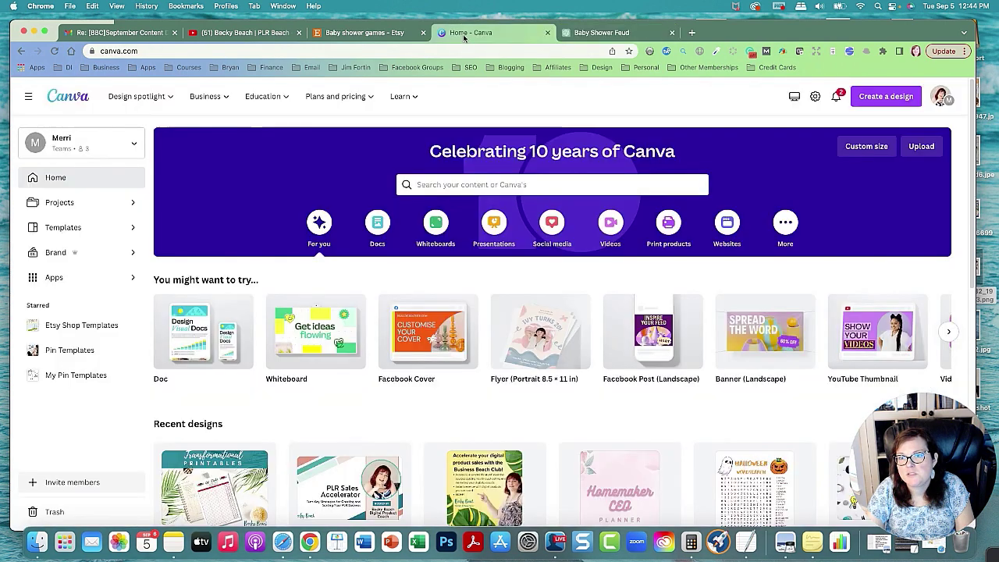
Create a new 8.5 × 11 in flyer titled 'Baby Shower Feud Printable'
{"action": "left_click", "coordinate": [467, 32]}
{"action": "left_click", "coordinate": [897, 97]}
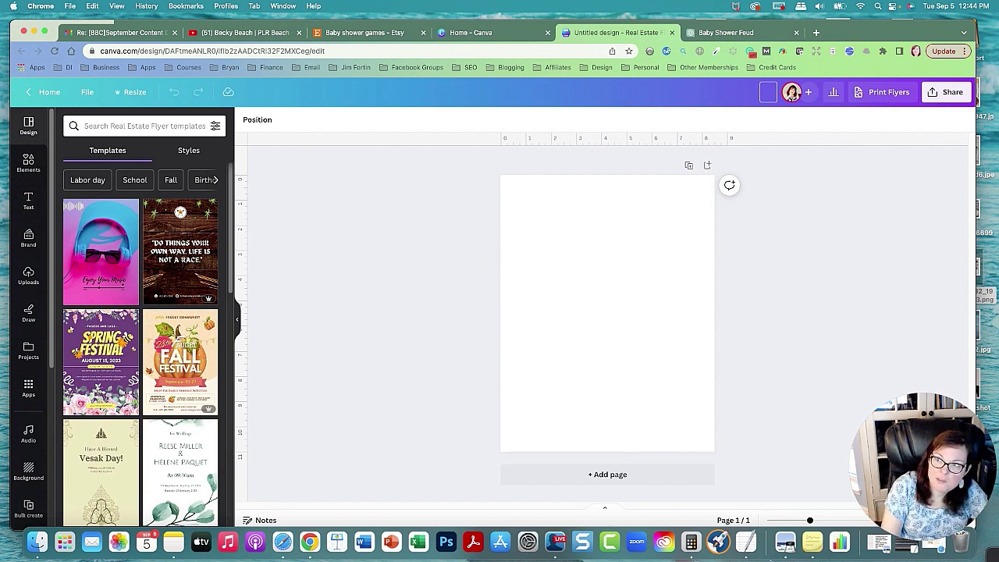
{"action": "type", "text": "Baby Shower F"}
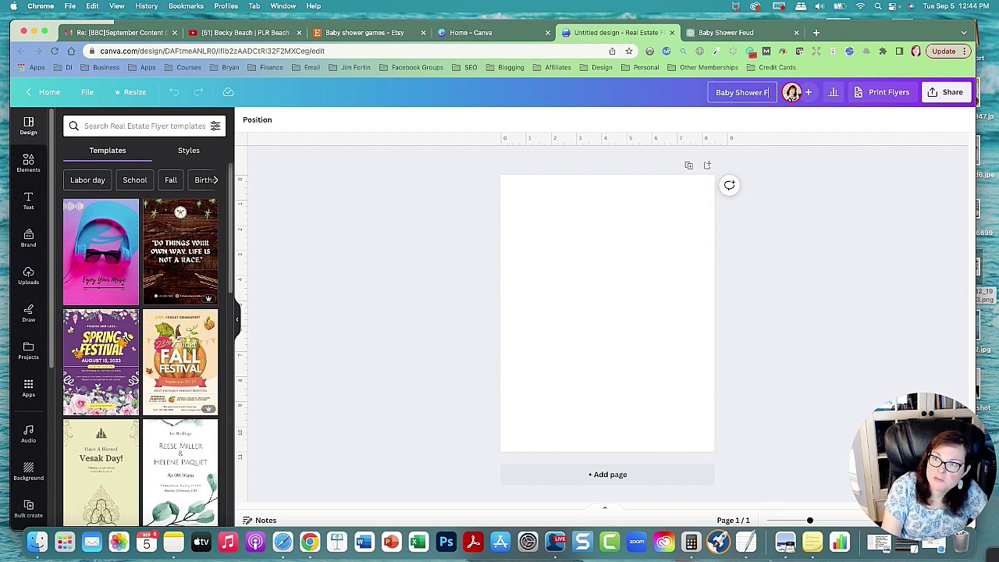
{"action": "type", "text": "eud"}
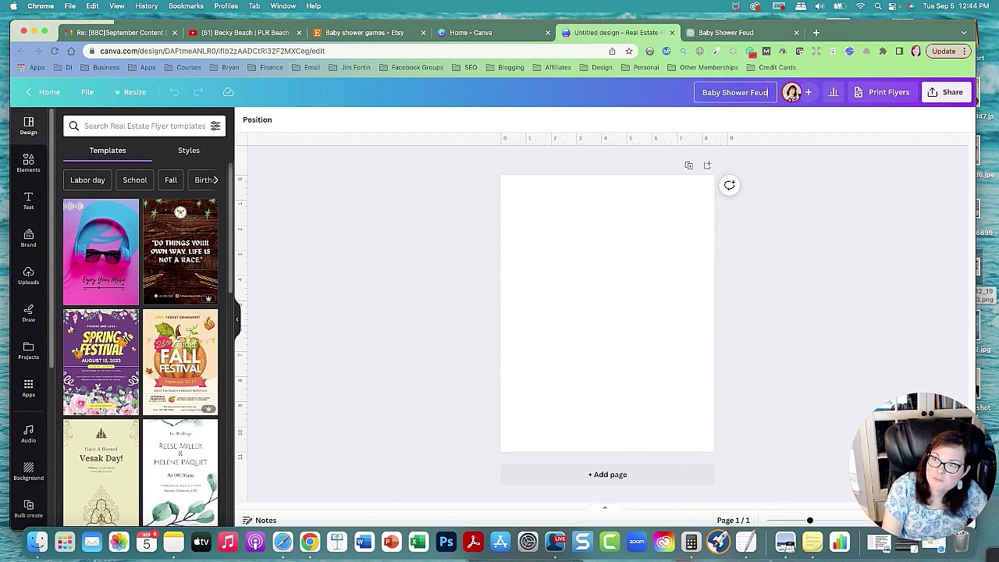
{"action": "type", "text": " Printable"}
{"action": "key", "text": "Return"}
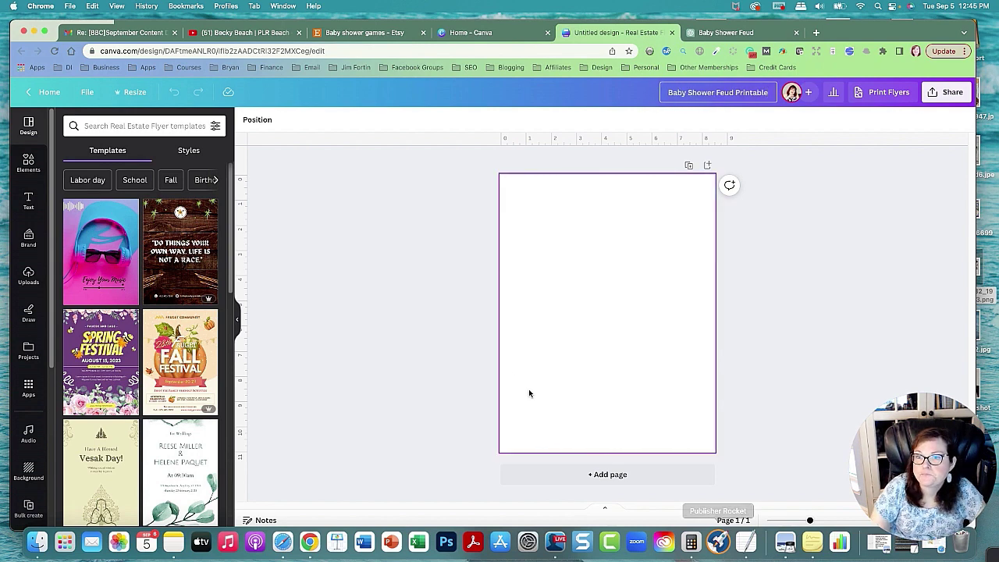
Turn on page margins via File > View settings > Show margins
{"action": "left_click", "coordinate": [88, 92]}
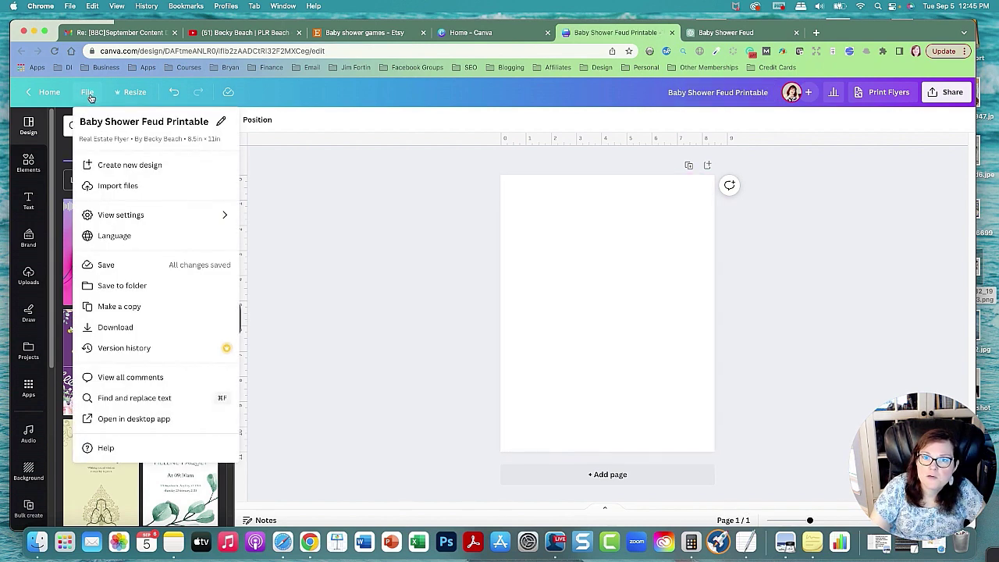
{"action": "mouse_move", "coordinate": [129, 218]}
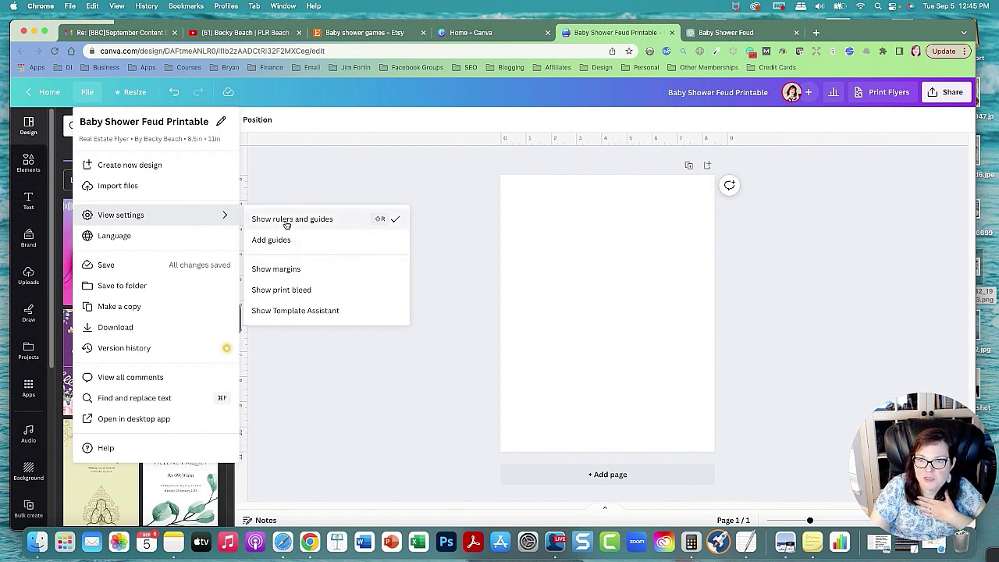
{"action": "left_click", "coordinate": [287, 273]}
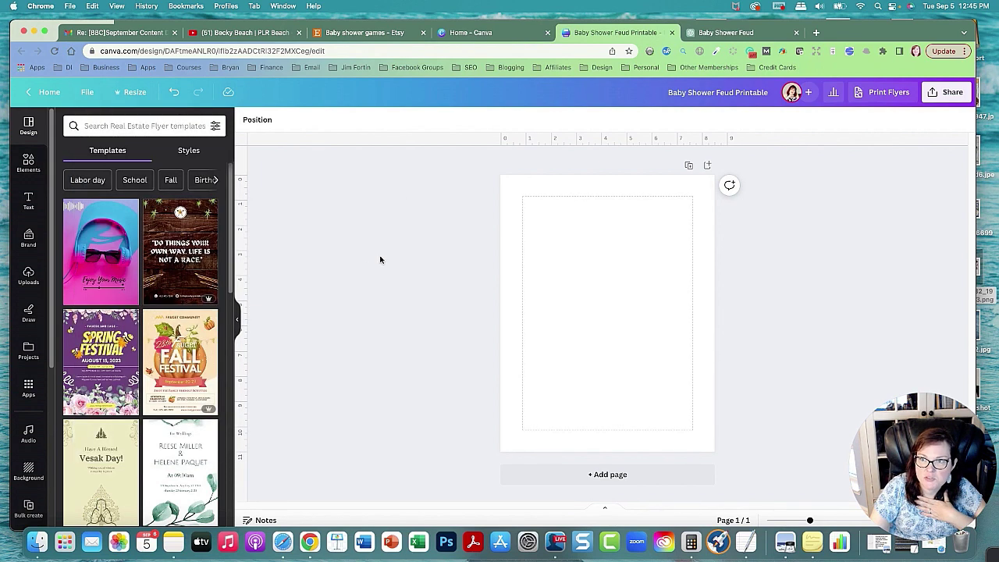
Add a body text box to the page and shrink it to size 20
{"action": "left_click", "coordinate": [28, 200]}
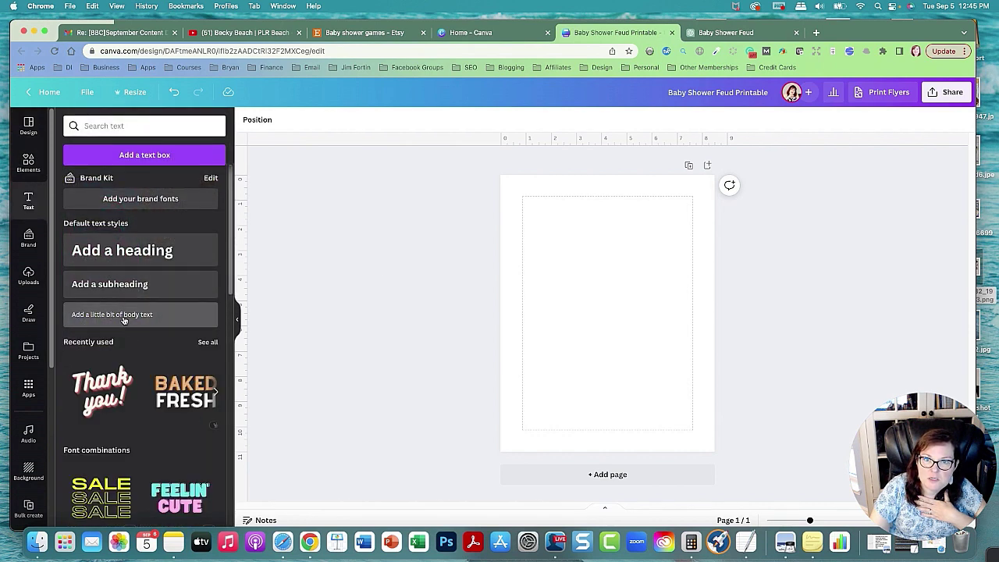
{"action": "left_click", "coordinate": [123, 315]}
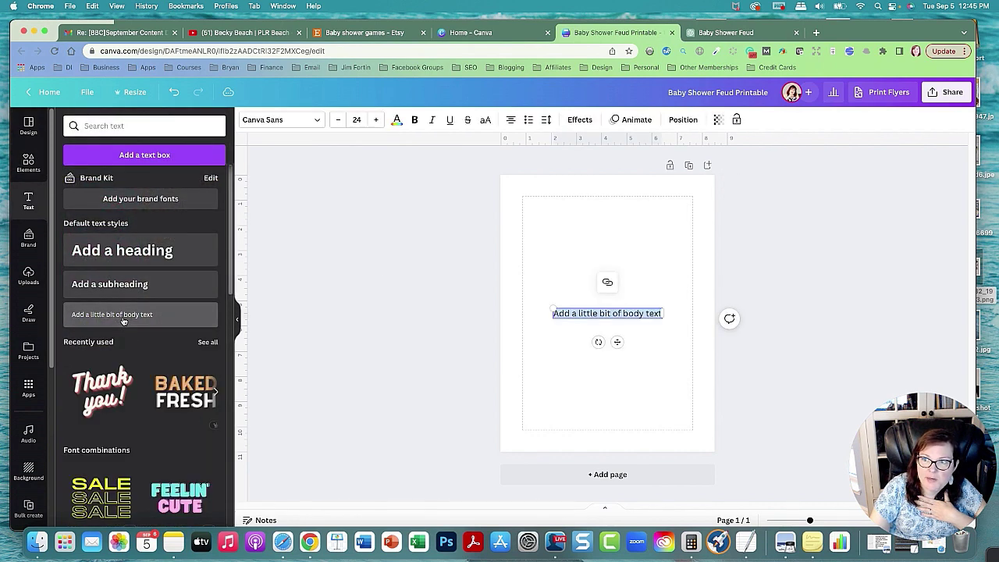
{"action": "left_click", "coordinate": [338, 120]}
{"action": "left_click", "coordinate": [338, 120]}
{"action": "left_click", "coordinate": [338, 120]}
{"action": "left_click", "coordinate": [338, 120]}
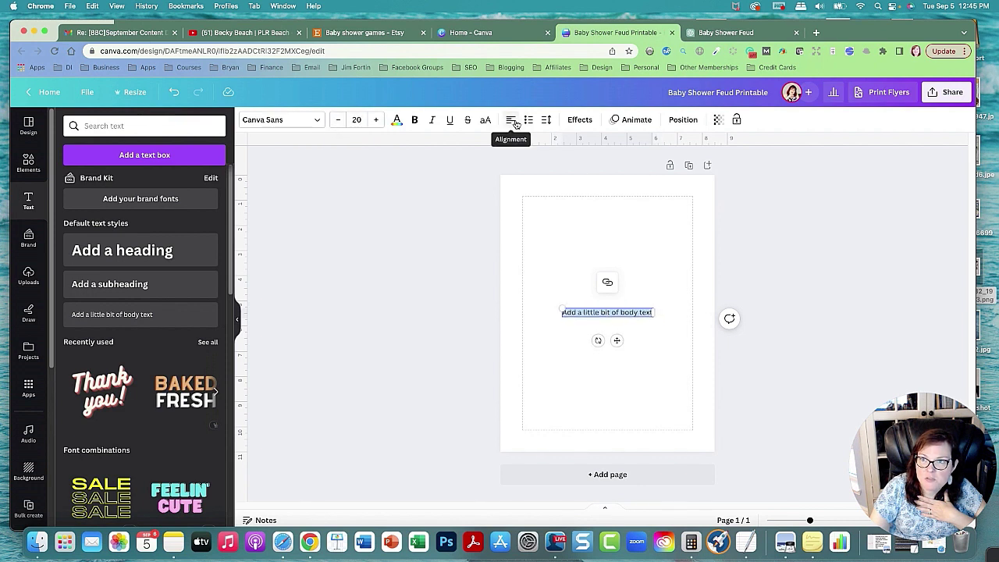
Paste the baby shower questions, move them to the page top, and remove list formatting
{"action": "right_click", "coordinate": [597, 317]}
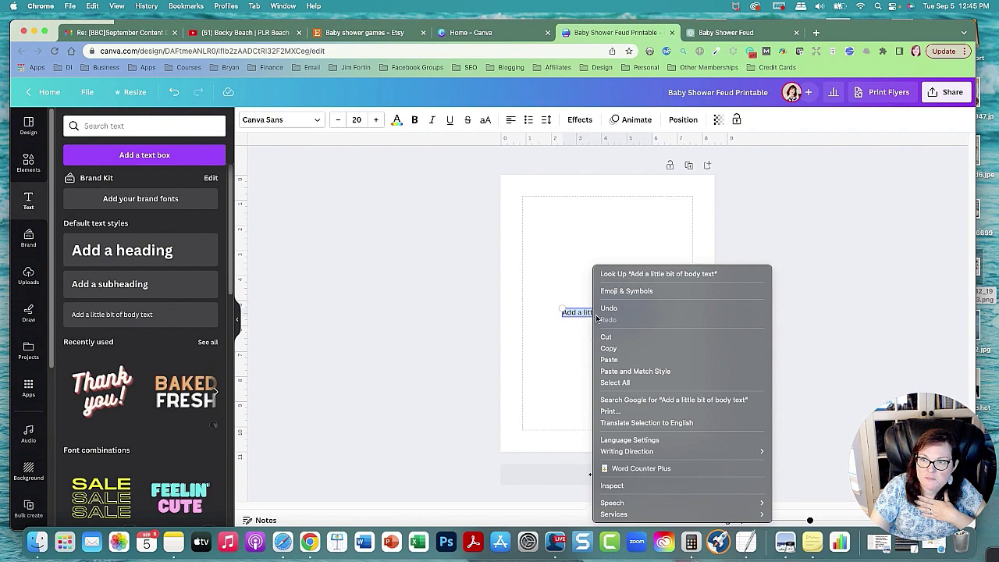
{"action": "left_click", "coordinate": [609, 359]}
{"action": "left_click_drag", "start_coordinate": [634, 308], "coordinate": [592, 198]}
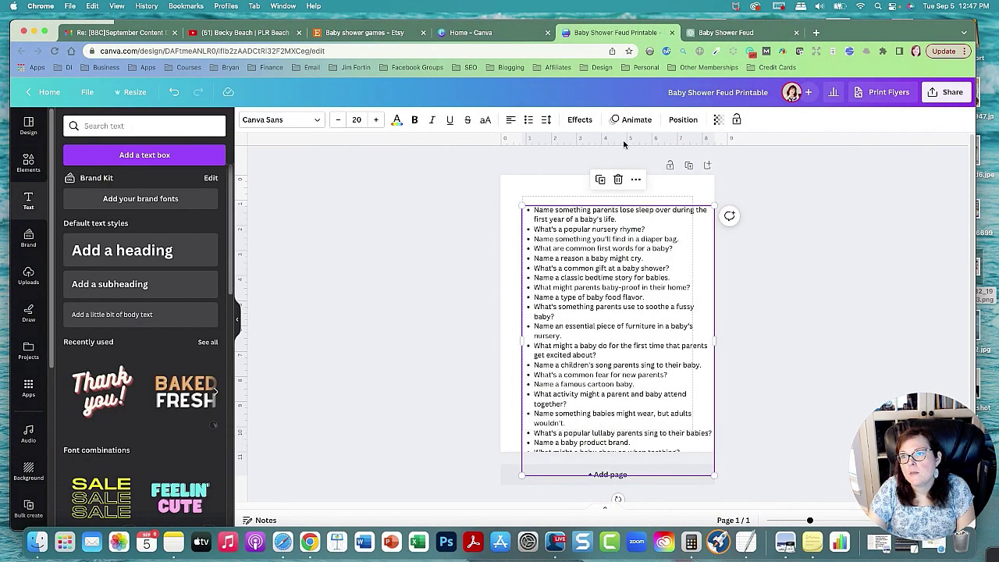
{"action": "left_click", "coordinate": [528, 120]}
{"action": "left_click", "coordinate": [530, 120]}
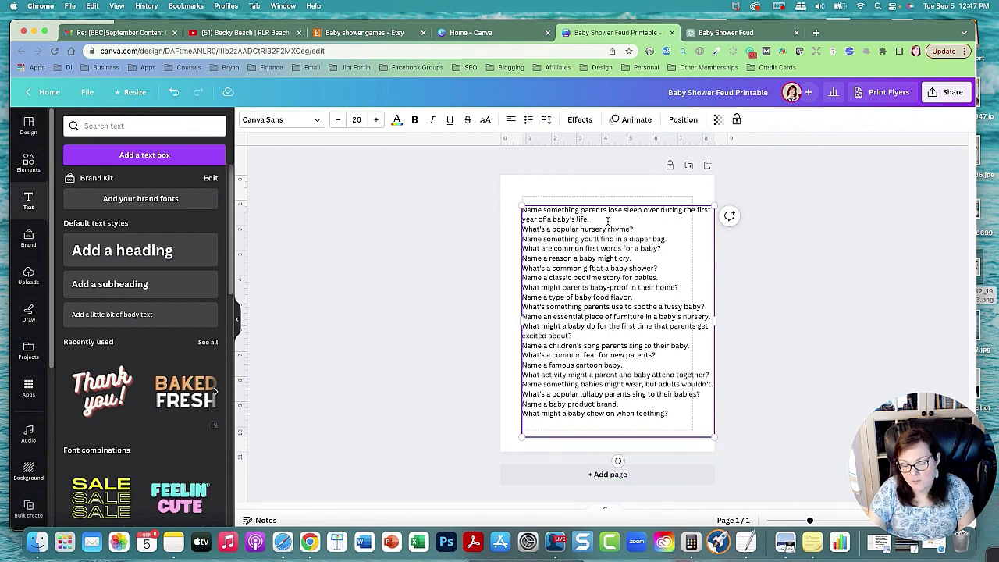
Add blank lines after each question to space the list across pages
{"action": "left_click", "coordinate": [607, 221]}
{"action": "key", "text": "Return"}
{"action": "key", "text": "Return"}
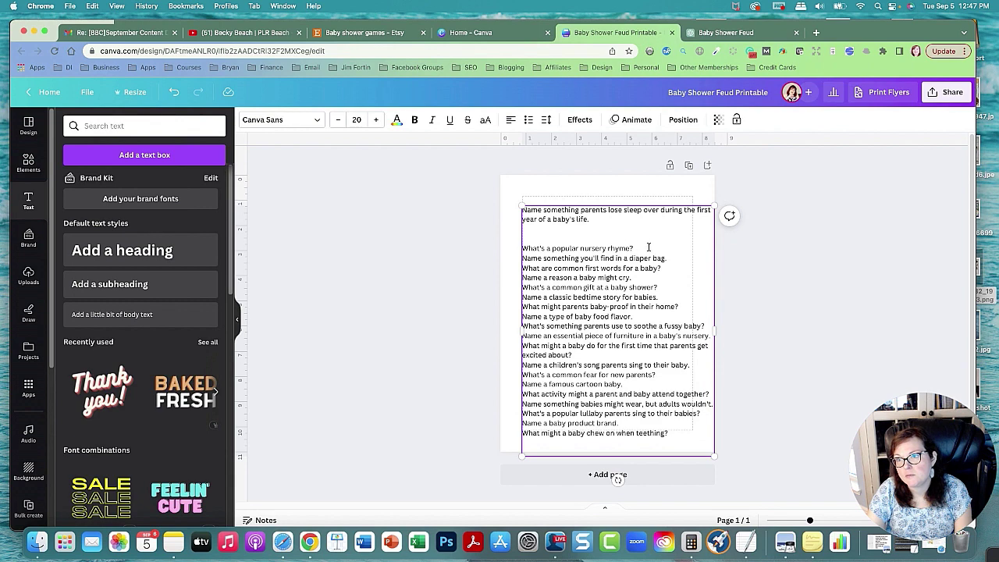
{"action": "left_click", "coordinate": [648, 248]}
{"action": "key", "text": "Return"}
{"action": "key", "text": "Return"}
{"action": "key", "text": "Return"}
{"action": "key", "text": "Return"}
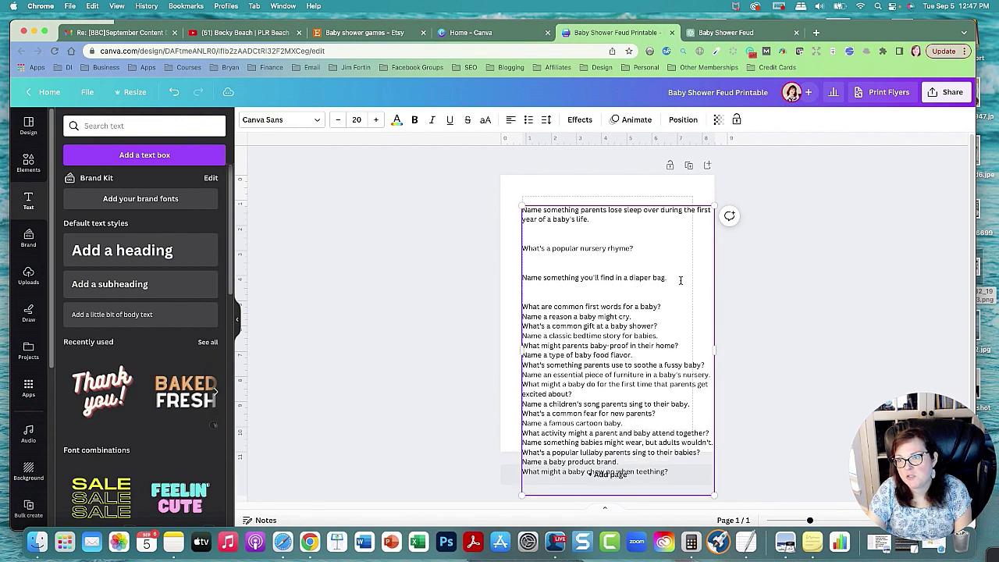
{"action": "left_click", "coordinate": [673, 306]}
{"action": "key", "text": "Return"}
{"action": "key", "text": "Return"}
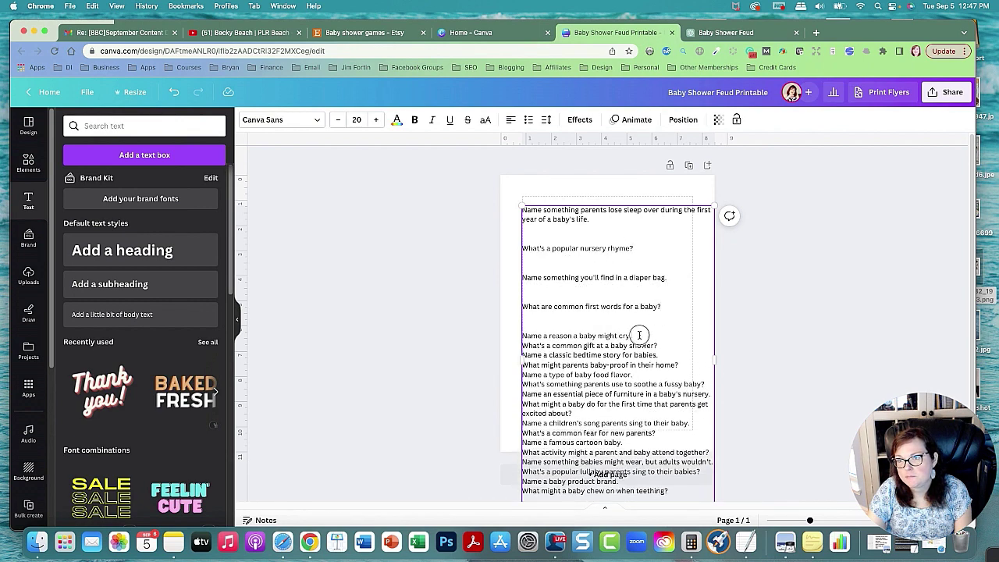
{"action": "left_click", "coordinate": [648, 336]}
{"action": "key", "text": "Return"}
{"action": "left_click", "coordinate": [668, 356]}
{"action": "key", "text": "Return"}
{"action": "key", "text": "Return"}
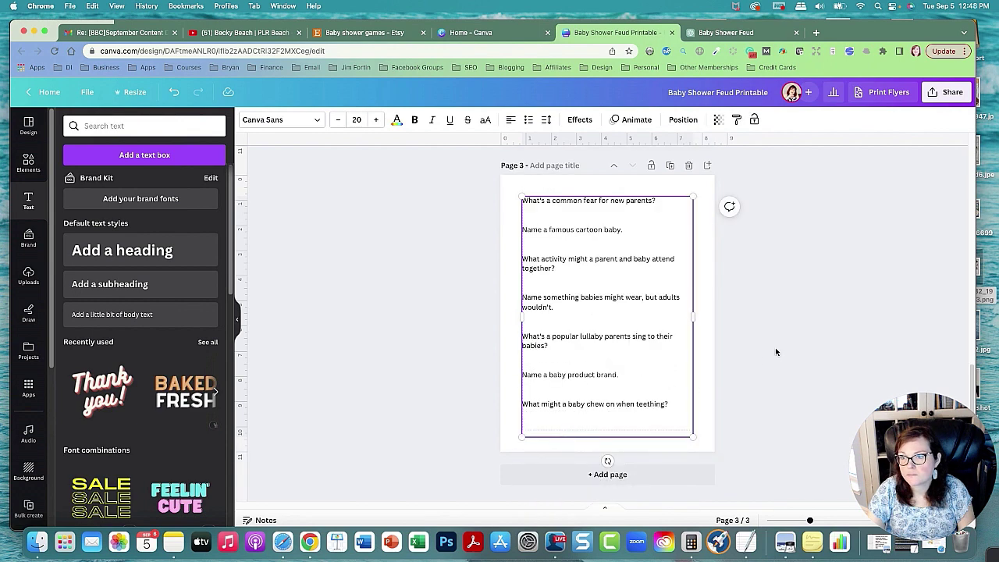
{"action": "left_click", "coordinate": [778, 352]}
{"action": "scroll", "coordinate": [781, 353], "scroll_direction": "up", "scroll_amount": 15}
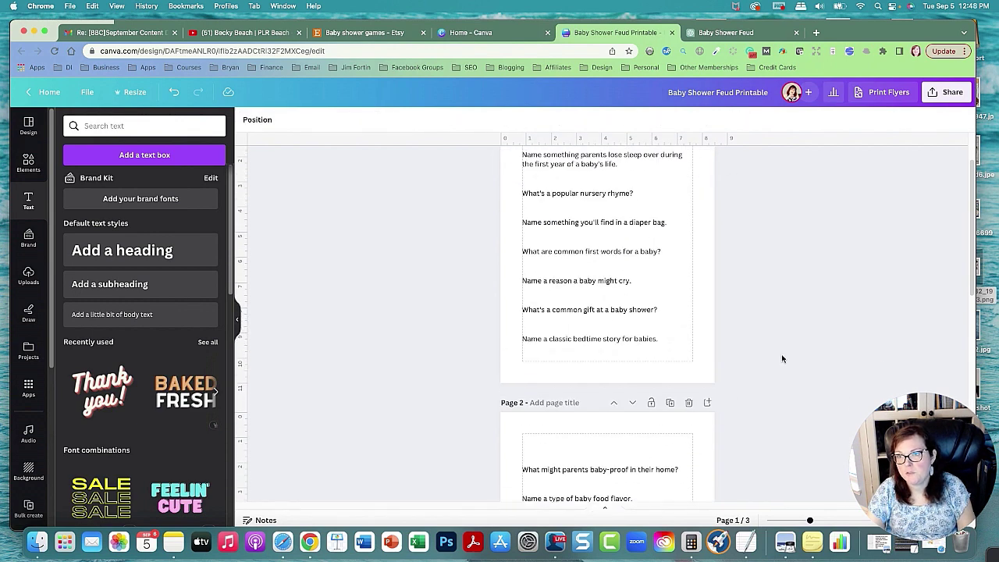
Re-apply numbered list formatting to the questions on page 1
{"action": "left_click", "coordinate": [530, 227]}
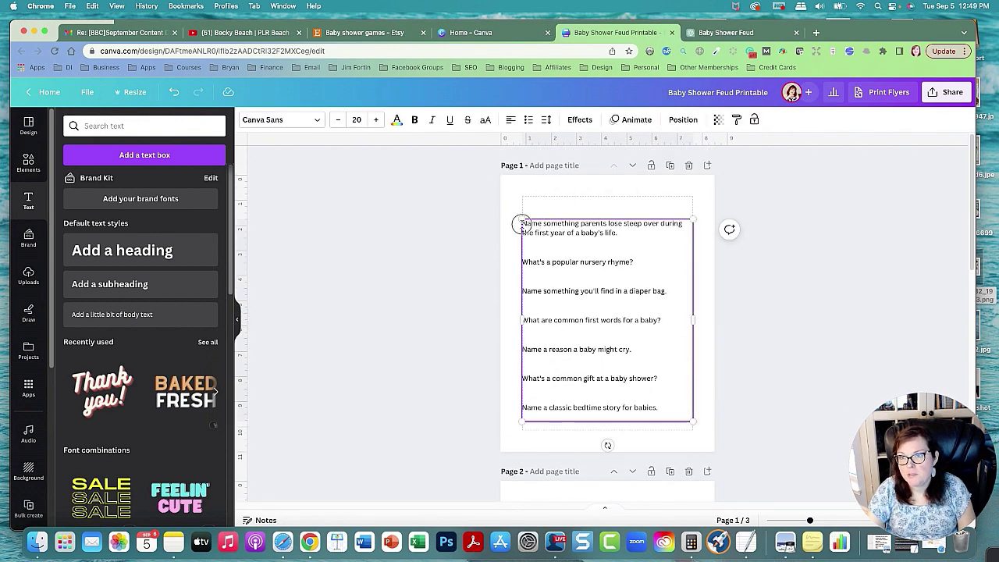
{"action": "key", "text": "super+shift+7"}
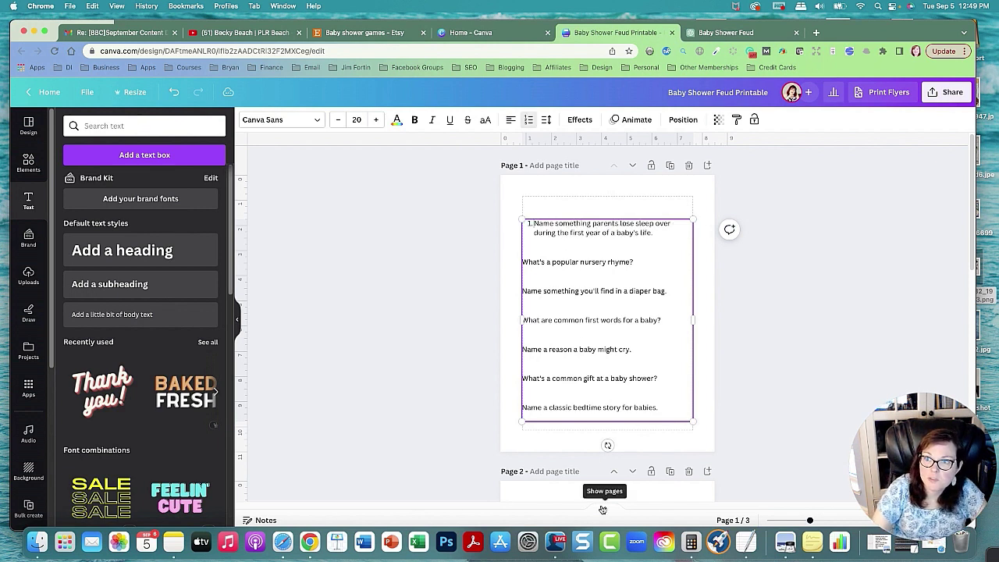
{"action": "left_click", "coordinate": [523, 262]}
{"action": "key", "text": "super+shift+7"}
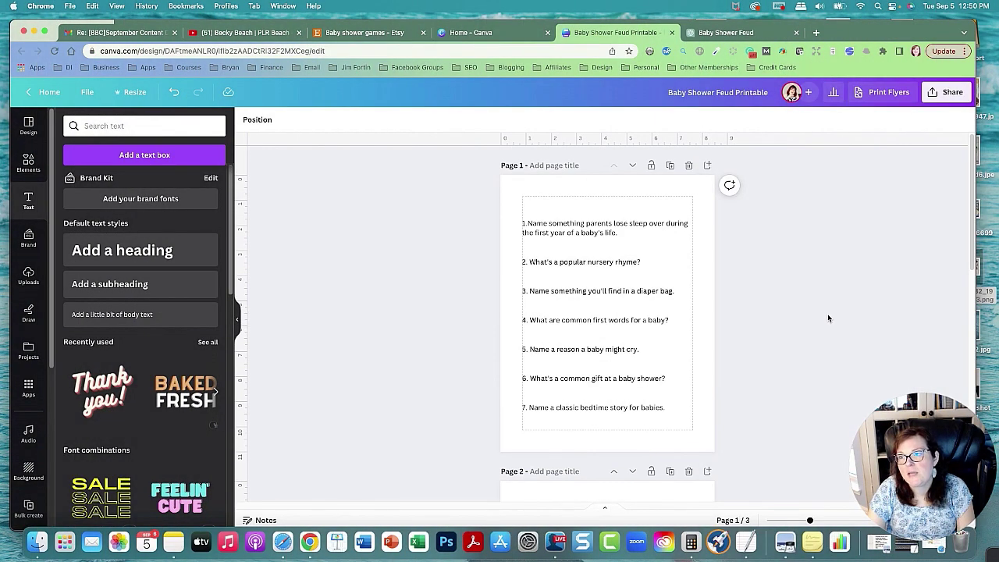
Add a heading on page 1 reading 'Baby Shower Friendly Feud'
{"action": "left_click", "coordinate": [115, 248]}
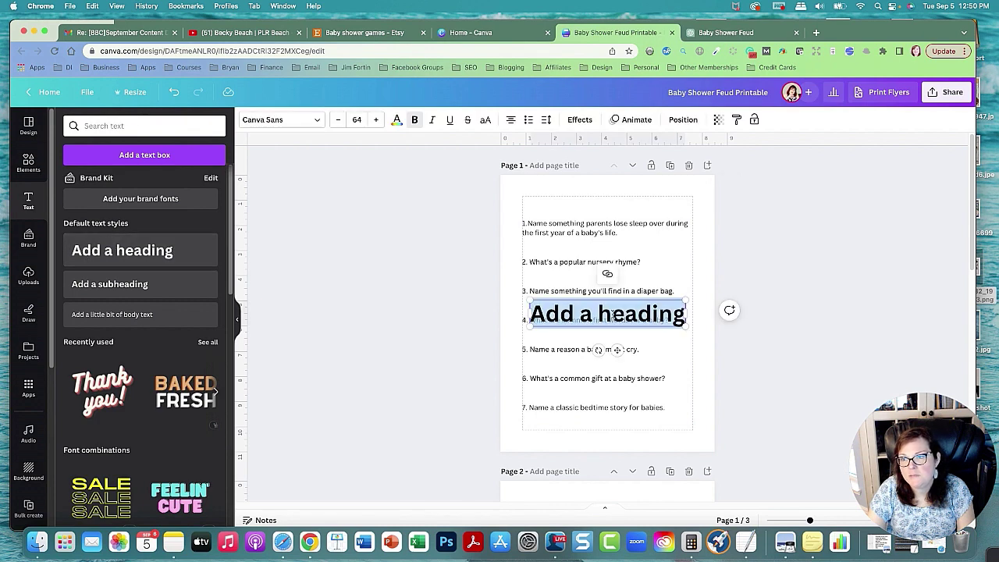
{"action": "type", "text": "S"}
{"action": "key", "text": "BackSpace"}
{"action": "type", "text": "Baby Shower Feud"}
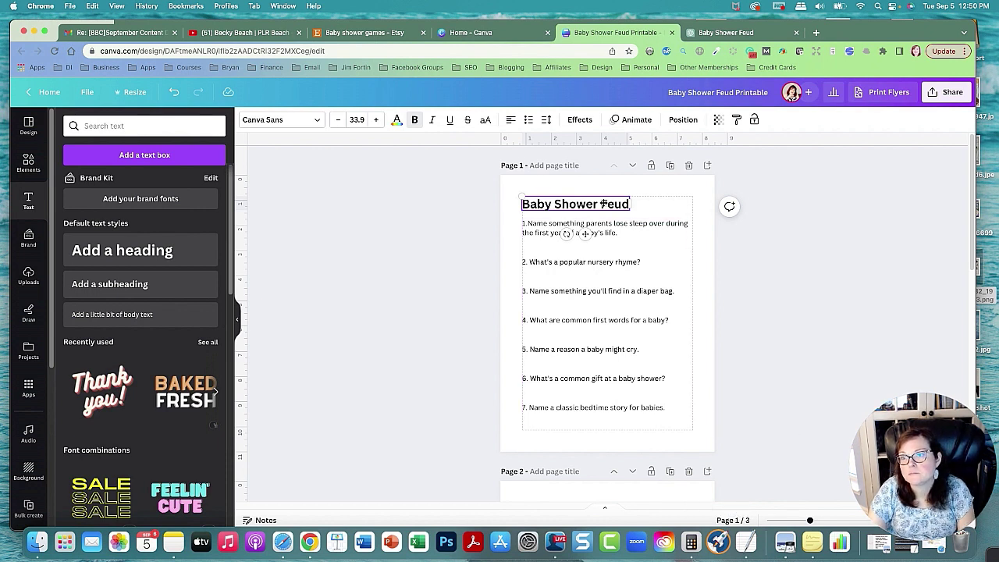
{"action": "key", "text": "Left"}
{"action": "key", "text": "Left"}
{"action": "key", "text": "Left"}
{"action": "key", "text": "Left"}
{"action": "type", "text": "Friendly"}
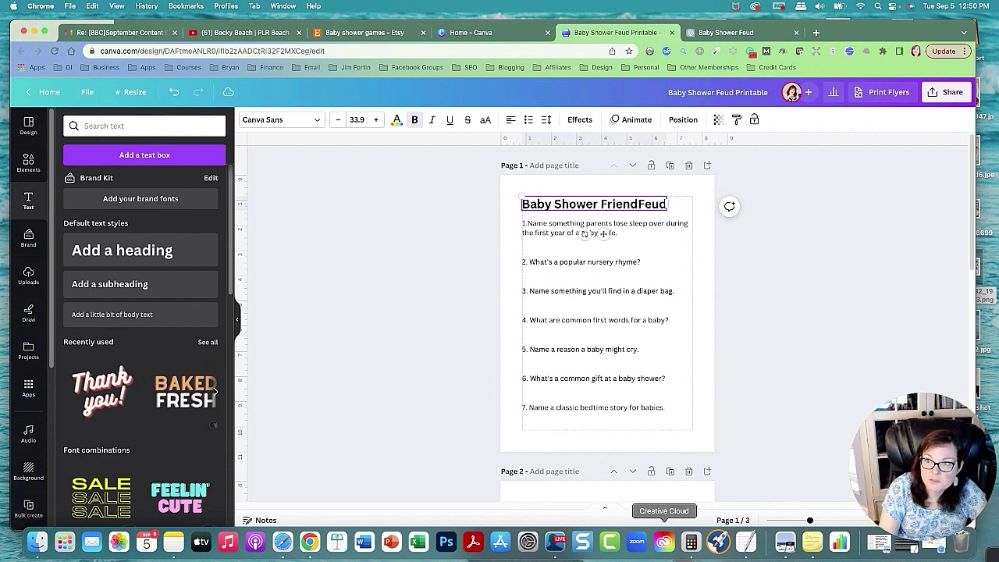
Widen the title box across the page, browse fonts, and open a new browser tab
{"action": "triple_click", "coordinate": [605, 203]}
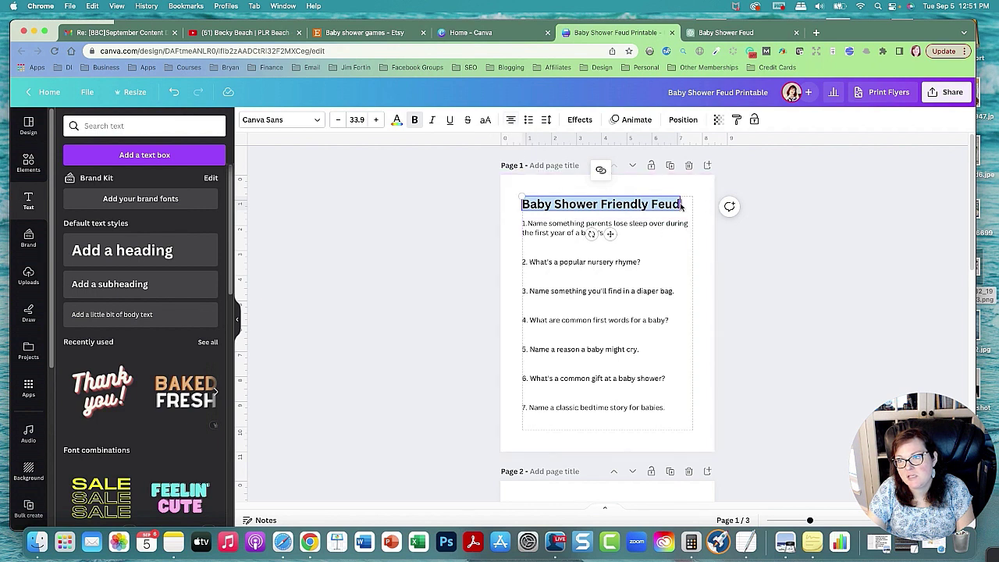
{"action": "left_click_drag", "start_coordinate": [681, 205], "coordinate": [694, 205]}
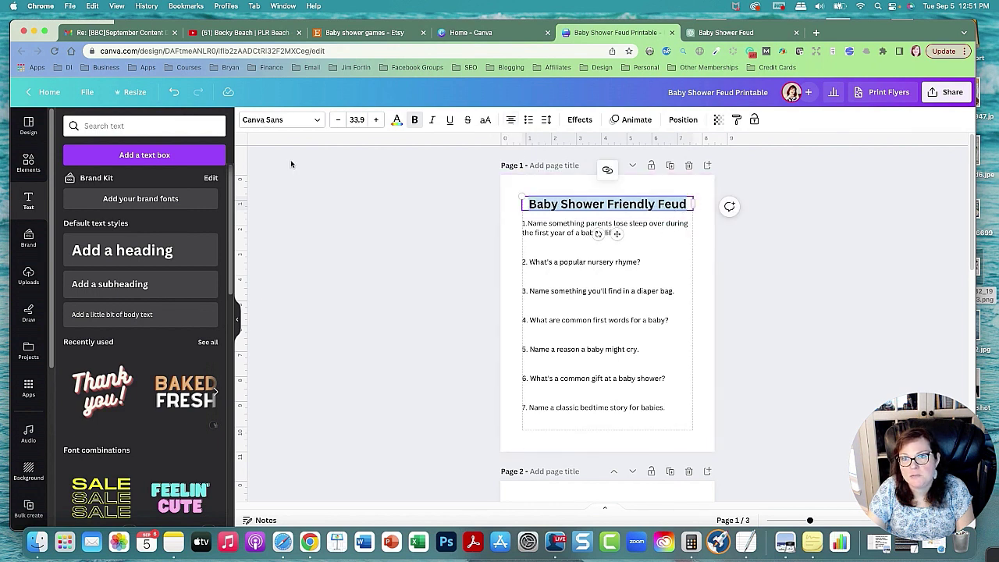
{"action": "left_click", "coordinate": [314, 122]}
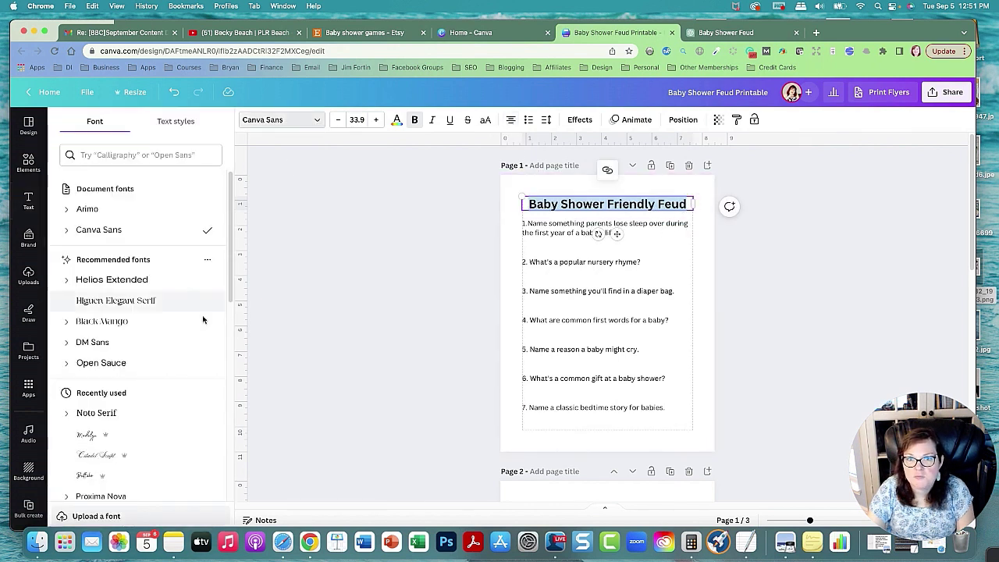
{"action": "scroll", "coordinate": [195, 412], "scroll_direction": "down", "scroll_amount": 2}
{"action": "left_click", "coordinate": [815, 34]}
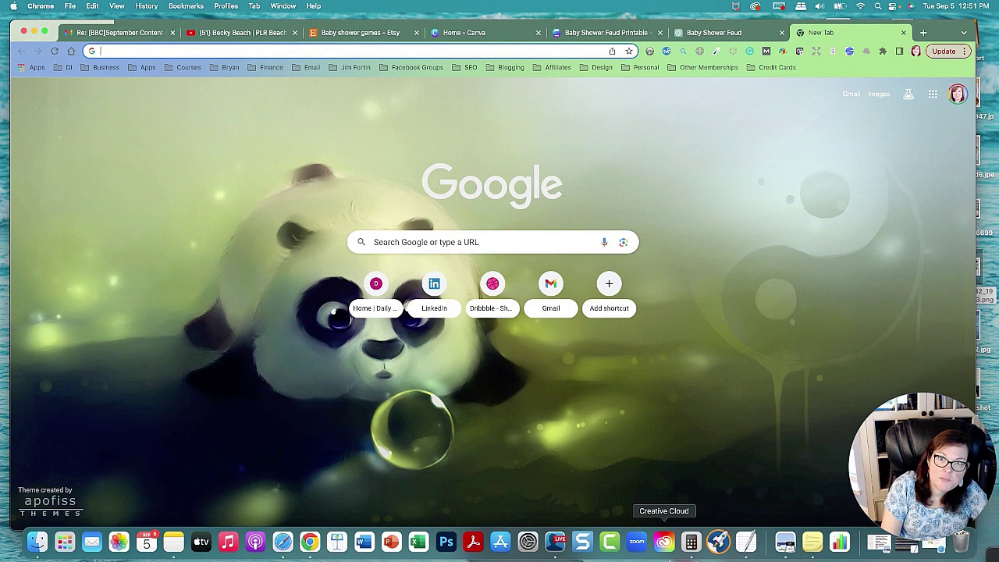
Run a USPTO TESS word mark search for 'family feud' (38 records), then return to Canva
{"action": "type", "text": "us"}
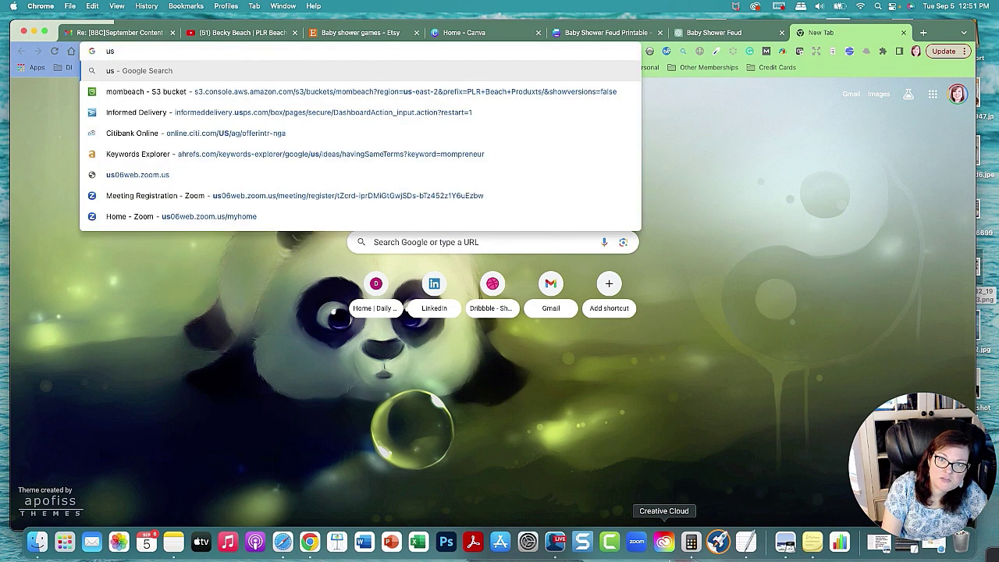
{"action": "type", "text": " trademark search"}
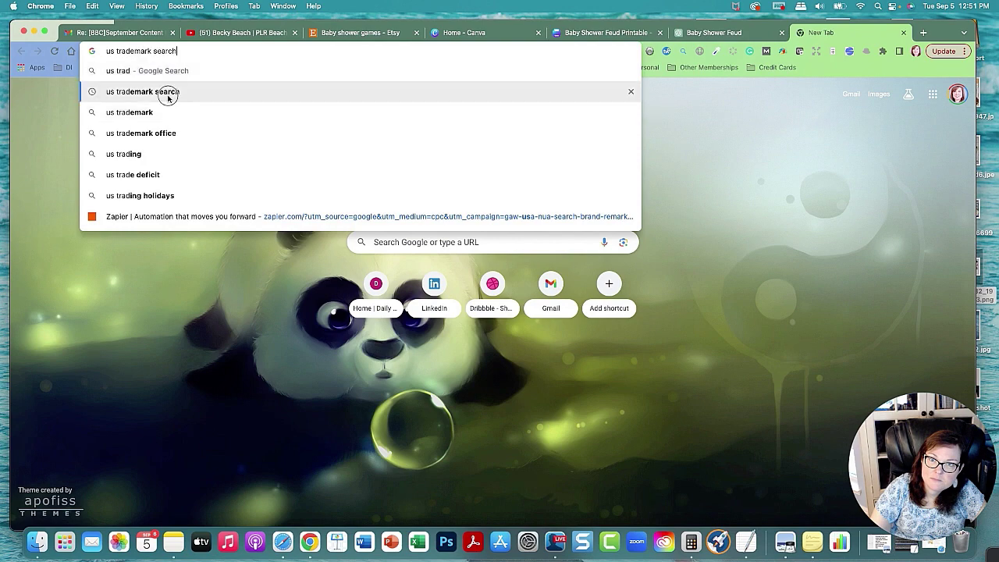
{"action": "left_click", "coordinate": [165, 92]}
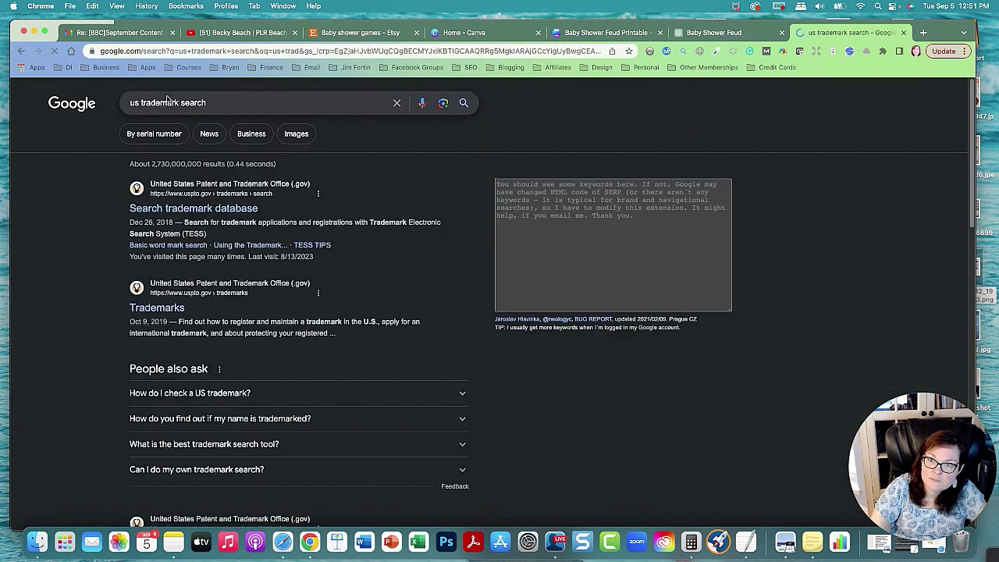
{"action": "left_click", "coordinate": [193, 211]}
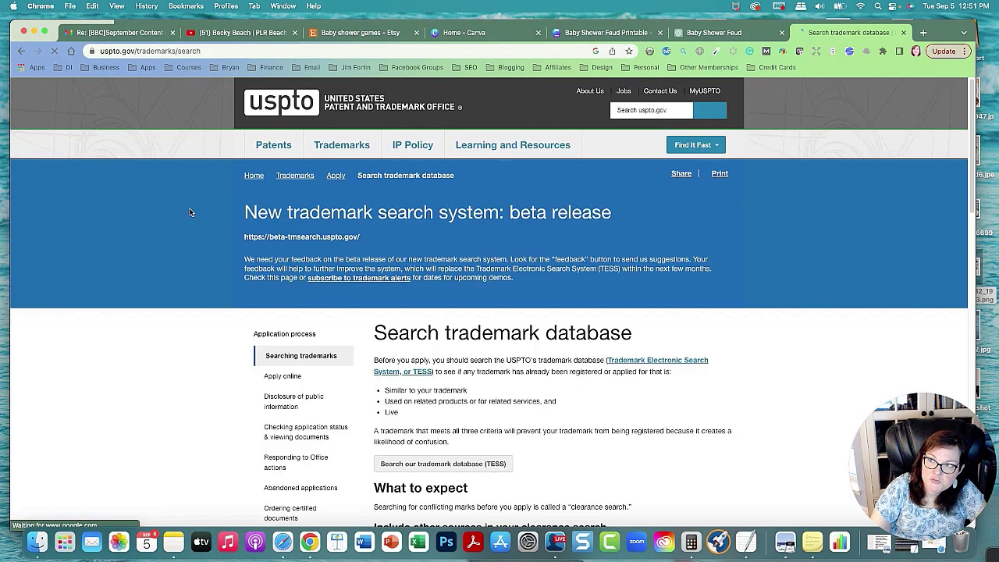
{"action": "scroll", "coordinate": [552, 383], "scroll_direction": "down", "scroll_amount": 2}
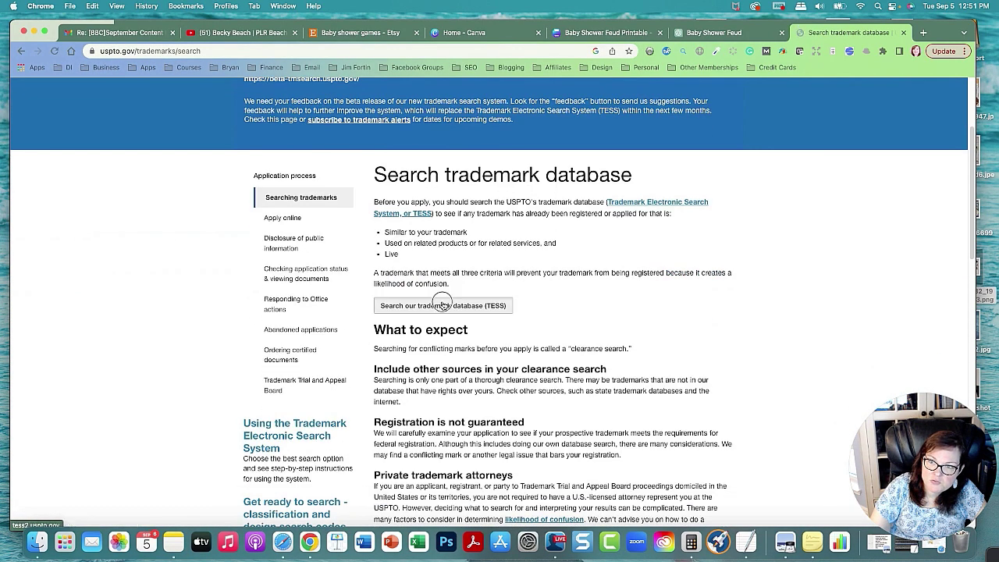
{"action": "left_click", "coordinate": [442, 306]}
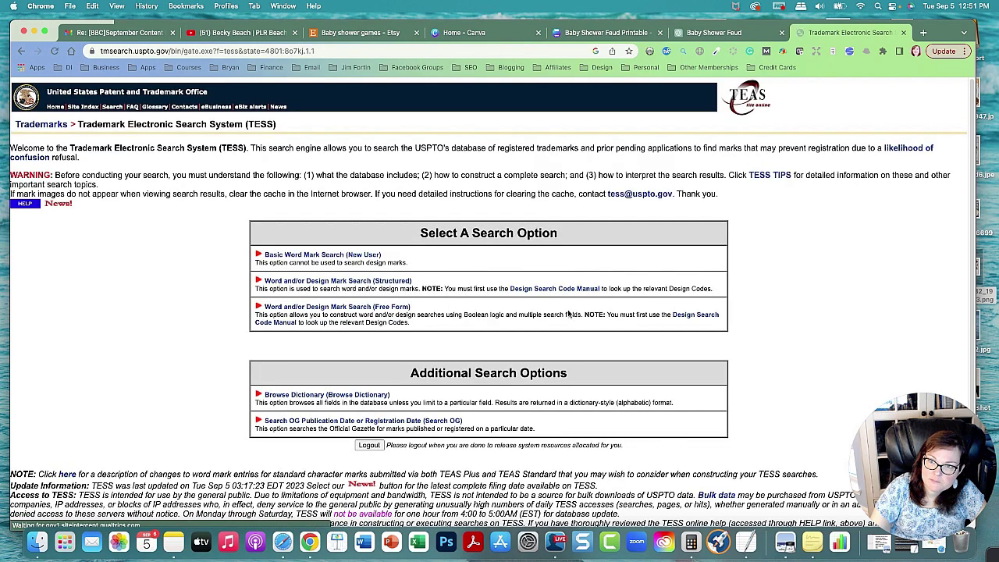
{"action": "left_click", "coordinate": [325, 254]}
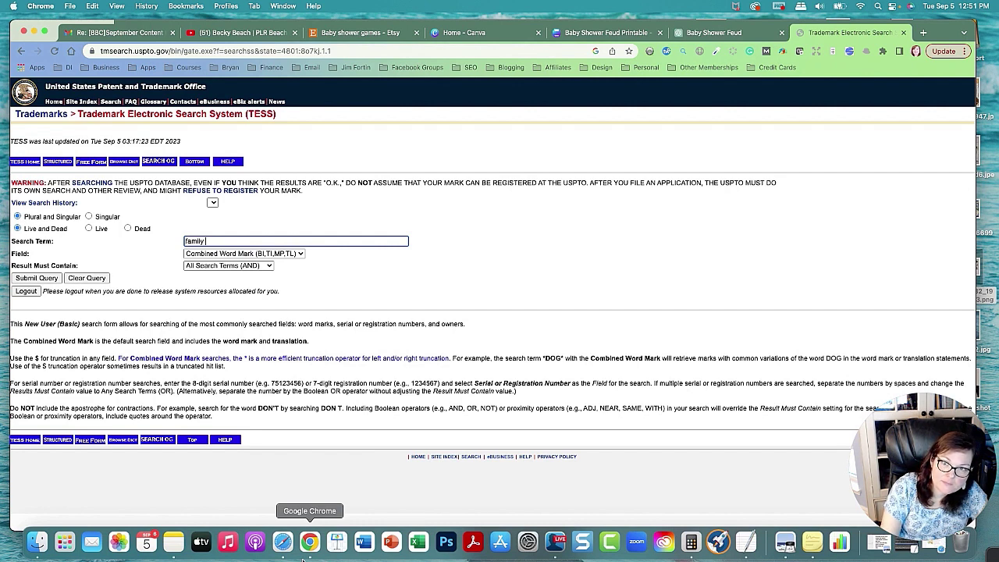
{"action": "key", "text": "Return"}
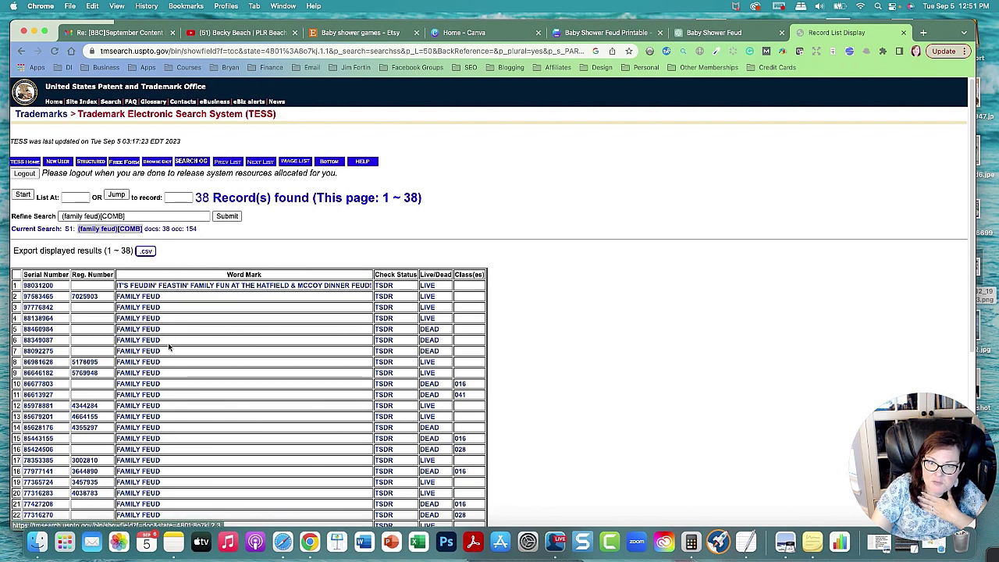
{"action": "scroll", "coordinate": [234, 343], "scroll_direction": "down", "scroll_amount": 5}
{"action": "scroll", "coordinate": [261, 345], "scroll_direction": "up", "scroll_amount": 5}
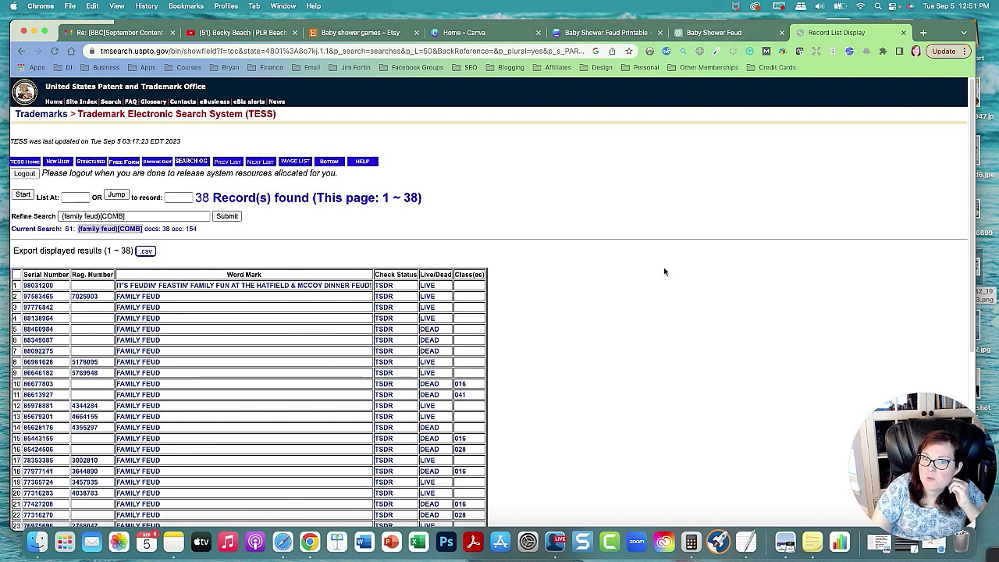
{"action": "left_click", "coordinate": [608, 32]}
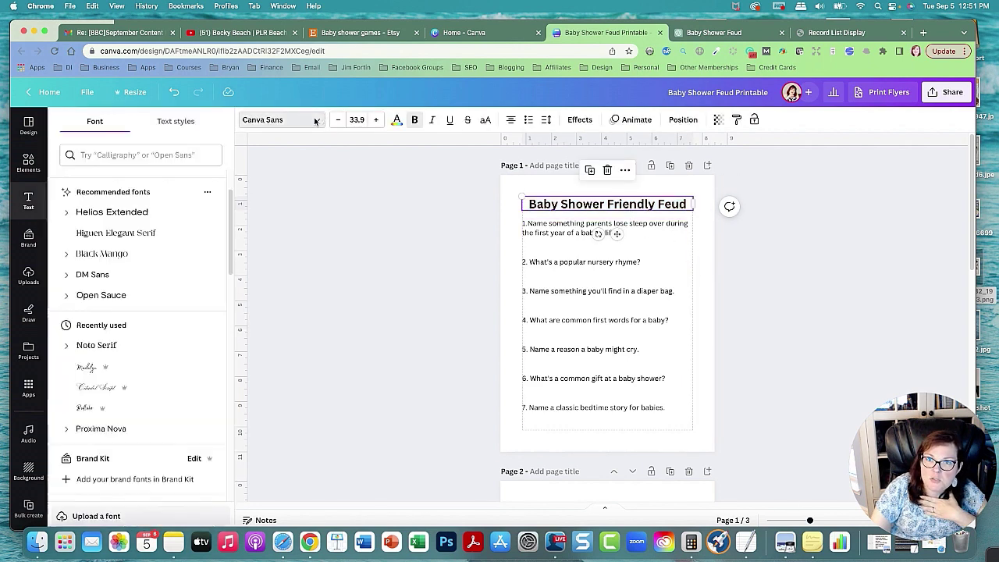
Set the title in the Buffalo font and enlarge it to 47.9
{"action": "scroll", "coordinate": [185, 331], "scroll_direction": "down", "scroll_amount": 1}
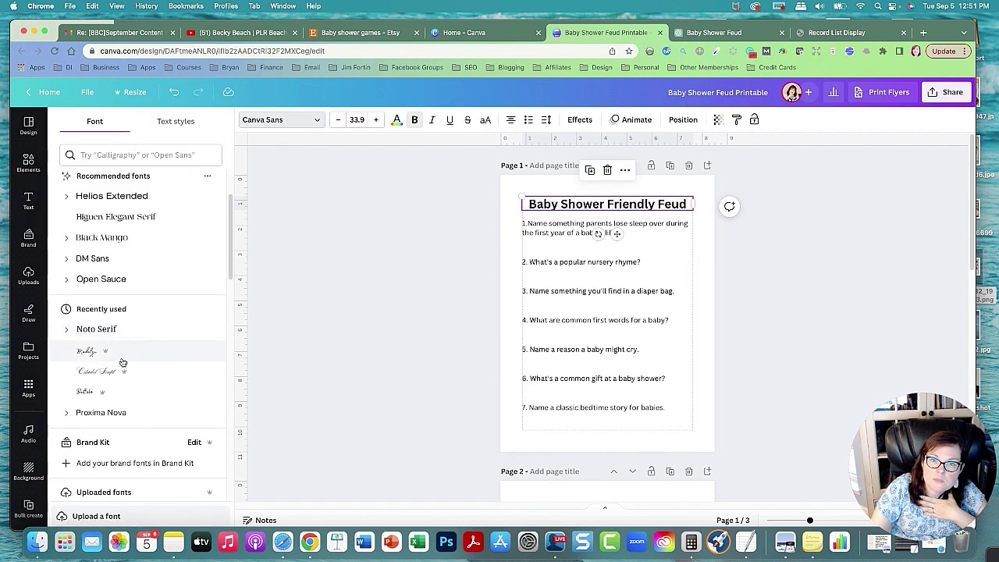
{"action": "left_click", "coordinate": [117, 351]}
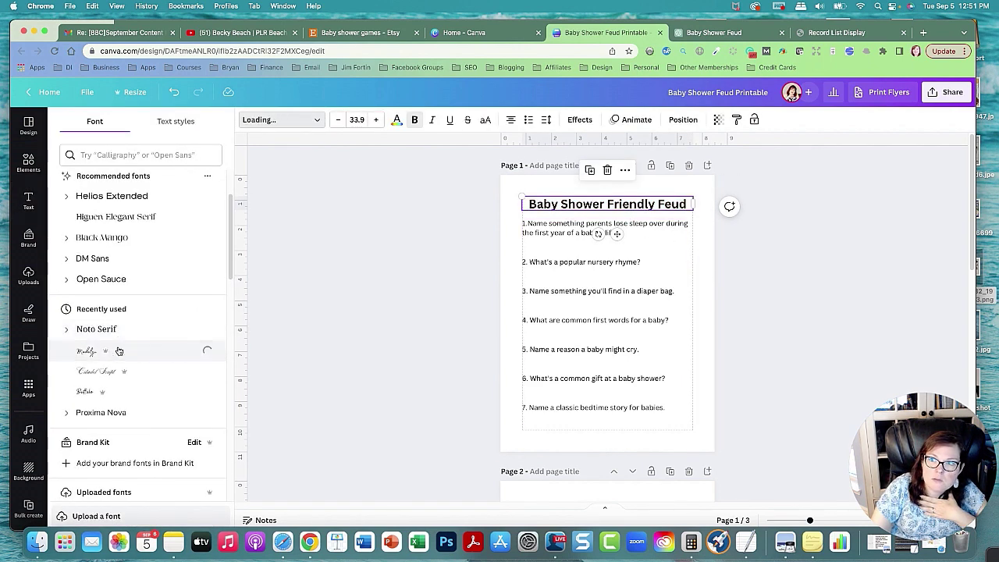
{"action": "left_click", "coordinate": [92, 391]}
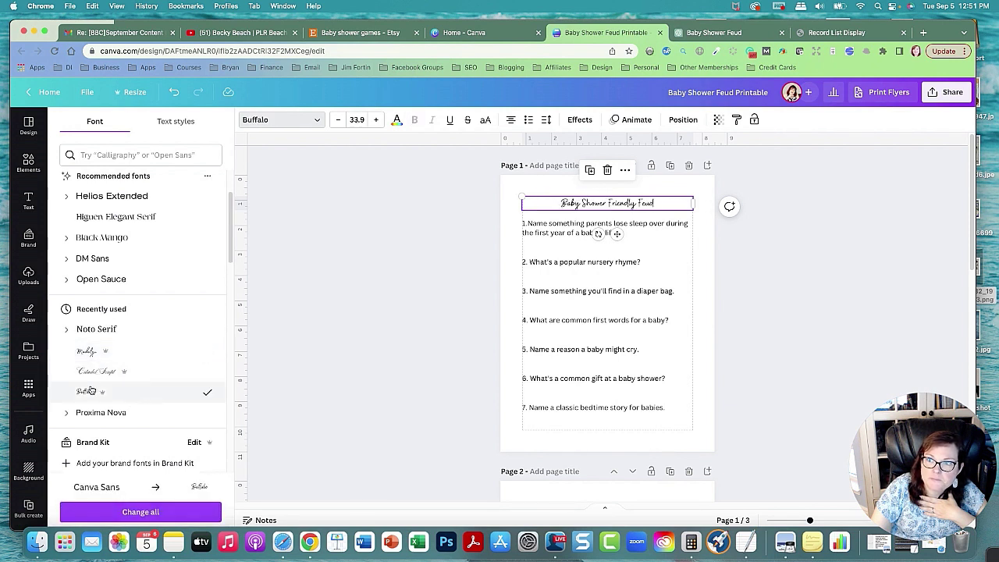
{"action": "left_click", "coordinate": [375, 120]}
{"action": "left_click", "coordinate": [376, 119]}
{"action": "left_click", "coordinate": [376, 119]}
{"action": "left_click", "coordinate": [376, 119]}
{"action": "left_click", "coordinate": [375, 119]}
{"action": "left_click", "coordinate": [376, 120]}
{"action": "left_click", "coordinate": [376, 120]}
{"action": "left_click", "coordinate": [376, 120]}
{"action": "left_click", "coordinate": [376, 120]}
{"action": "left_click", "coordinate": [376, 120]}
{"action": "left_click", "coordinate": [376, 119]}
{"action": "left_click", "coordinate": [375, 119]}
{"action": "left_click", "coordinate": [376, 119]}
{"action": "left_click", "coordinate": [376, 120]}
Switch the question text on pages 1–3 to Noto Serif
{"action": "left_click", "coordinate": [552, 272]}
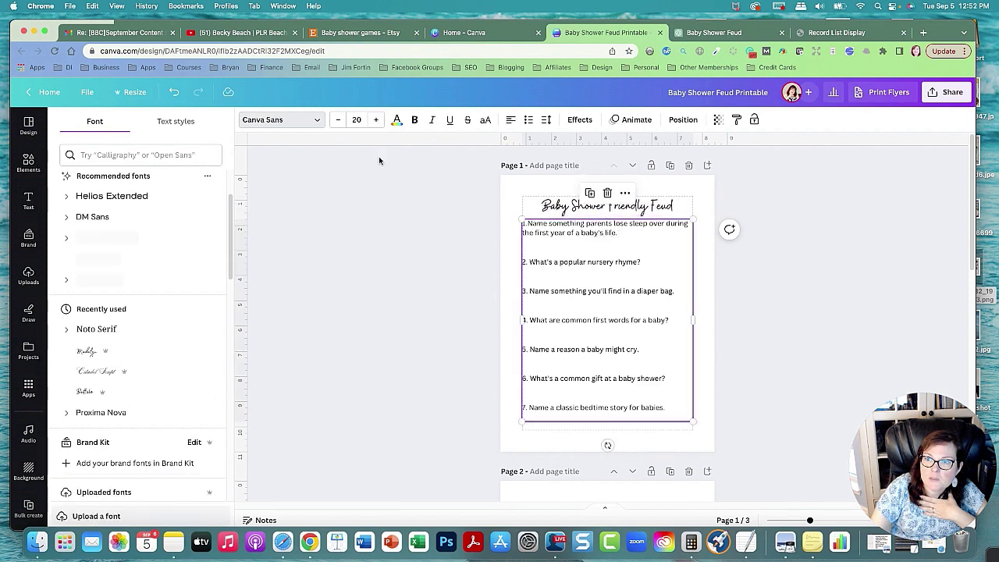
{"action": "left_click", "coordinate": [319, 123]}
{"action": "left_click", "coordinate": [319, 121]}
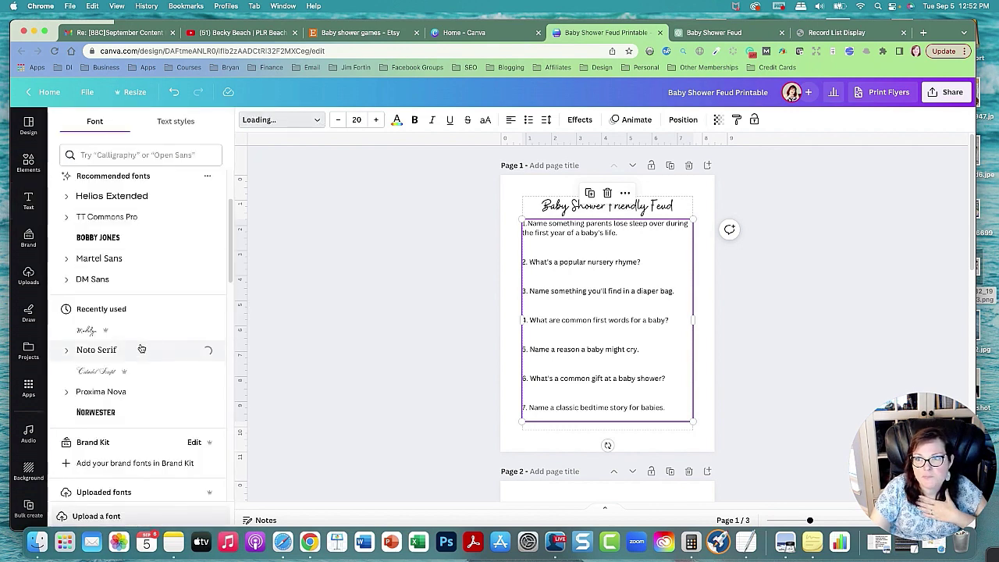
{"action": "scroll", "coordinate": [426, 383], "scroll_direction": "down", "scroll_amount": 5}
{"action": "left_click", "coordinate": [612, 423]}
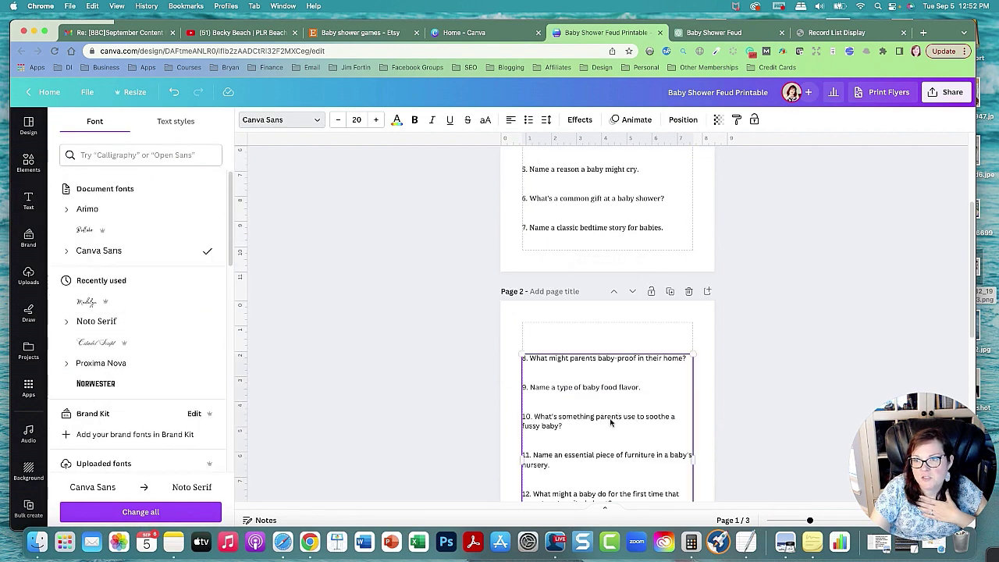
{"action": "left_click", "coordinate": [112, 321]}
{"action": "scroll", "coordinate": [403, 362], "scroll_direction": "down", "scroll_amount": 8}
{"action": "left_click", "coordinate": [534, 411]}
{"action": "left_click", "coordinate": [125, 327]}
{"action": "scroll", "coordinate": [354, 363], "scroll_direction": "down", "scroll_amount": 2}
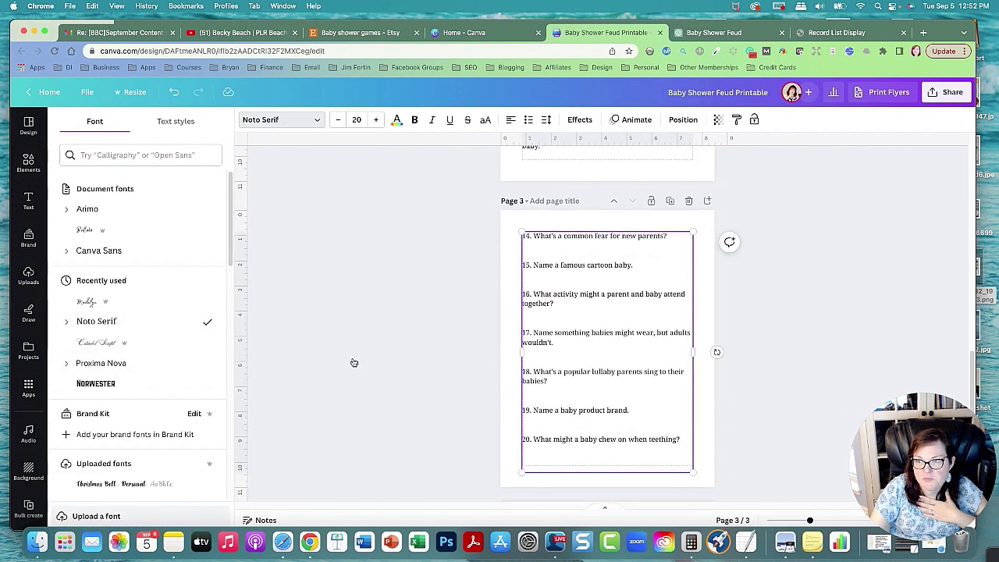
{"action": "scroll", "coordinate": [363, 363], "scroll_direction": "up", "scroll_amount": 10}
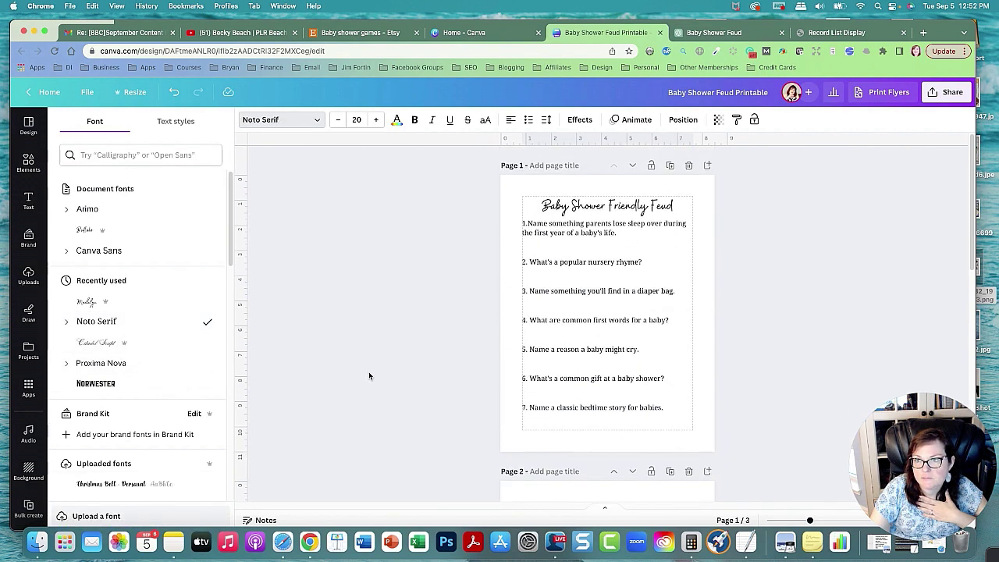
Bump the title size up to 50.9 and preview page 1
{"action": "left_click", "coordinate": [607, 205]}
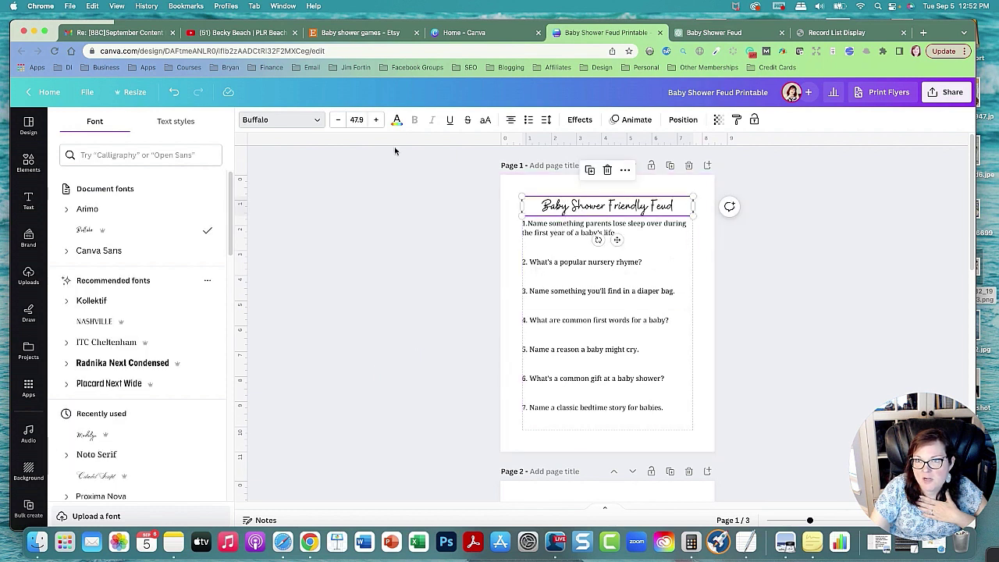
{"action": "left_click", "coordinate": [375, 119]}
{"action": "left_click", "coordinate": [376, 120]}
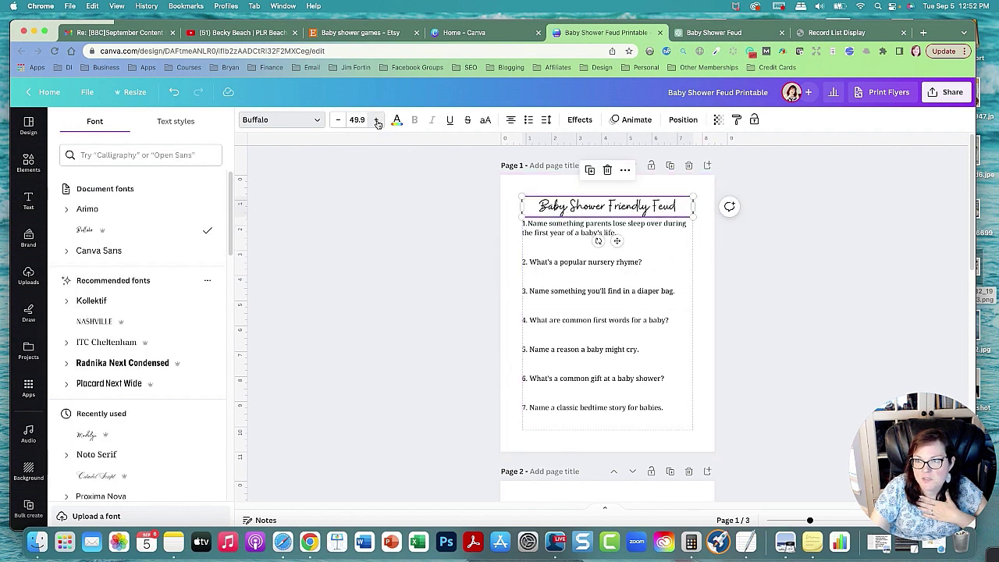
{"action": "left_click", "coordinate": [376, 120]}
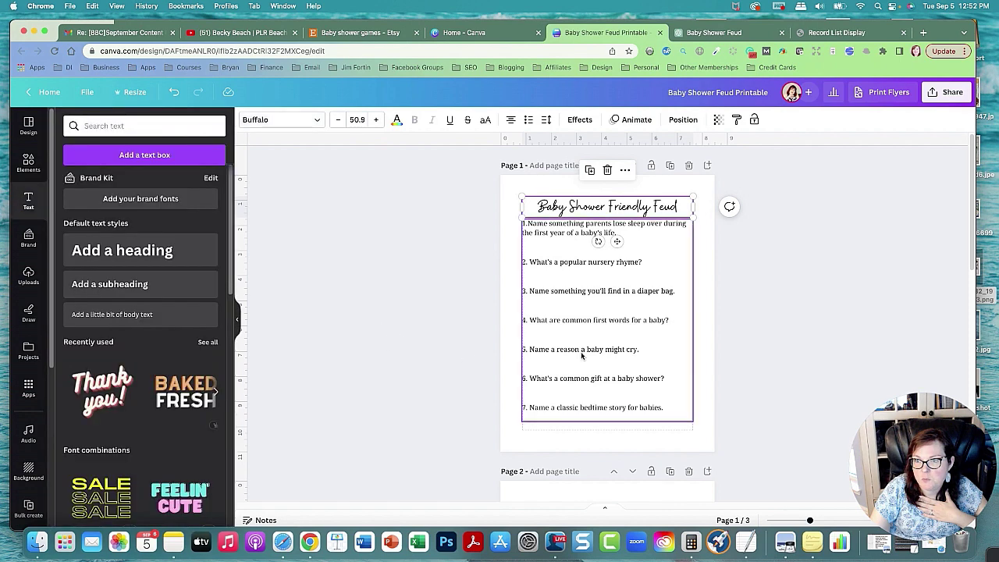
{"action": "left_click", "coordinate": [575, 343]}
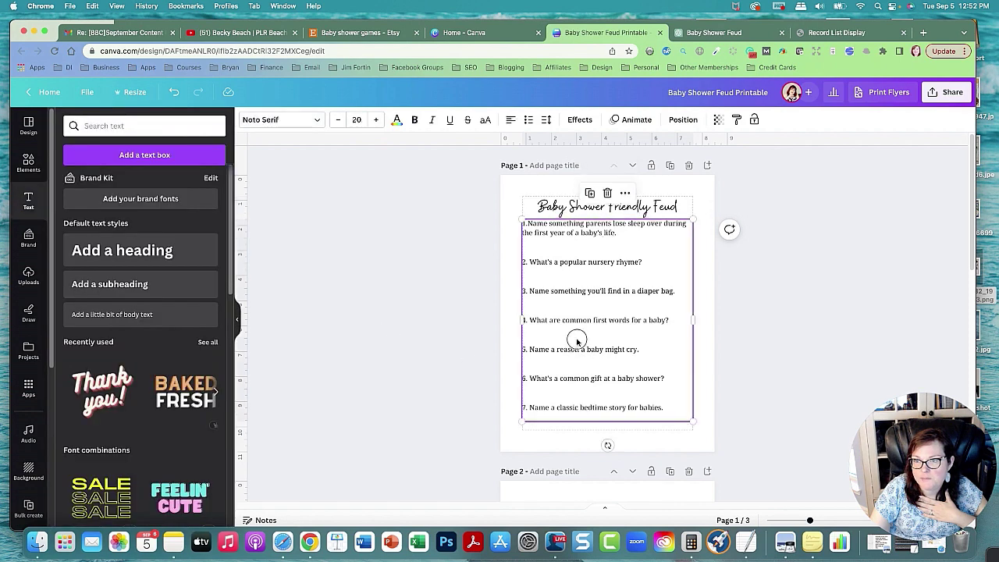
{"action": "left_click", "coordinate": [424, 319]}
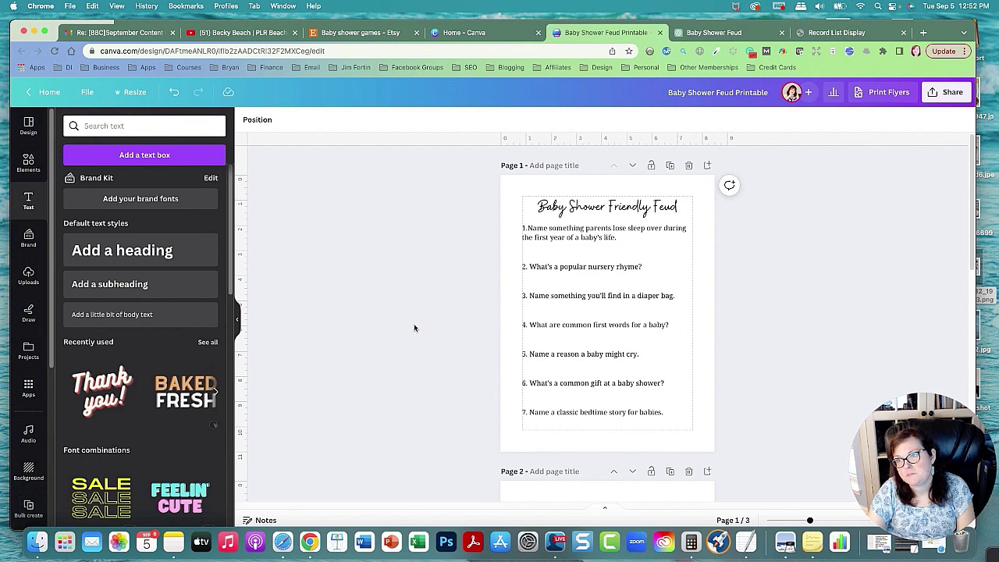
{"action": "left_click", "coordinate": [589, 207]}
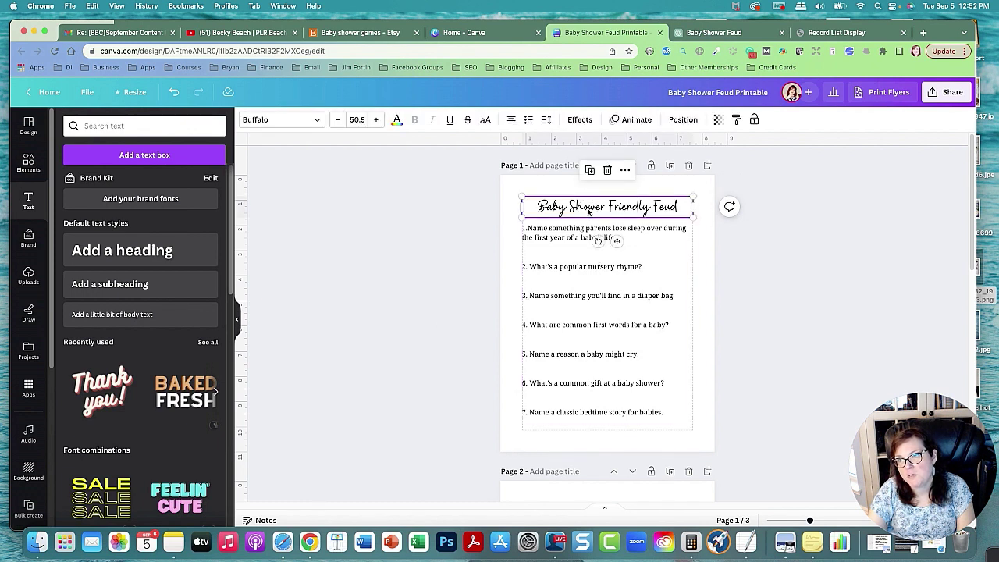
{"action": "left_click", "coordinate": [820, 271]}
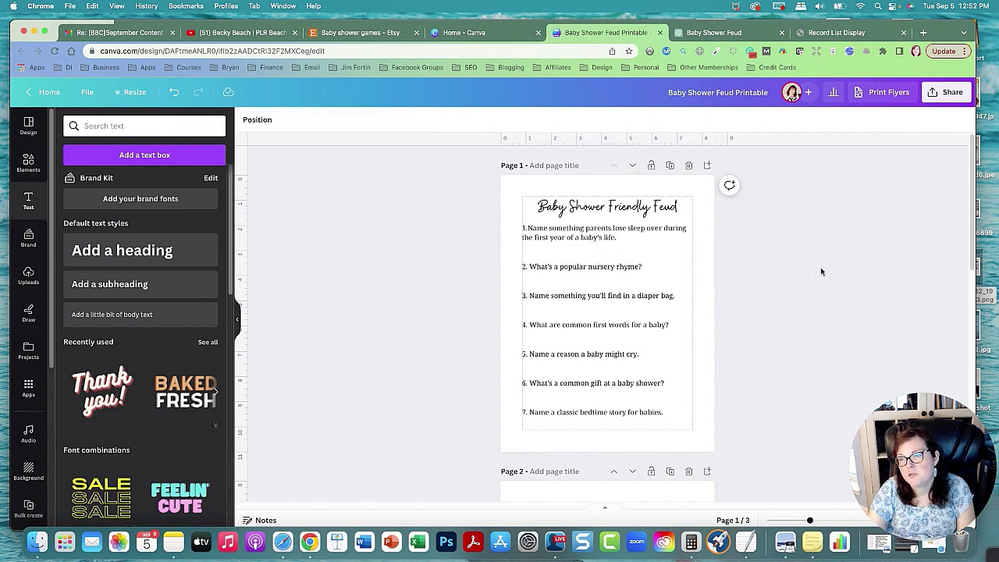
Ask ChatGPT in the Baby Shower Feud chat to 'write rules for the family feud game'
{"action": "left_click", "coordinate": [715, 33]}
{"action": "scroll", "coordinate": [688, 386], "scroll_direction": "down", "scroll_amount": 15}
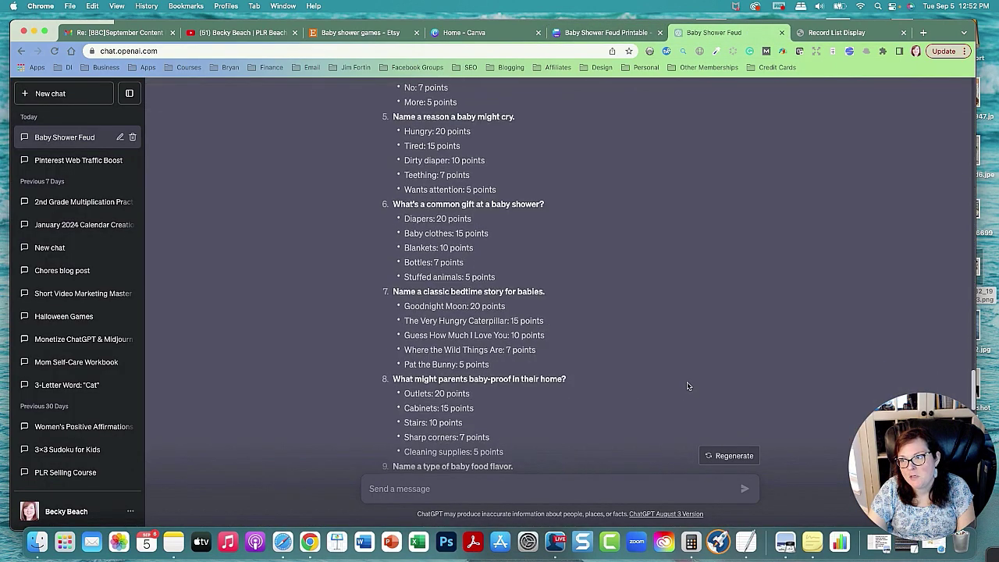
{"action": "scroll", "coordinate": [688, 385], "scroll_direction": "down", "scroll_amount": 10}
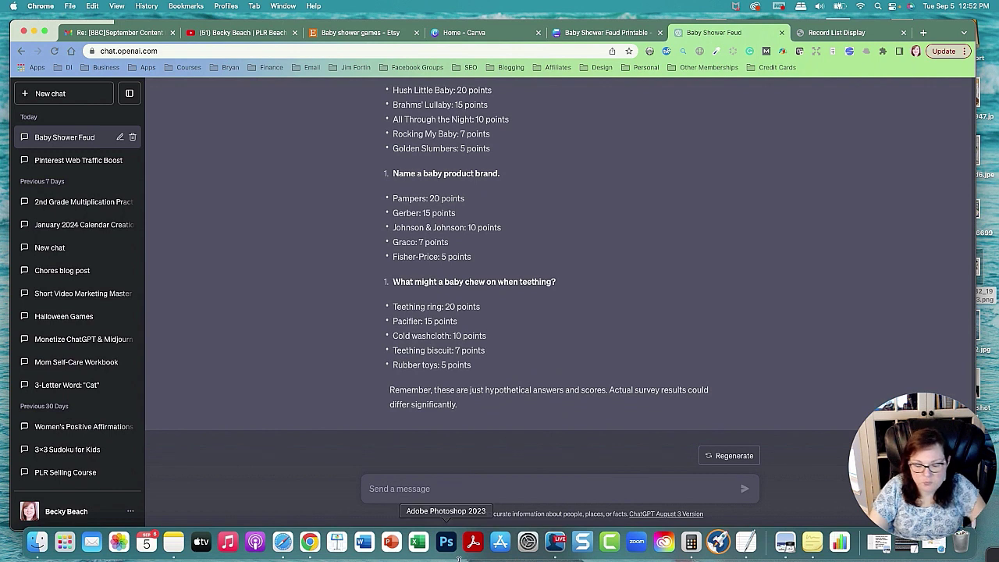
{"action": "type", "text": "write rules for the family"}
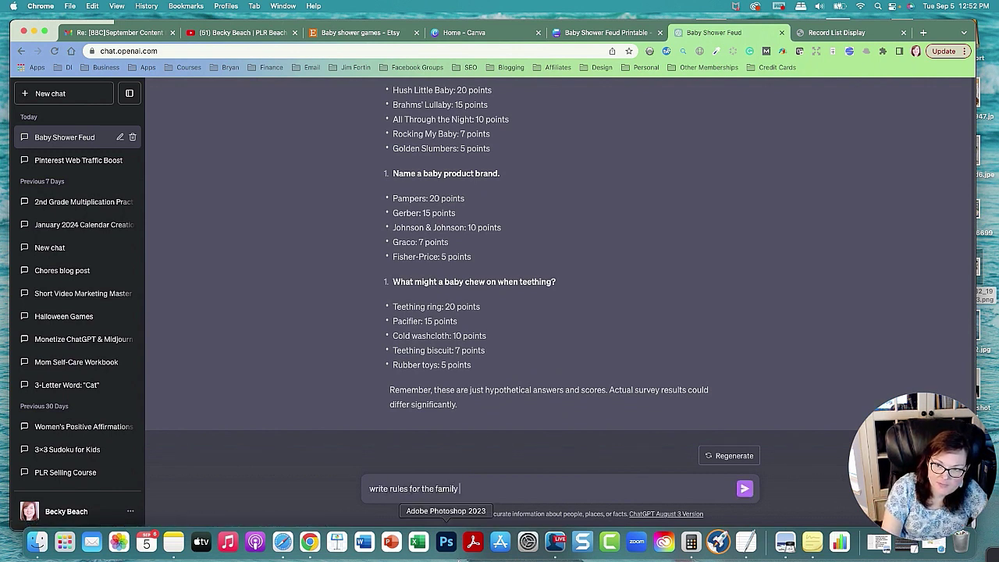
{"action": "type", "text": " feud game"}
{"action": "key", "text": "Return"}
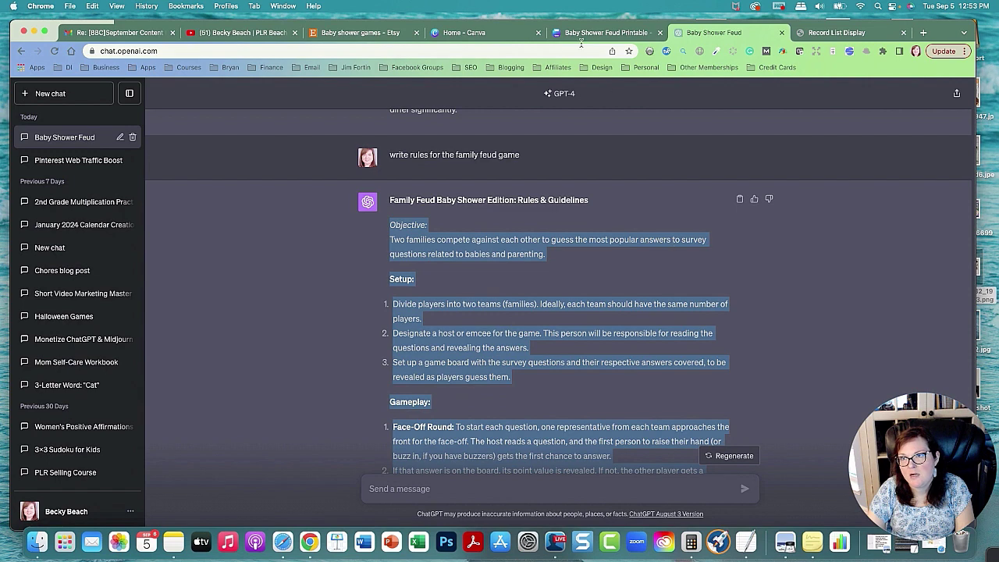
Duplicate page 1 and change its title to 'Baby Shower Friendly Feud Rules'
{"action": "left_click", "coordinate": [586, 35]}
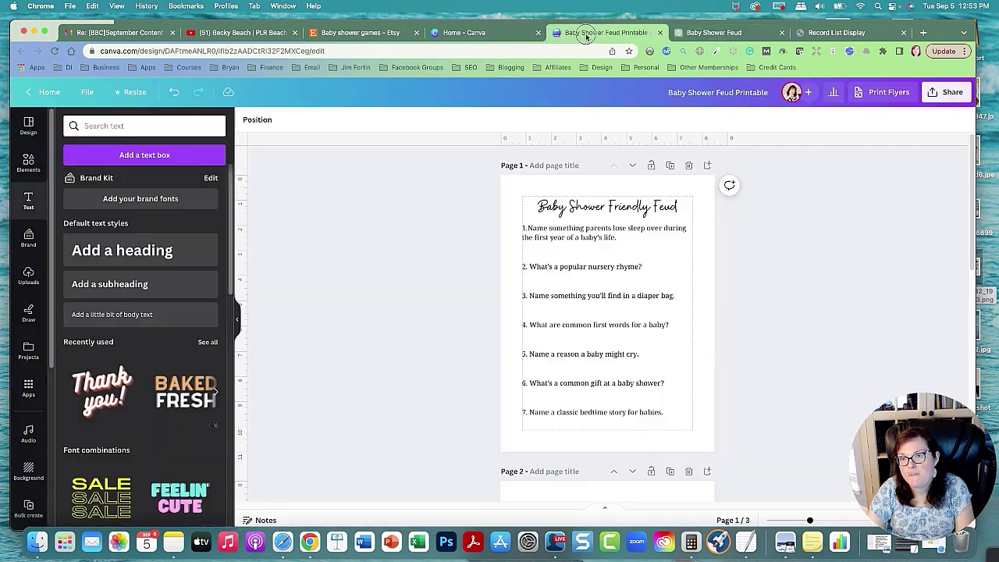
{"action": "left_click", "coordinate": [670, 166]}
{"action": "scroll", "coordinate": [746, 251], "scroll_direction": "up", "scroll_amount": 5}
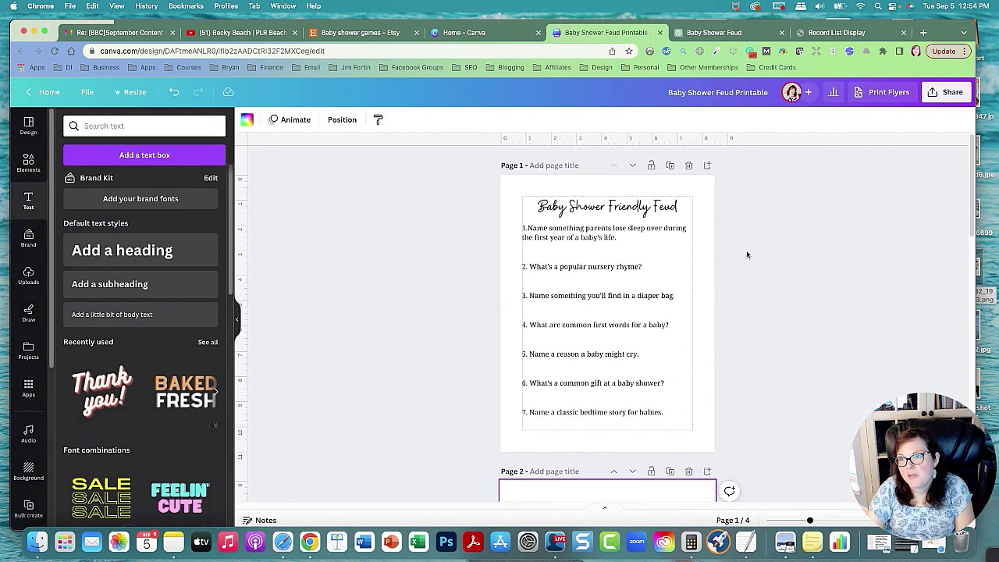
{"action": "left_click", "coordinate": [621, 210]}
{"action": "left_click", "coordinate": [621, 209]}
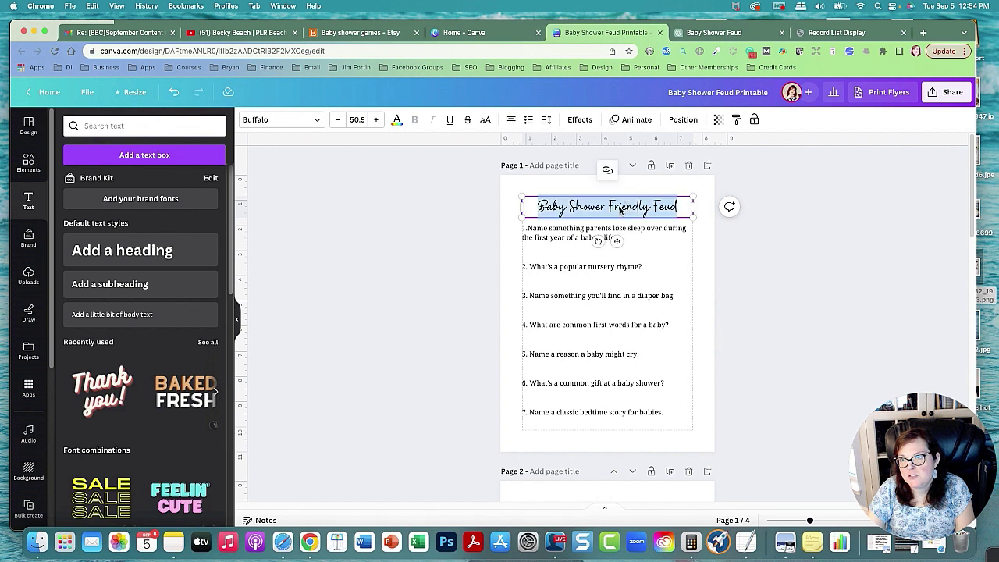
{"action": "left_click", "coordinate": [684, 207]}
{"action": "type", "text": "Rules"}
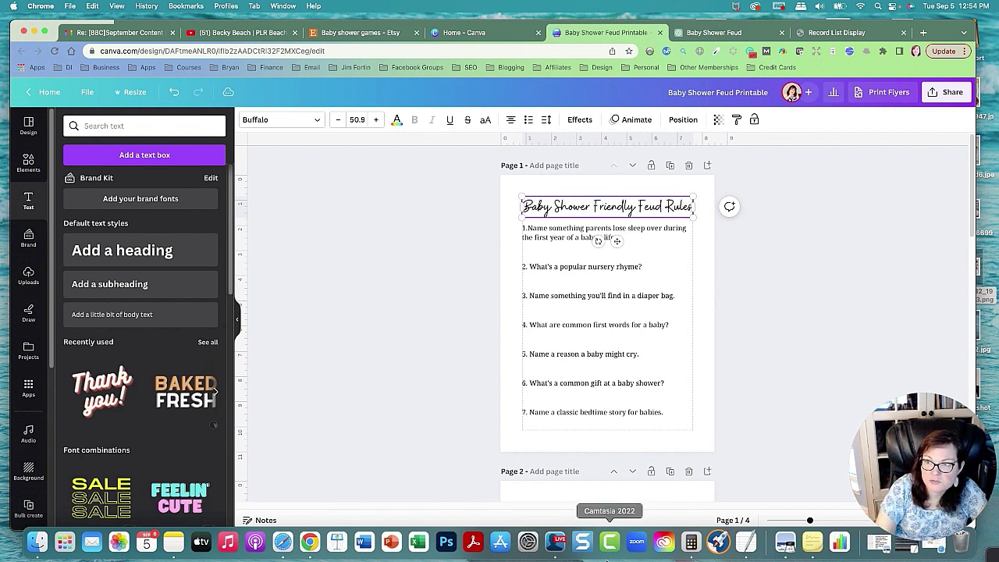
Replace page 1's questions with the pasted ChatGPT game rules
{"action": "left_click", "coordinate": [560, 398]}
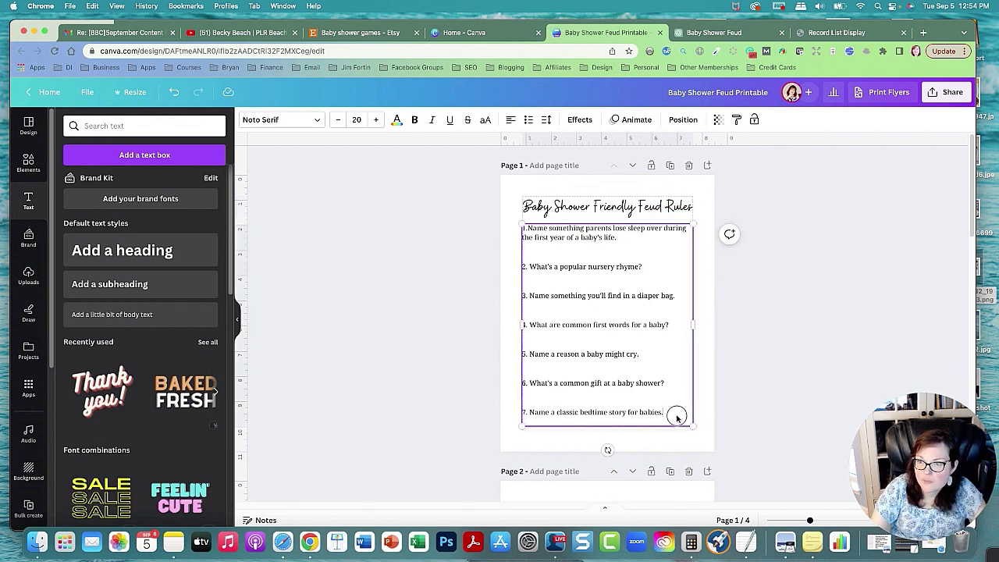
{"action": "left_click_drag", "start_coordinate": [676, 414], "coordinate": [519, 232]}
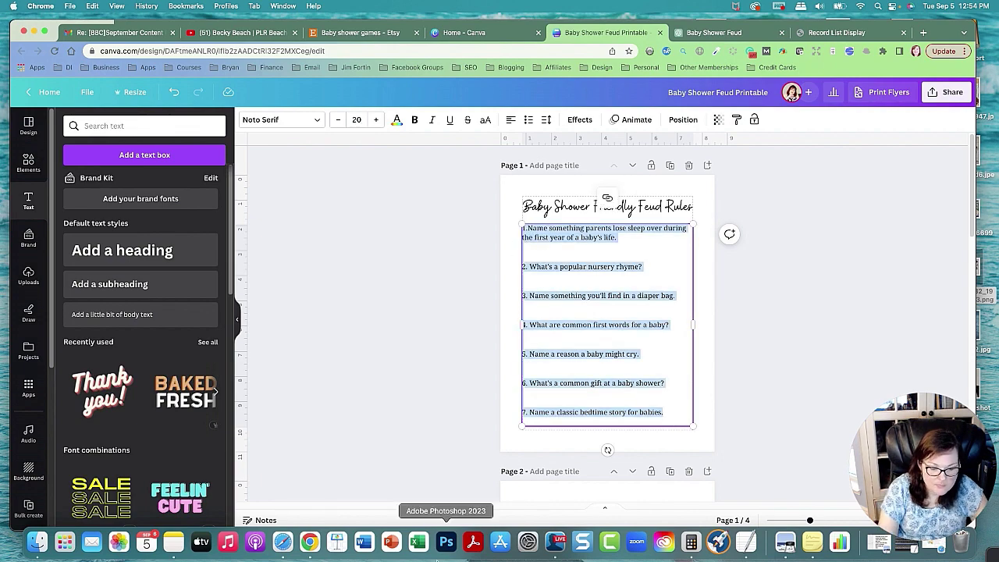
{"action": "key", "text": "super+v"}
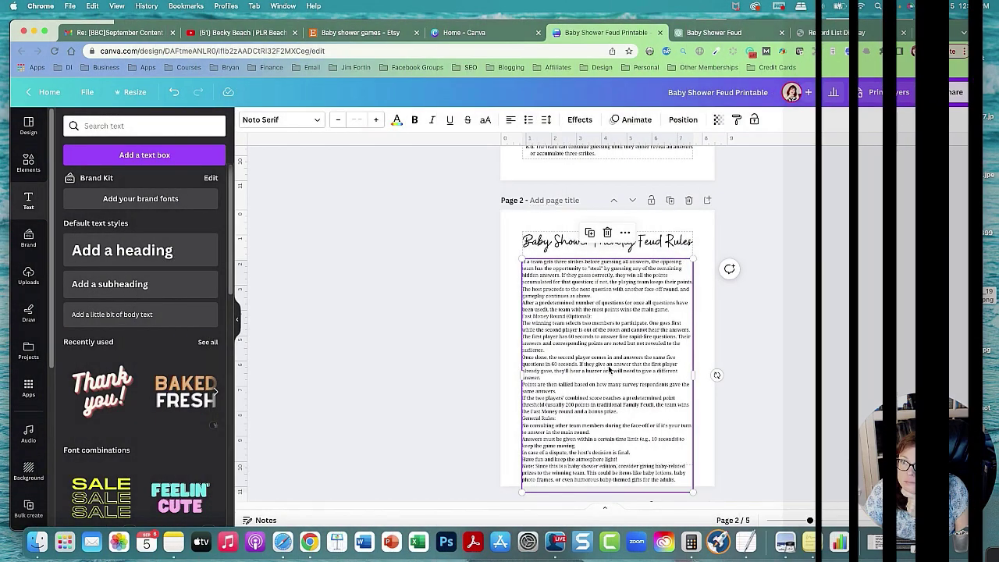
{"action": "scroll", "coordinate": [618, 376], "scroll_direction": "up", "scroll_amount": 2}
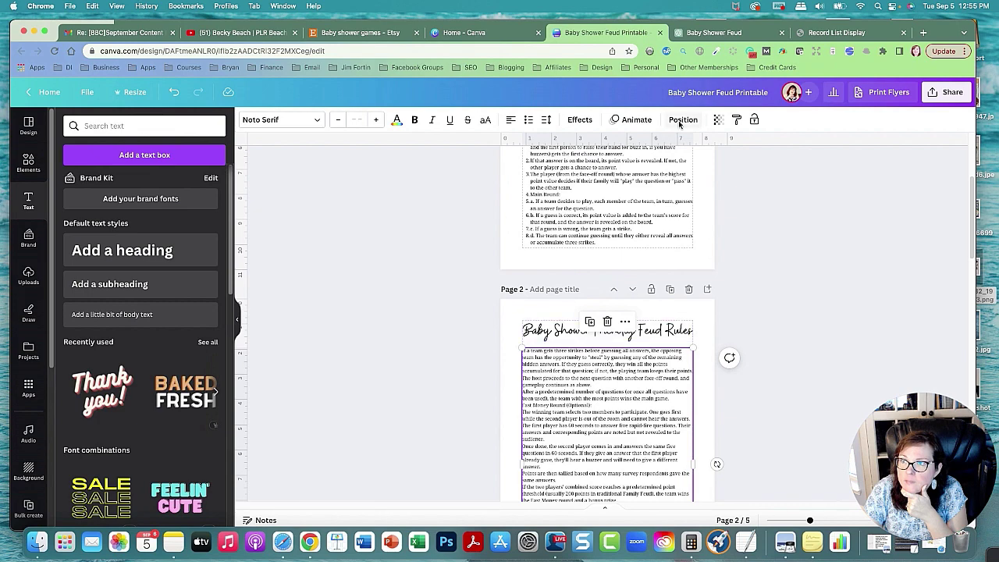
{"action": "left_click", "coordinate": [701, 32]}
{"action": "left_click", "coordinate": [588, 288]}
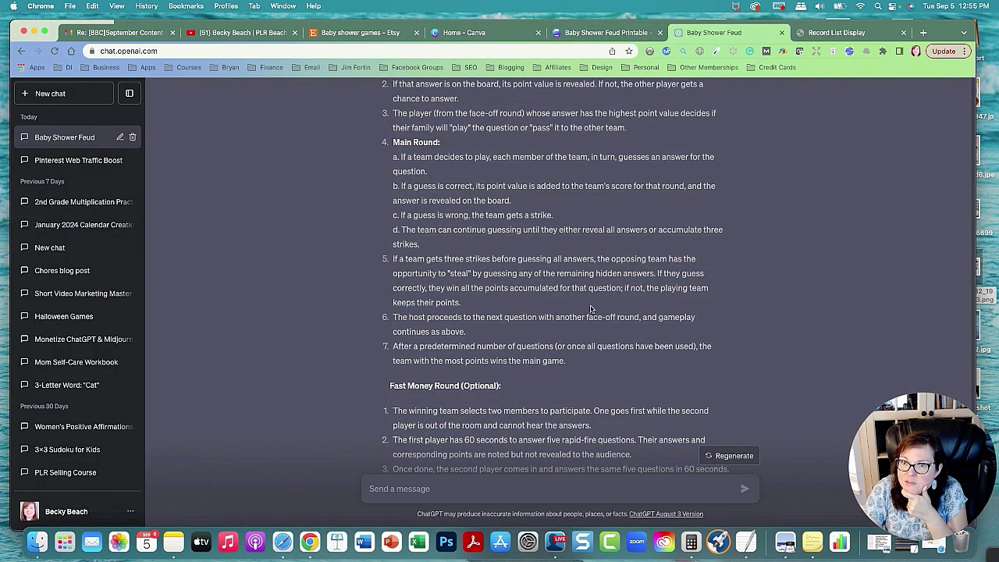
{"action": "scroll", "coordinate": [610, 334], "scroll_direction": "up", "scroll_amount": 3}
{"action": "scroll", "coordinate": [618, 338], "scroll_direction": "down", "scroll_amount": 4}
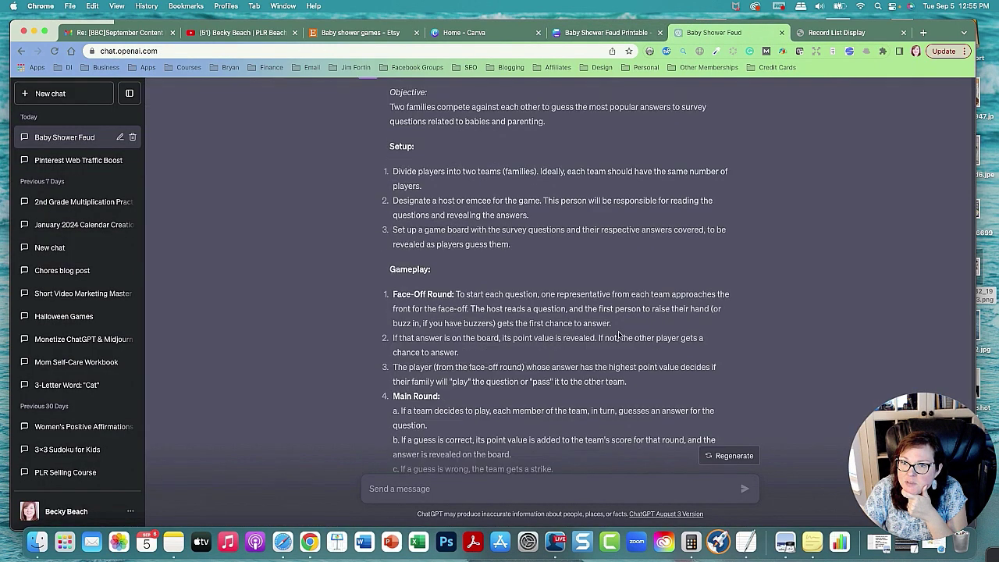
{"action": "key", "text": "ctrl+shift+Tab"}
{"action": "scroll", "coordinate": [628, 375], "scroll_direction": "down", "scroll_amount": 3}
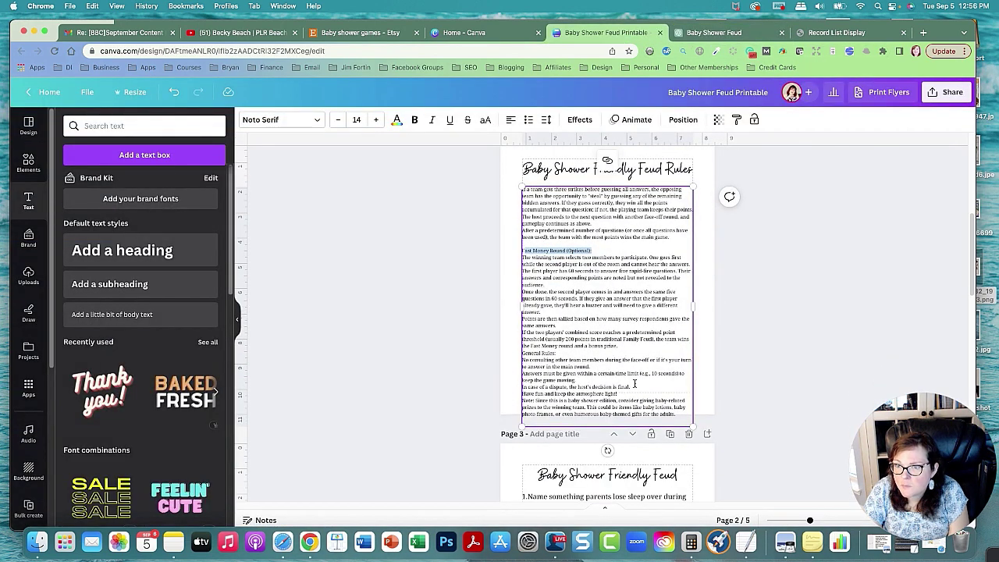
Delete the Fast Money Round section from the rules text
{"action": "left_click_drag", "start_coordinate": [622, 345], "coordinate": [527, 251]}
{"action": "key", "text": "BackSpace"}
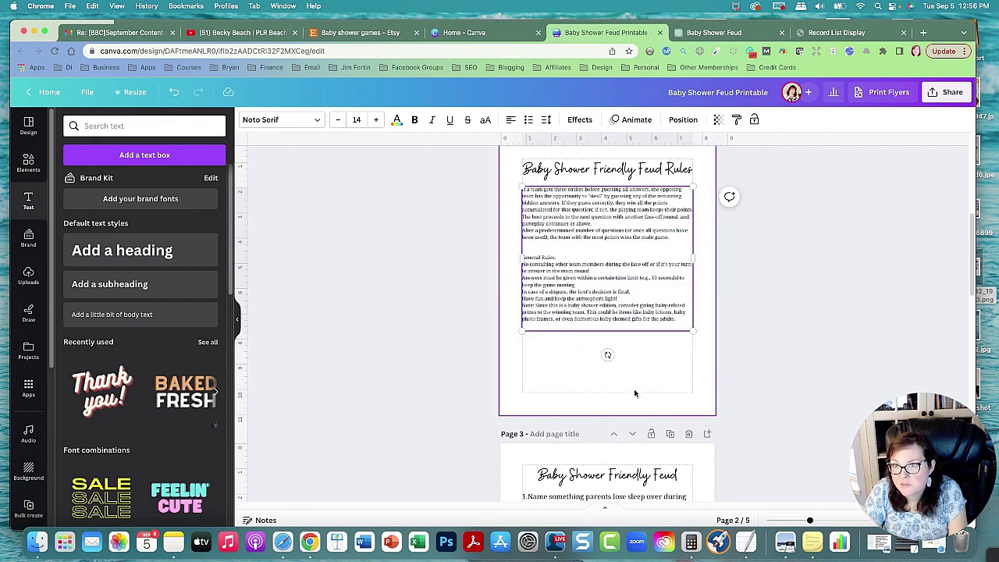
{"action": "key", "text": "BackSpace"}
{"action": "left_click_drag", "start_coordinate": [561, 250], "coordinate": [523, 248]}
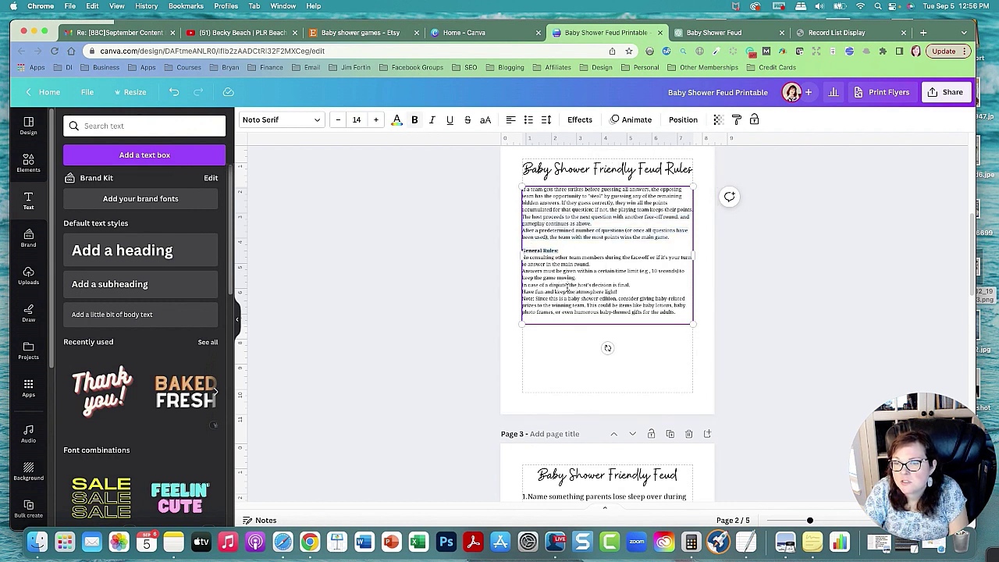
{"action": "left_click", "coordinate": [711, 34]}
{"action": "scroll", "coordinate": [706, 139], "scroll_direction": "down", "scroll_amount": 8}
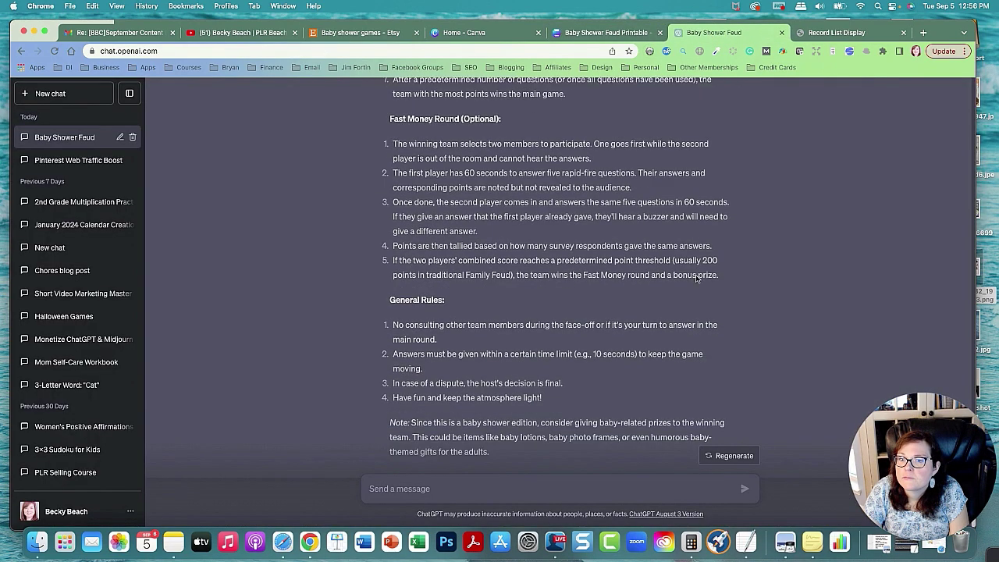
{"action": "left_click", "coordinate": [609, 33]}
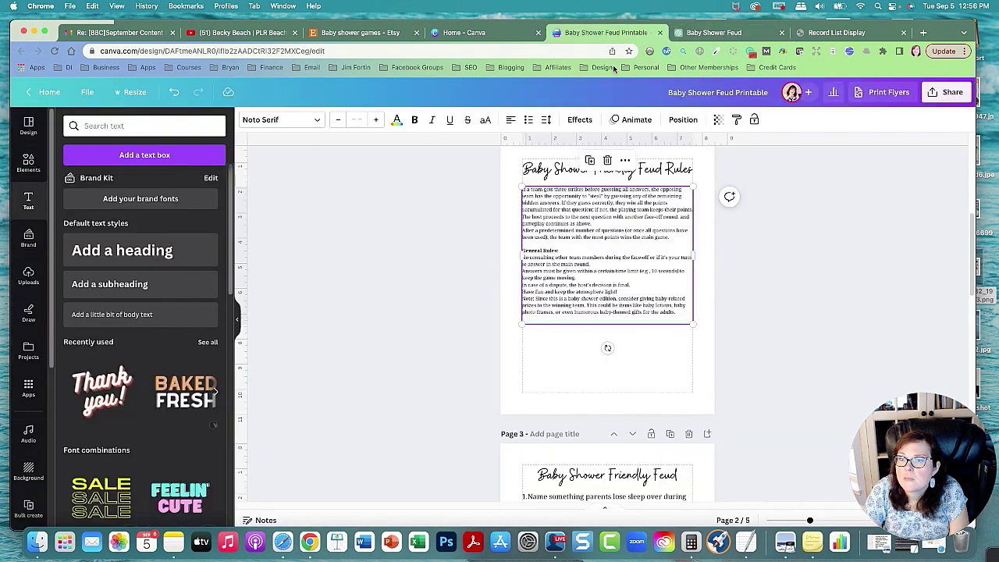
Number the General Rules lines, unbolding '1.No' and adding '2.' before Answers
{"action": "left_click", "coordinate": [525, 257]}
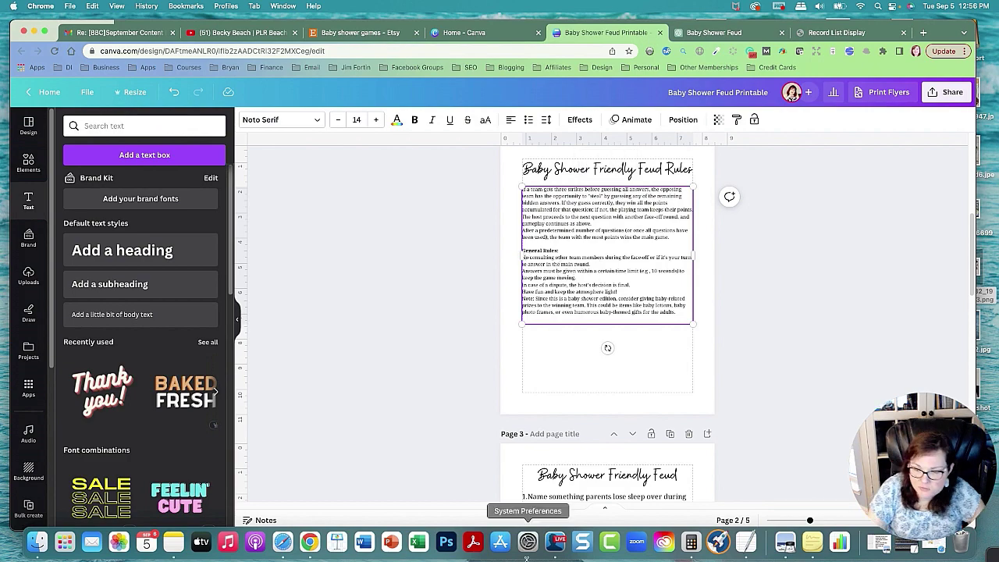
{"action": "left_click_drag", "start_coordinate": [810, 521], "coordinate": [826, 521]}
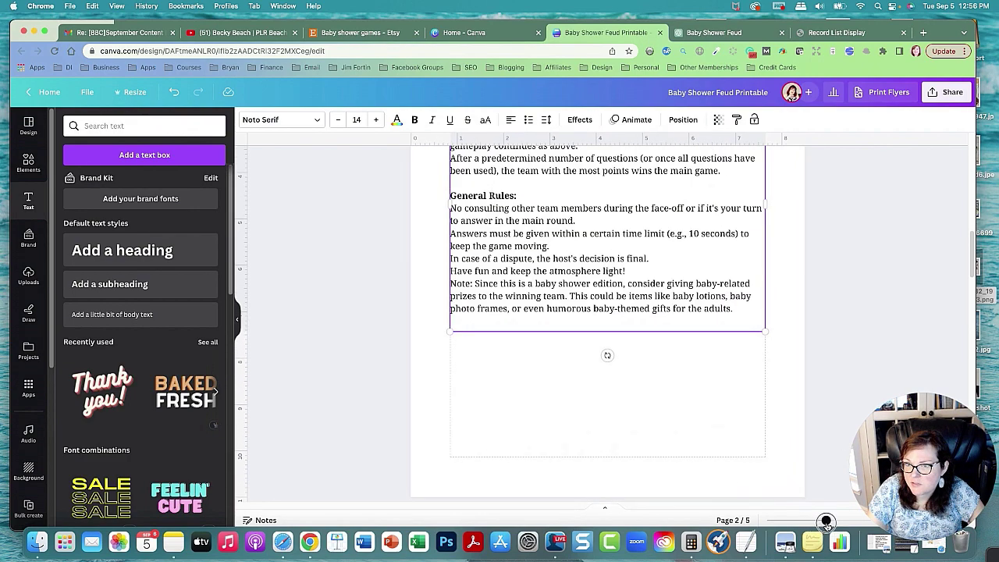
{"action": "scroll", "coordinate": [698, 411], "scroll_direction": "up", "scroll_amount": 3}
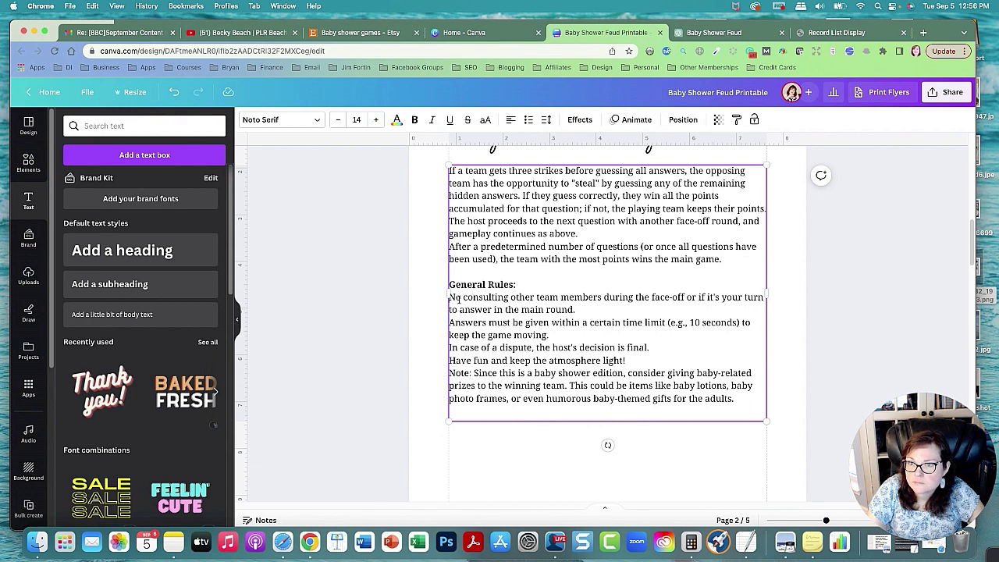
{"action": "key", "text": "super+shift+7"}
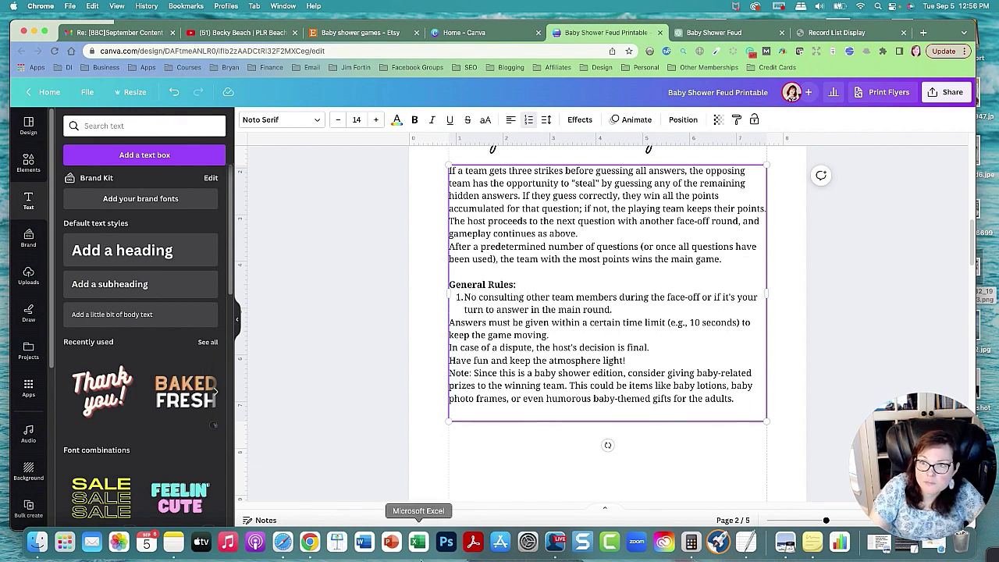
{"action": "key", "text": "super+z"}
{"action": "key", "text": "super+z"}
{"action": "key", "text": "super+z"}
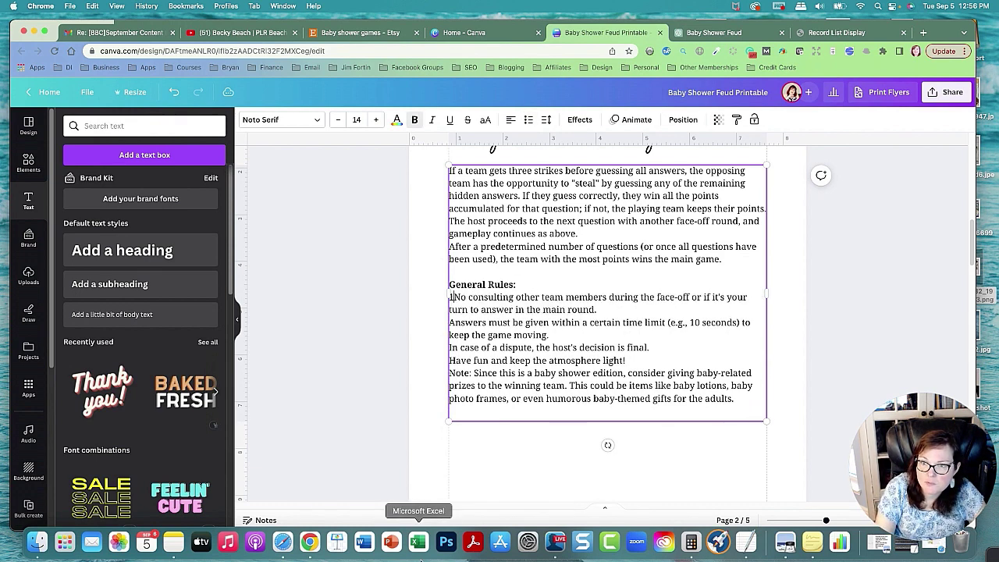
{"action": "key", "text": "super+shift+z"}
{"action": "key", "text": "super+z"}
{"action": "key", "text": "super+z"}
{"action": "key", "text": "super+shift+z"}
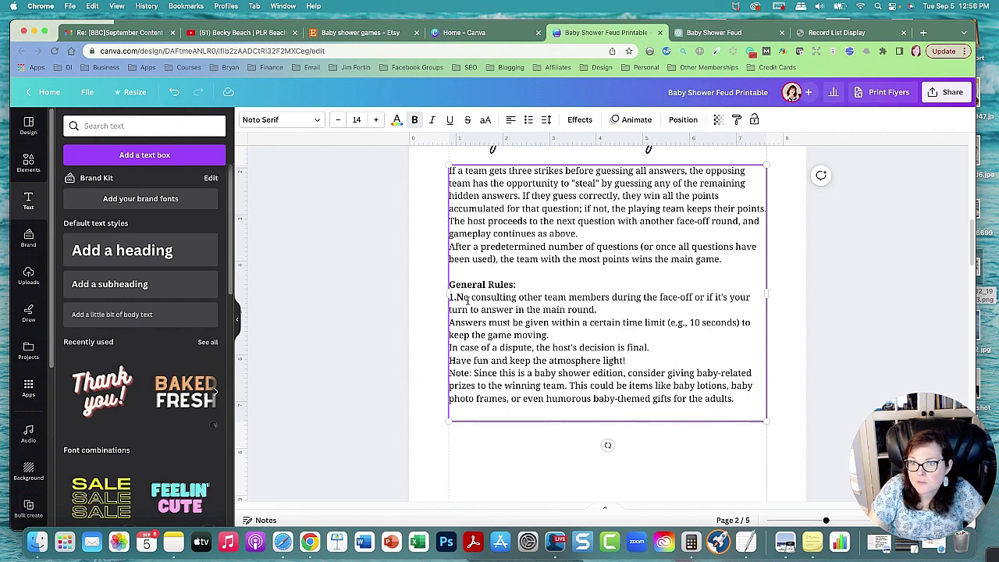
{"action": "left_click_drag", "start_coordinate": [451, 300], "coordinate": [449, 297]}
{"action": "left_click", "coordinate": [415, 120]}
{"action": "left_click", "coordinate": [476, 343]}
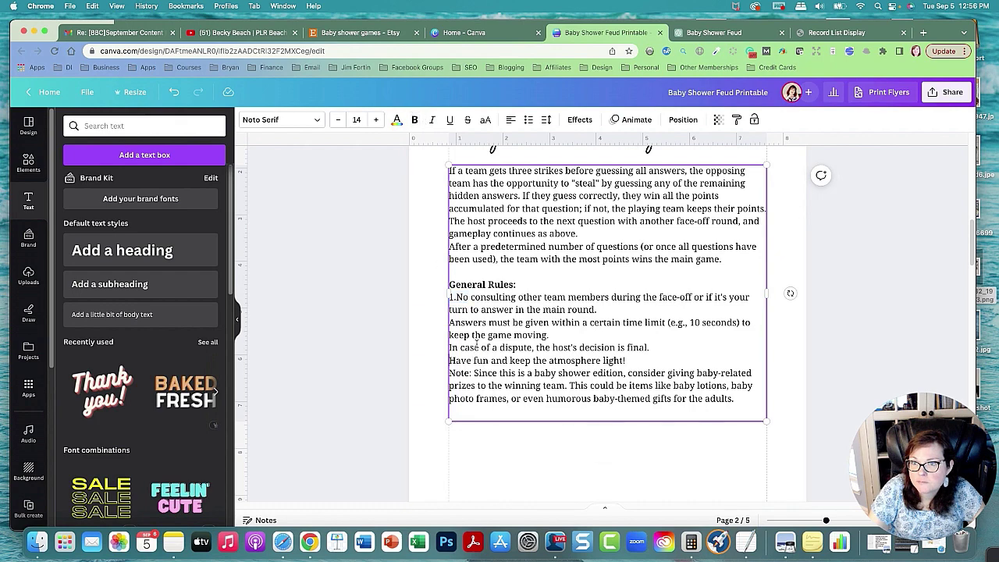
{"action": "left_click", "coordinate": [451, 322]}
{"action": "type", "text": "2."}
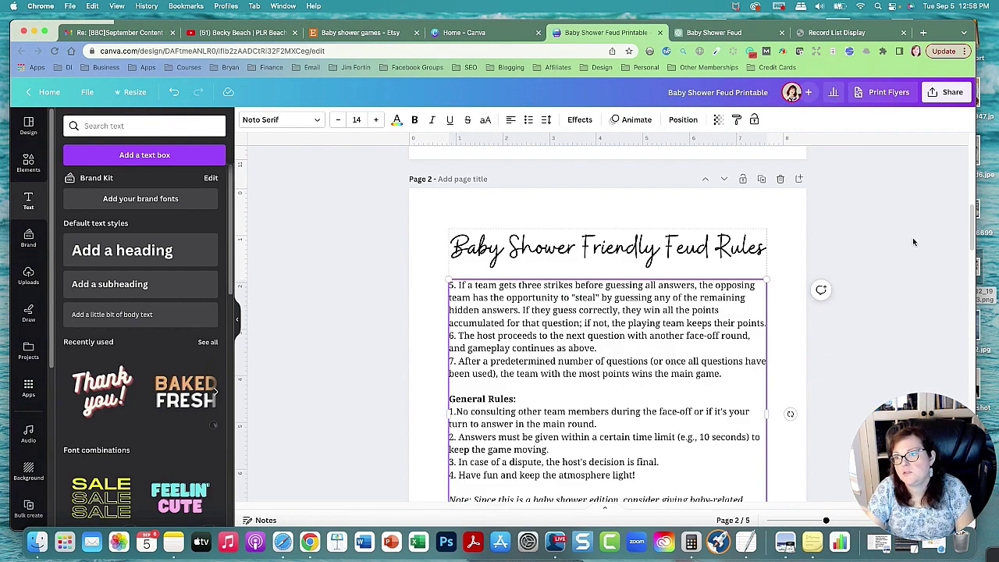
Select and copy the title and question list on page 3
{"action": "left_click", "coordinate": [911, 243]}
{"action": "scroll", "coordinate": [874, 257], "scroll_direction": "down", "scroll_amount": 5}
{"action": "scroll", "coordinate": [877, 276], "scroll_direction": "up", "scroll_amount": 2}
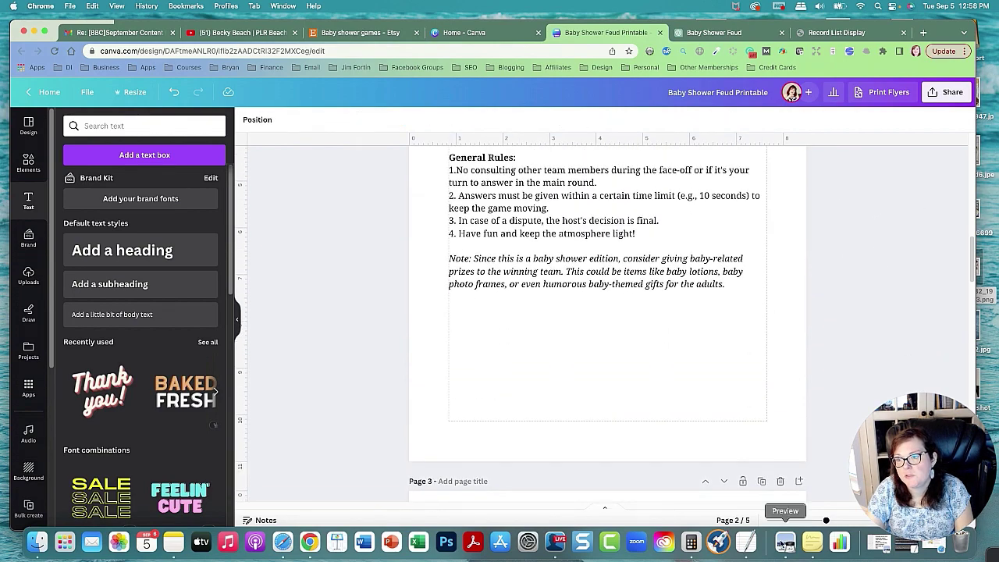
{"action": "mouse_move", "coordinate": [826, 520]}
{"action": "left_mouse_down"}
{"action": "mouse_move", "coordinate": [803, 519]}
{"action": "mouse_move", "coordinate": [814, 520]}
{"action": "left_mouse_up"}
{"action": "scroll", "coordinate": [823, 398], "scroll_direction": "down", "scroll_amount": 5}
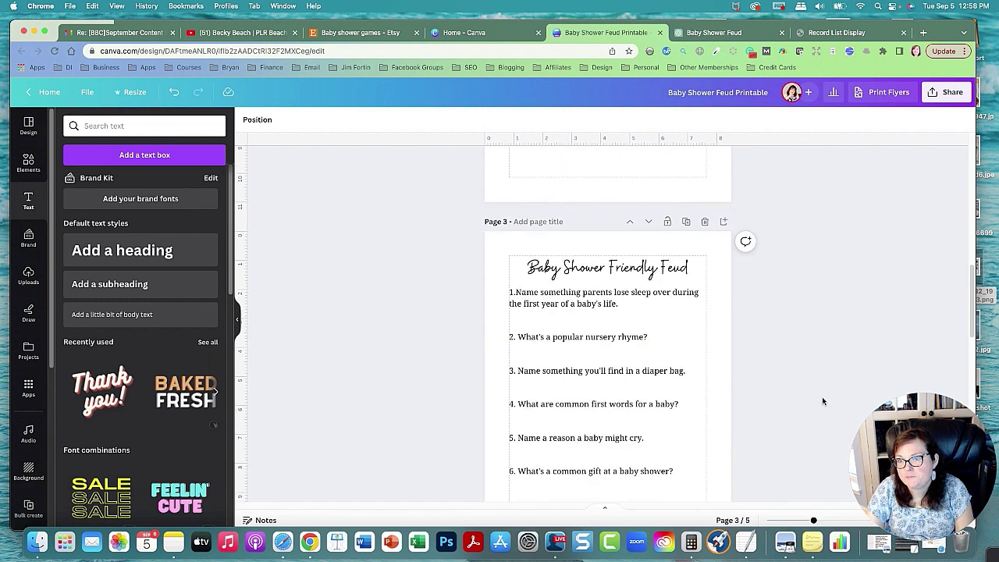
{"action": "scroll", "coordinate": [822, 398], "scroll_direction": "down", "scroll_amount": 15}
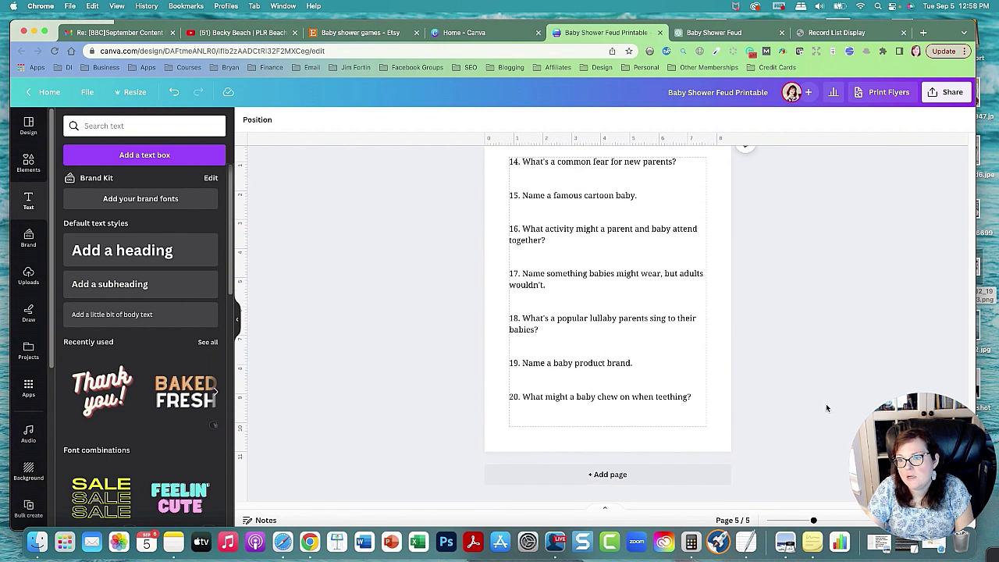
{"action": "scroll", "coordinate": [825, 401], "scroll_direction": "up", "scroll_amount": 13}
{"action": "left_click", "coordinate": [568, 401]}
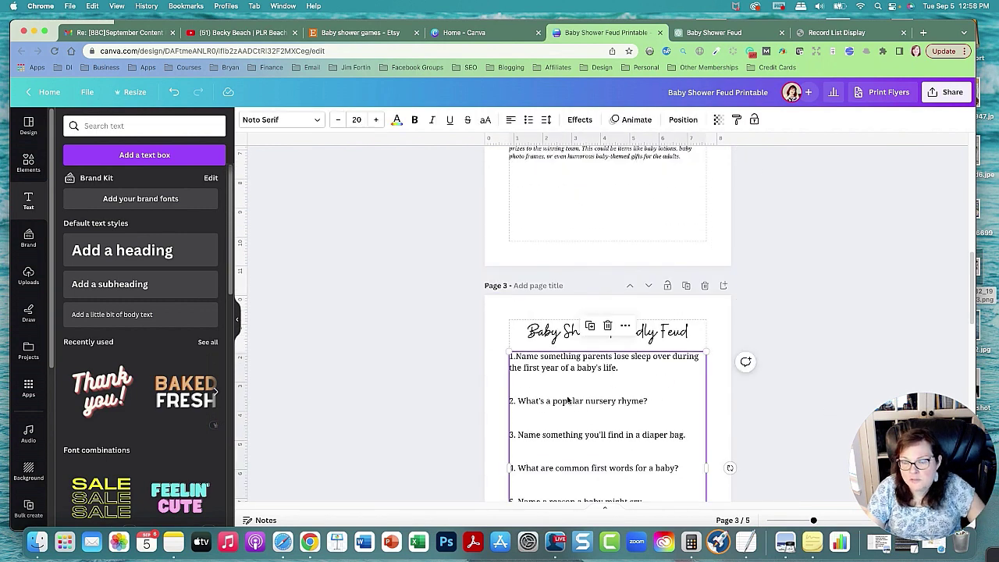
{"action": "left_click", "coordinate": [551, 344], "text": "shift"}
{"action": "right_click", "coordinate": [571, 290]}
{"action": "key", "text": "Escape"}
Add a sixth blank page and paste the title and questions onto it
{"action": "scroll", "coordinate": [697, 419], "scroll_direction": "down", "scroll_amount": 6}
{"action": "scroll", "coordinate": [697, 429], "scroll_direction": "down", "scroll_amount": 10}
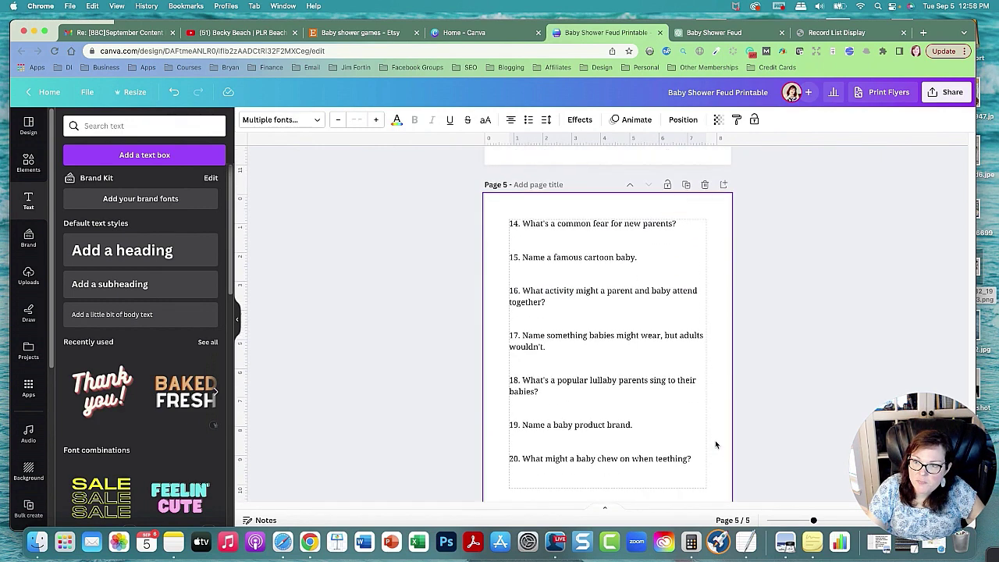
{"action": "left_click", "coordinate": [618, 475]}
{"action": "right_click", "coordinate": [598, 332]}
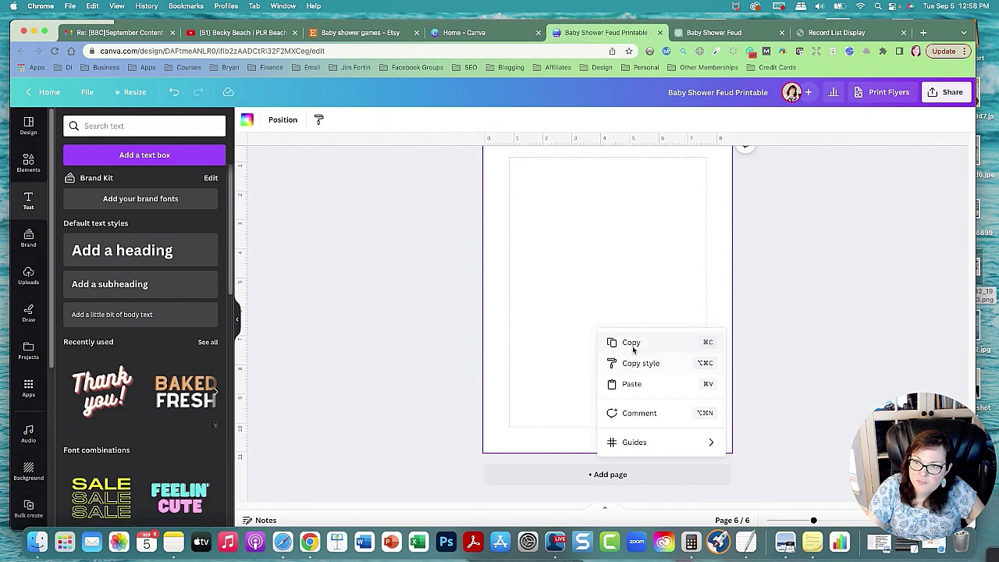
{"action": "left_click", "coordinate": [632, 384]}
In ChatGPT, select the 20-question response through 'Rubber toys: 5 points'
{"action": "left_click", "coordinate": [705, 35]}
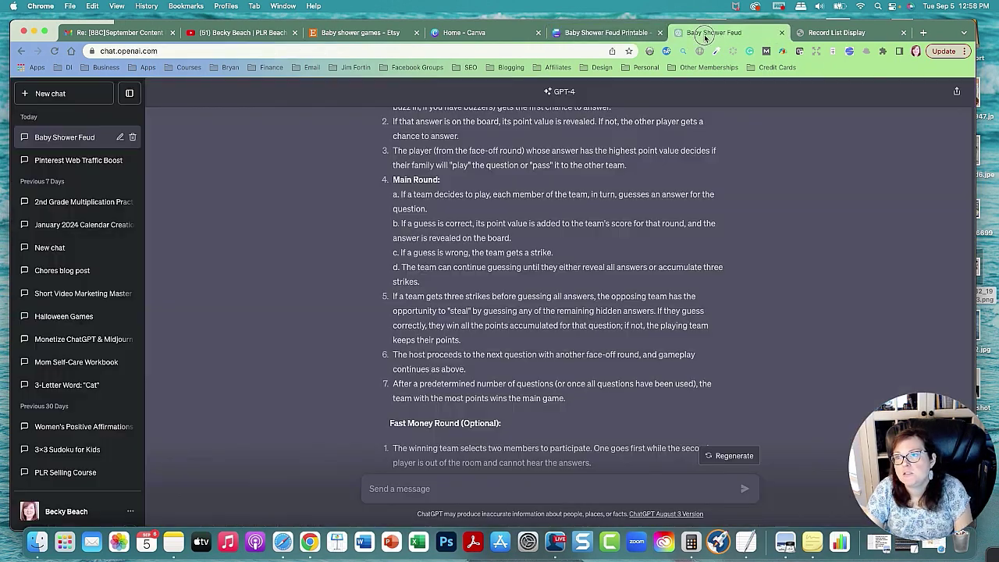
{"action": "scroll", "coordinate": [656, 284], "scroll_direction": "down", "scroll_amount": 8}
{"action": "scroll", "coordinate": [655, 283], "scroll_direction": "up", "scroll_amount": 15}
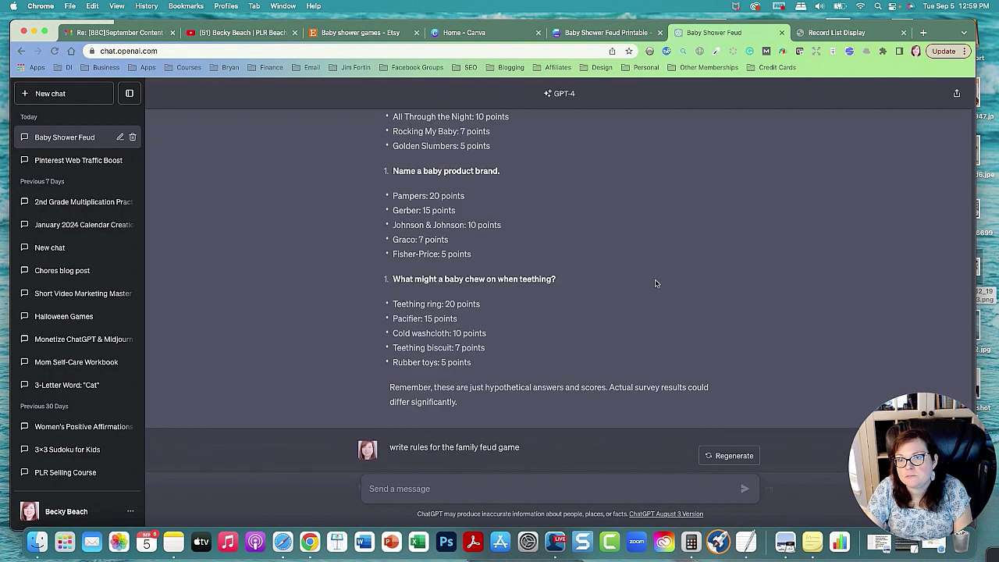
{"action": "scroll", "coordinate": [656, 284], "scroll_direction": "up", "scroll_amount": 2}
{"action": "scroll", "coordinate": [656, 289], "scroll_direction": "down", "scroll_amount": 3}
{"action": "scroll", "coordinate": [649, 299], "scroll_direction": "up", "scroll_amount": 8}
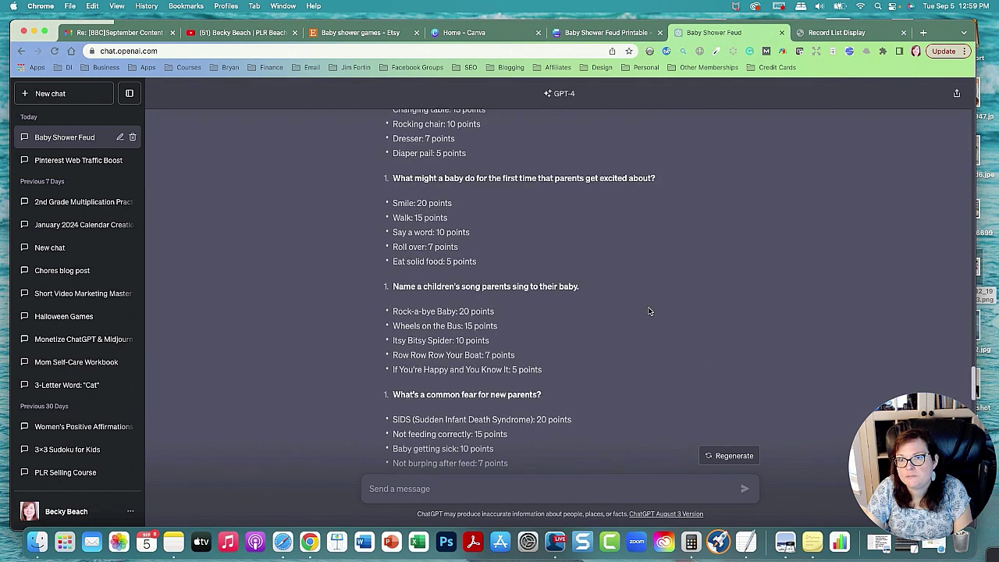
{"action": "scroll", "coordinate": [648, 312], "scroll_direction": "up", "scroll_amount": 15}
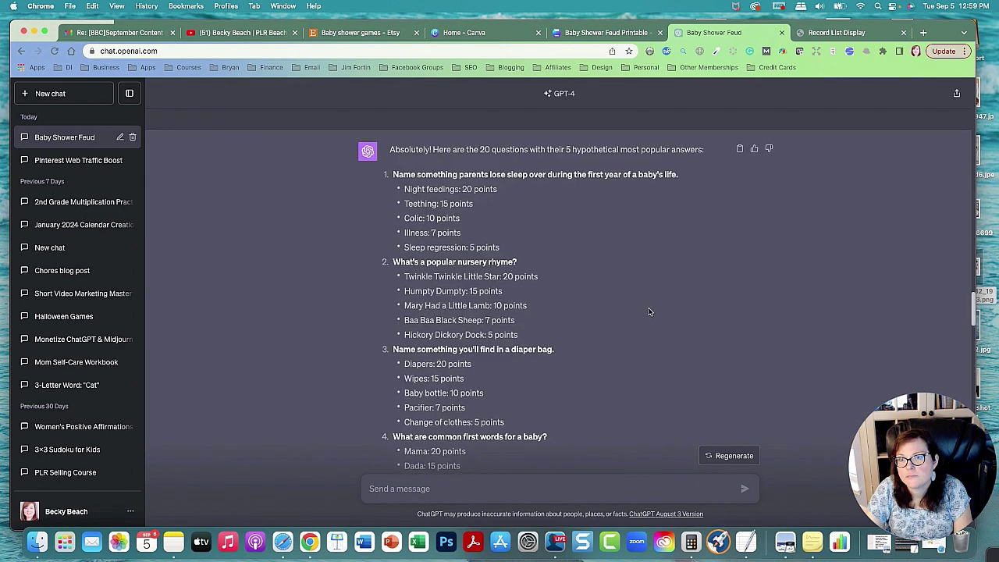
{"action": "scroll", "coordinate": [648, 312], "scroll_direction": "up", "scroll_amount": 1}
{"action": "left_click_drag", "start_coordinate": [393, 193], "coordinate": [500, 317]}
{"action": "scroll", "coordinate": [495, 263], "scroll_direction": "down", "scroll_amount": 15}
{"action": "scroll", "coordinate": [495, 263], "scroll_direction": "down", "scroll_amount": 15}
{"action": "scroll", "coordinate": [497, 266], "scroll_direction": "down", "scroll_amount": 10}
{"action": "scroll", "coordinate": [511, 221], "scroll_direction": "up", "scroll_amount": 4}
Copy the selected questions and answers and return to the Canva design
{"action": "right_click", "coordinate": [418, 255]}
{"action": "left_click", "coordinate": [434, 279]}
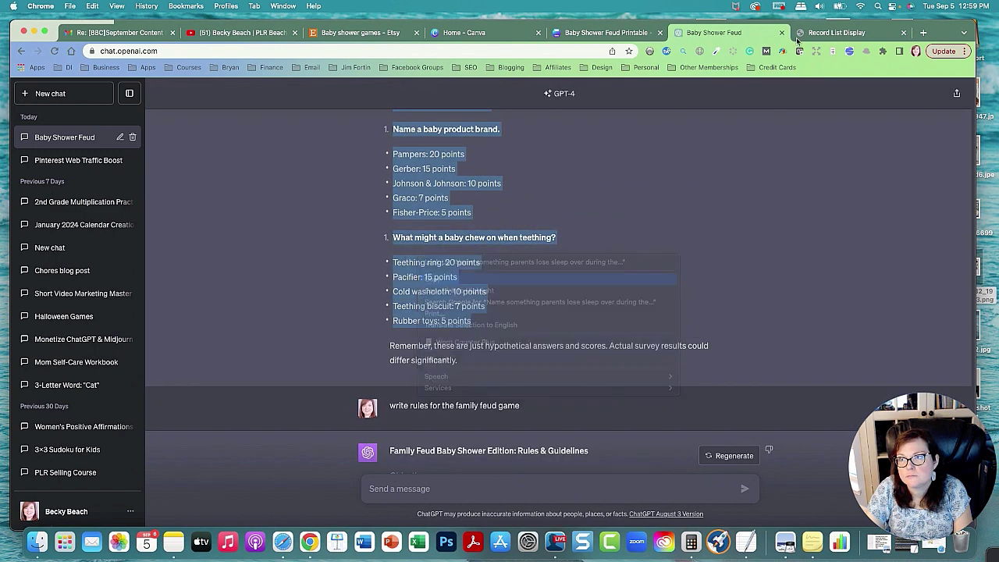
{"action": "left_click", "coordinate": [605, 32]}
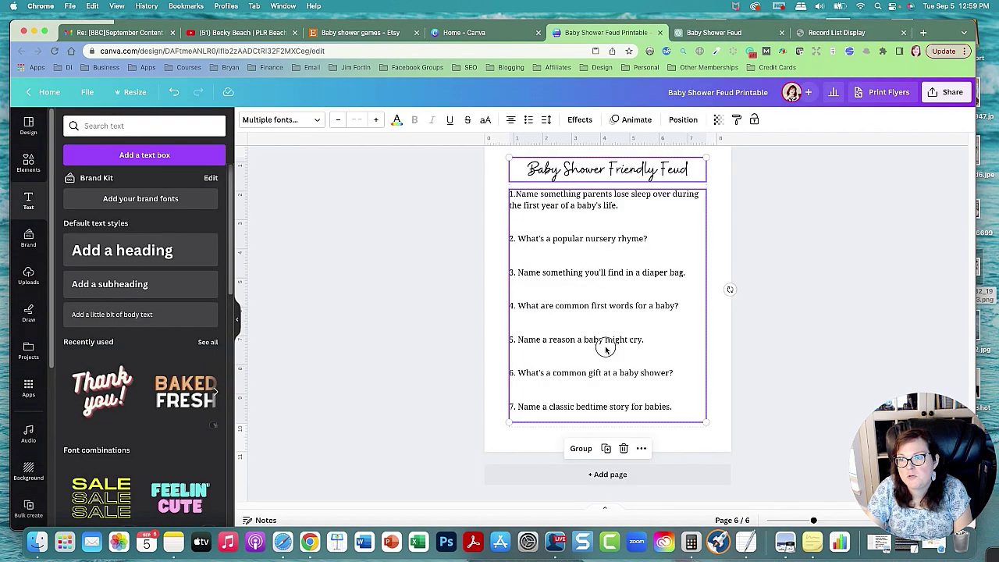
Replace the page's question list text with the copied point-scored answer list
{"action": "left_click_drag", "start_coordinate": [679, 410], "coordinate": [679, 409]}
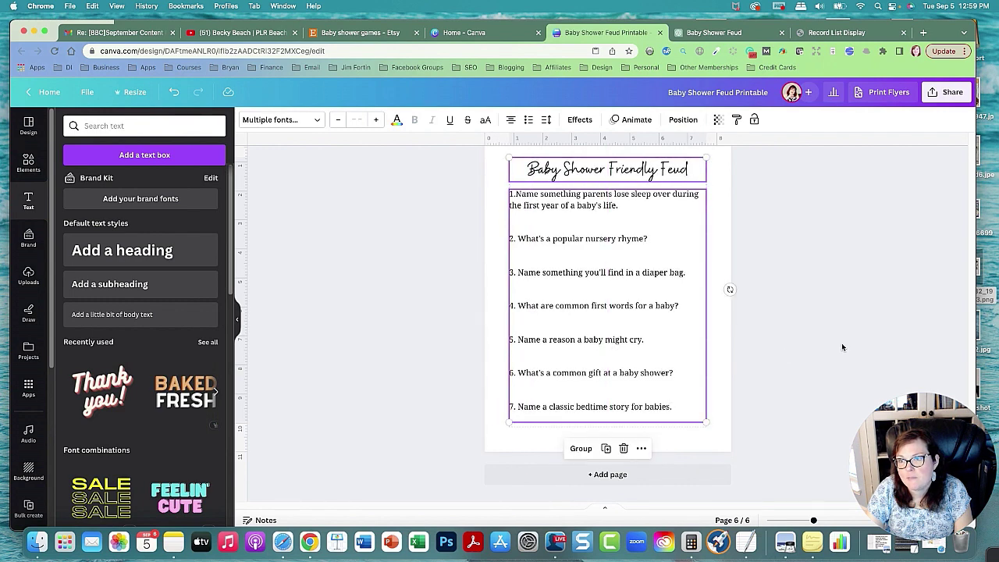
{"action": "double_click", "coordinate": [616, 335]}
{"action": "left_click_drag", "start_coordinate": [617, 335], "coordinate": [656, 367]}
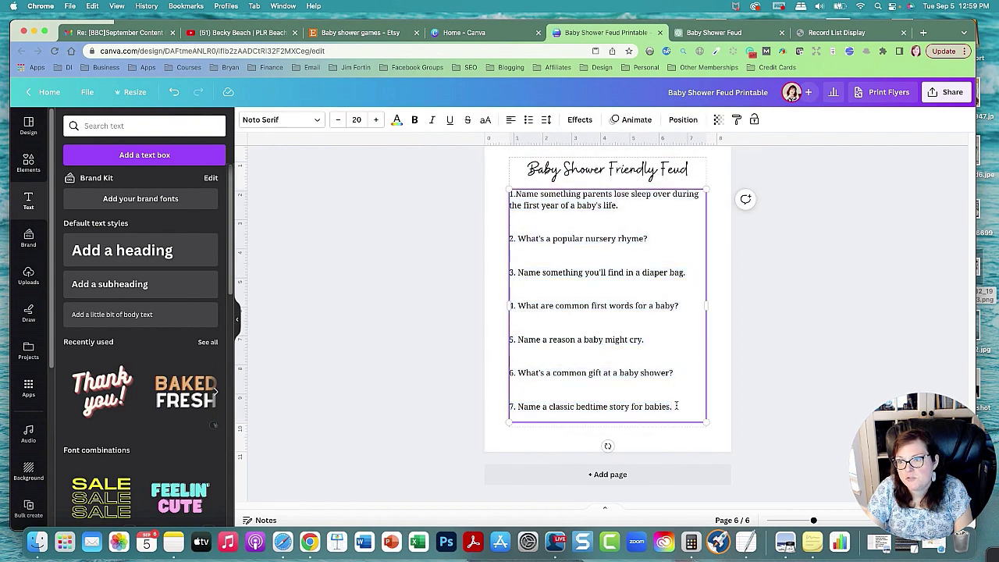
{"action": "left_click_drag", "start_coordinate": [676, 409], "coordinate": [509, 194]}
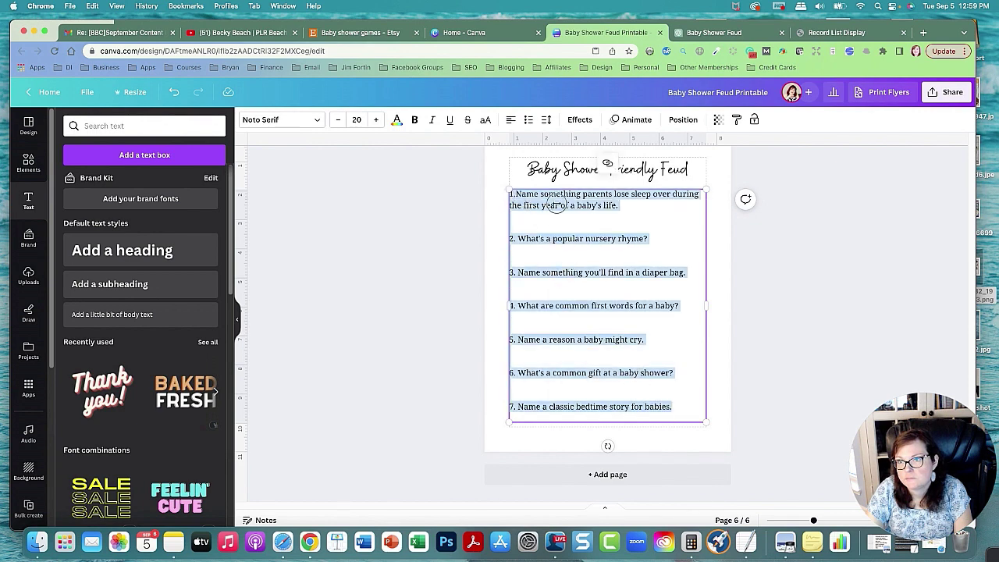
{"action": "right_click", "coordinate": [554, 205]}
{"action": "left_click", "coordinate": [574, 294]}
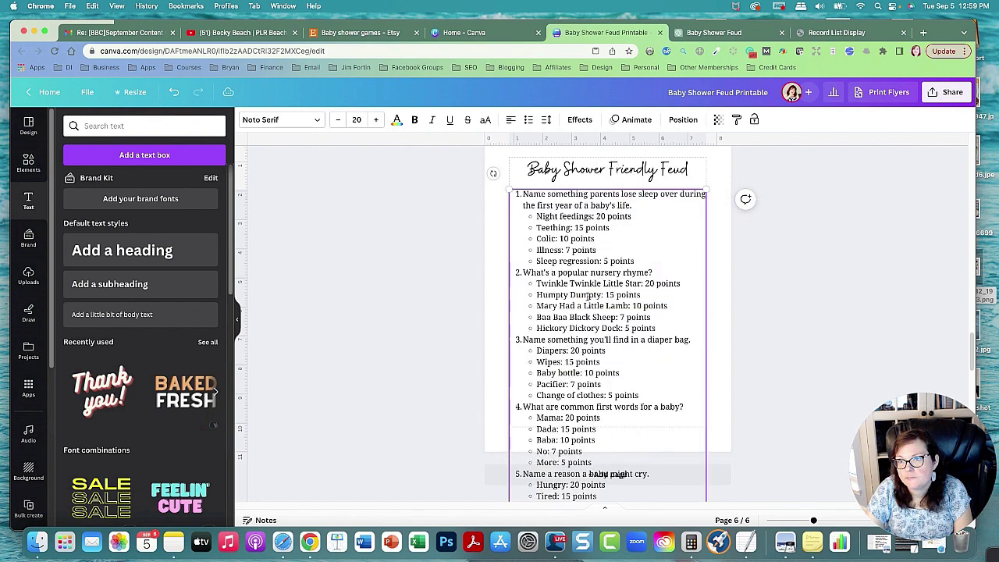
Apply and then remove list numbering so the answers read as plain lines
{"action": "scroll", "coordinate": [751, 300], "scroll_direction": "down", "scroll_amount": 2}
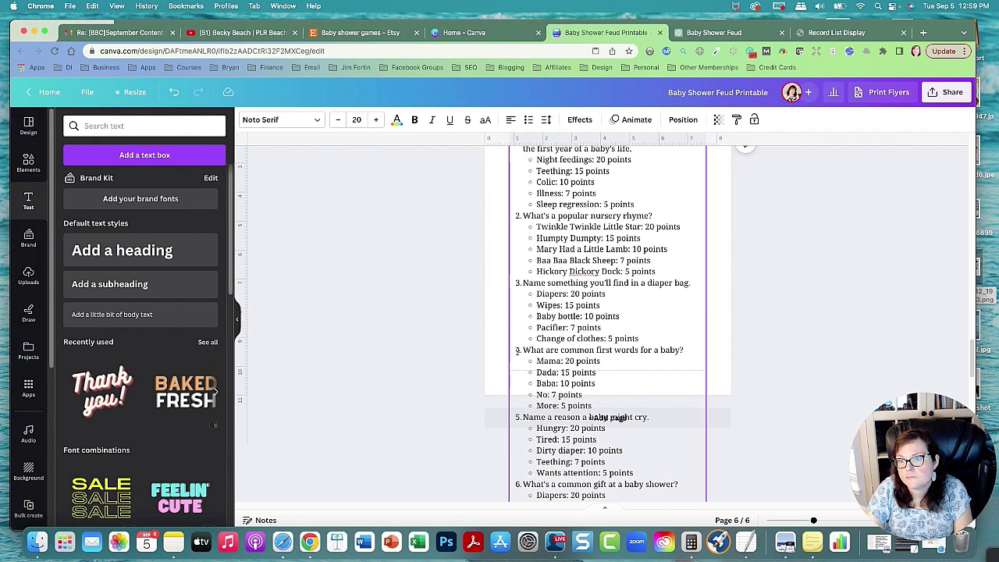
{"action": "scroll", "coordinate": [564, 352], "scroll_direction": "up", "scroll_amount": 5}
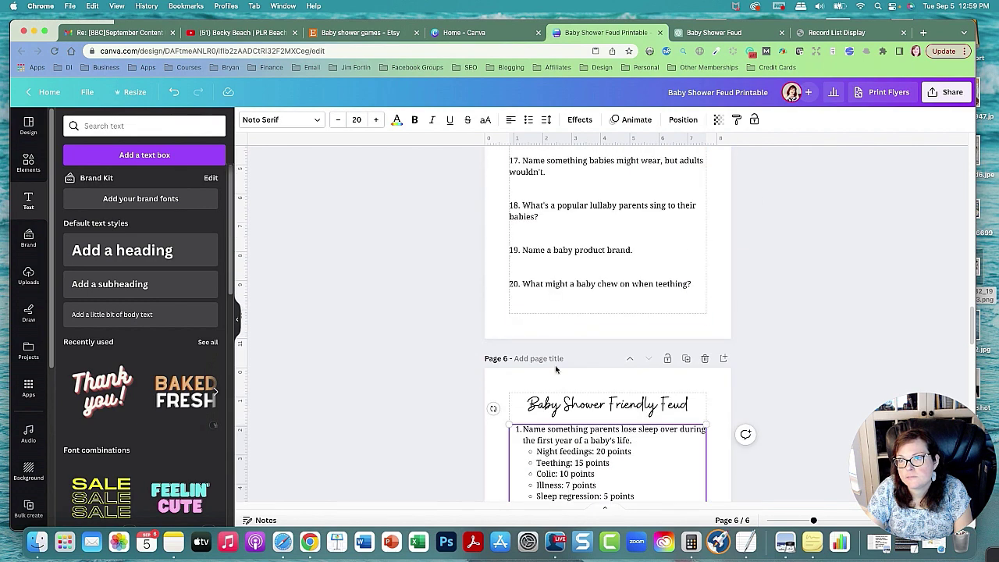
{"action": "scroll", "coordinate": [554, 341], "scroll_direction": "down", "scroll_amount": 2}
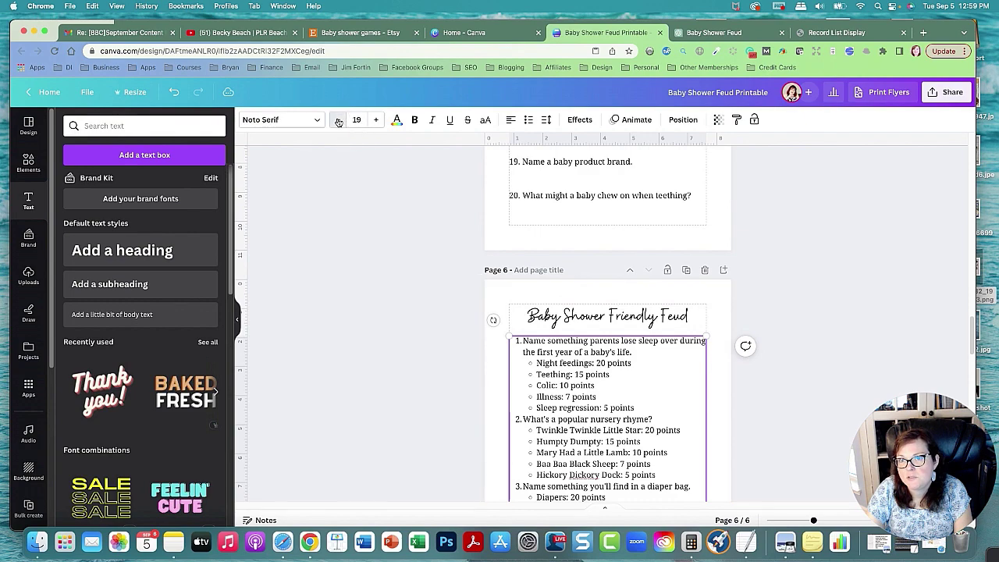
{"action": "scroll", "coordinate": [374, 300], "scroll_direction": "down", "scroll_amount": 4}
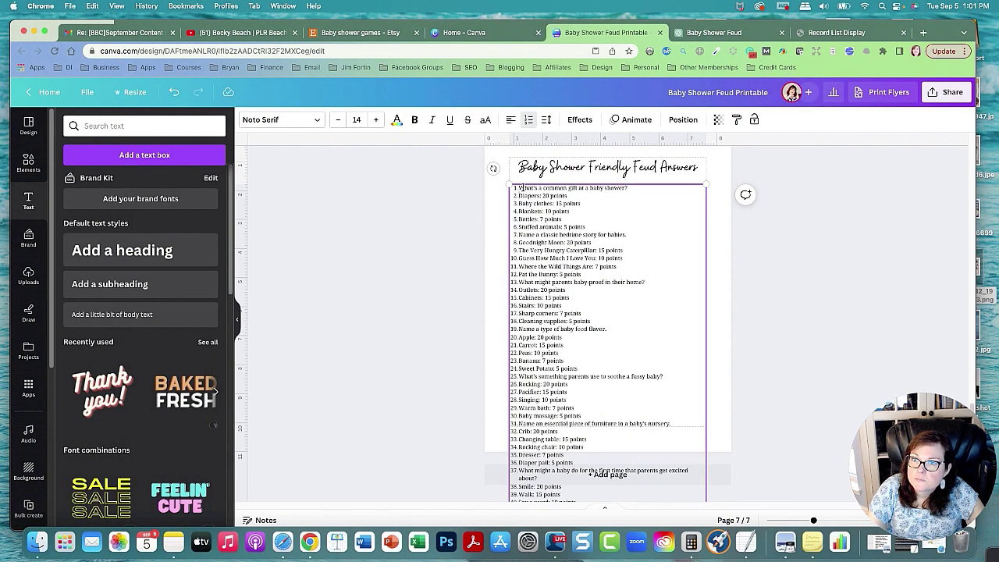
{"action": "left_click", "coordinate": [529, 119]}
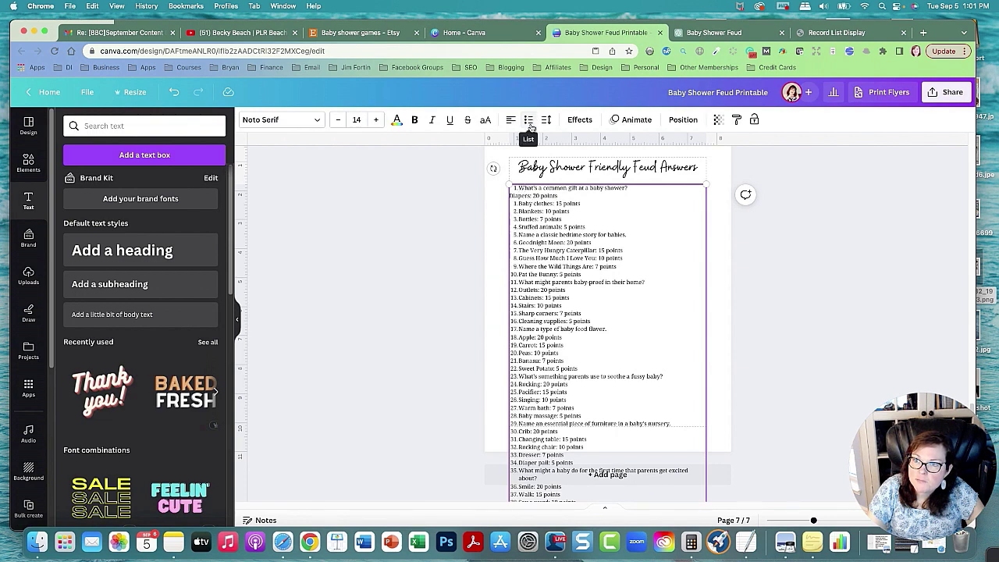
{"action": "scroll", "coordinate": [578, 358], "scroll_direction": "down", "scroll_amount": 6}
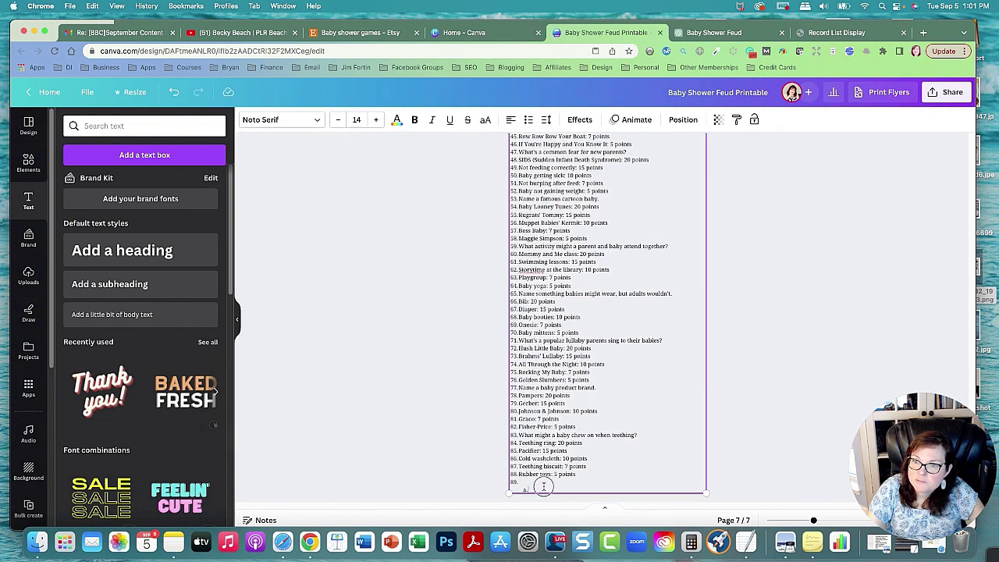
{"action": "left_click_drag", "start_coordinate": [537, 478], "coordinate": [506, 164]}
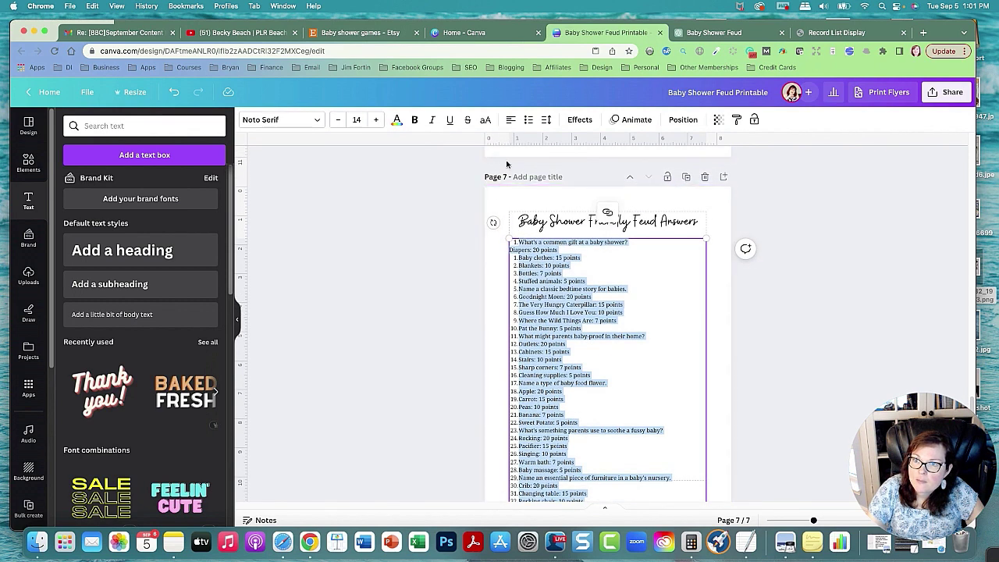
{"action": "left_click", "coordinate": [528, 120]}
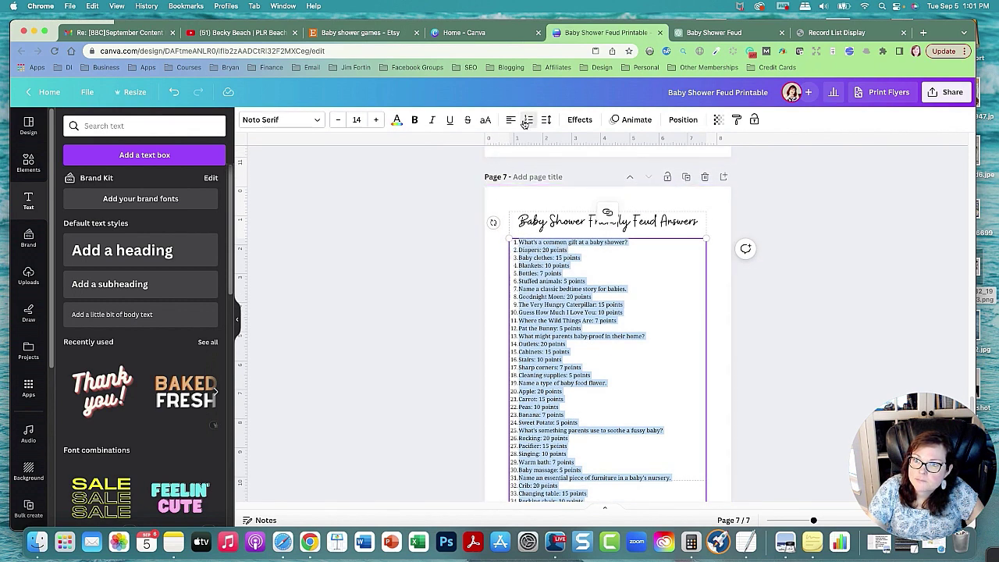
{"action": "left_click", "coordinate": [526, 123]}
{"action": "left_click", "coordinate": [557, 300]}
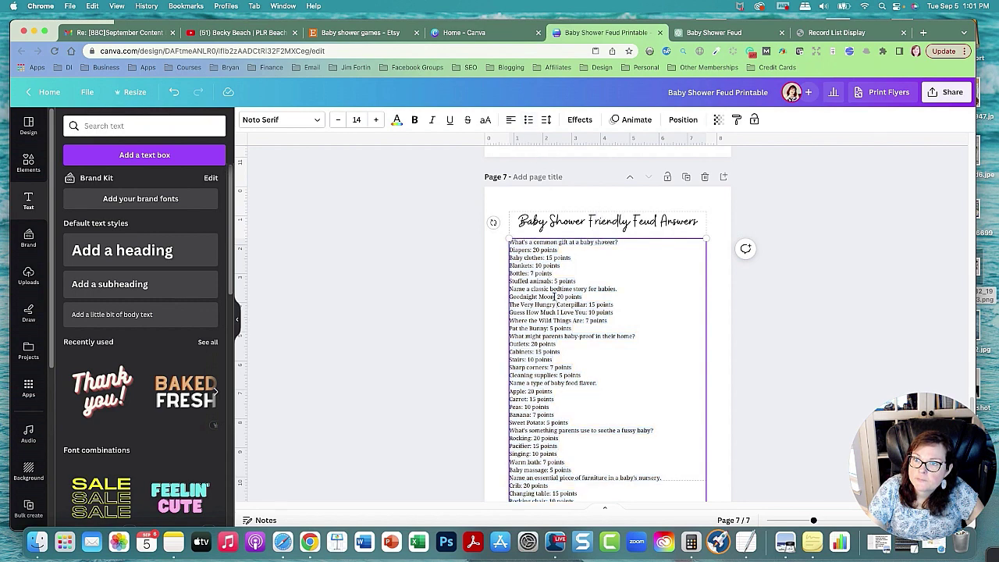
Zoom in and bullet the Diapers and Baby clothes answer lines
{"action": "scroll", "coordinate": [555, 299], "scroll_direction": "up", "scroll_amount": 2}
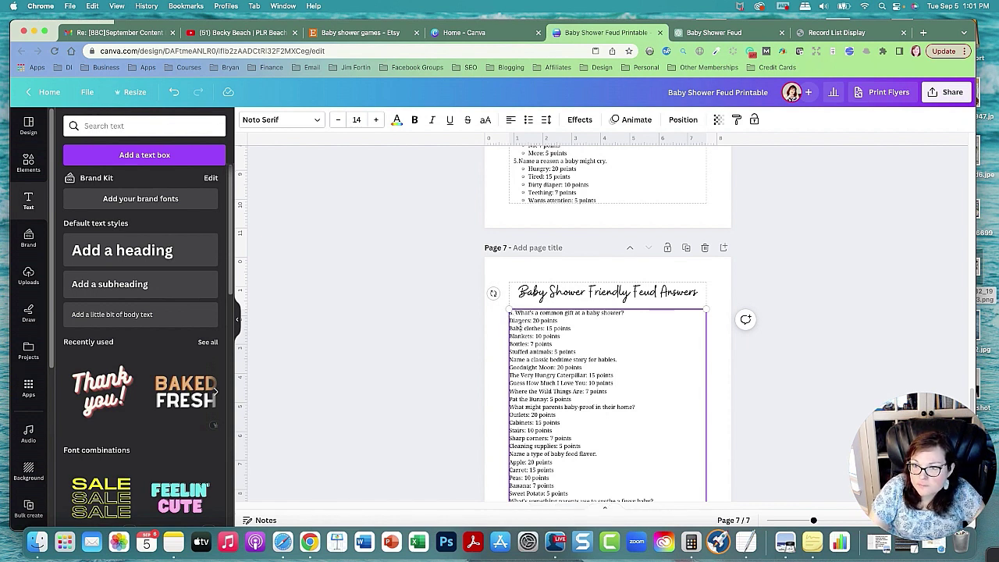
{"action": "left_click", "coordinate": [517, 323]}
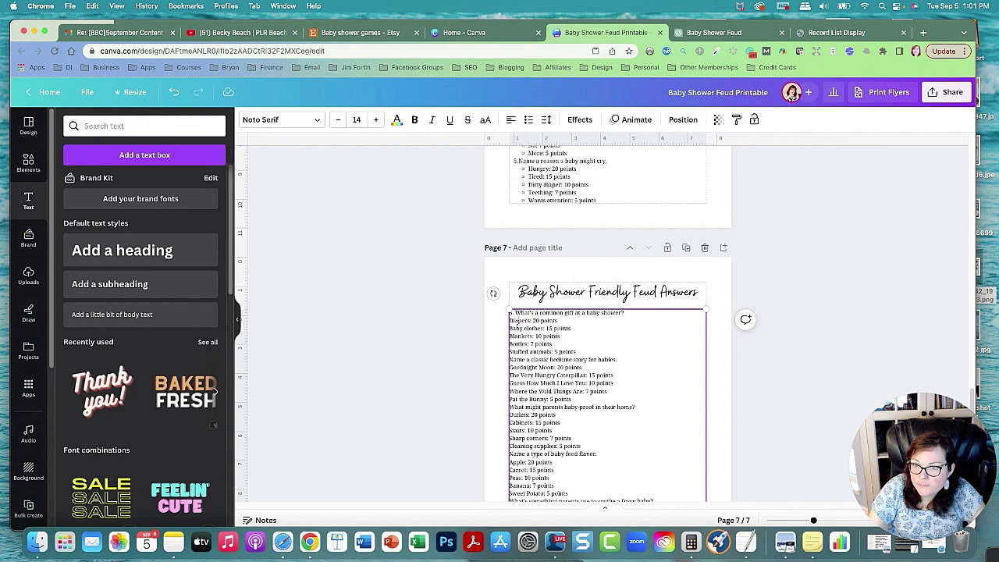
{"action": "left_click_drag", "start_coordinate": [814, 520], "coordinate": [823, 520]}
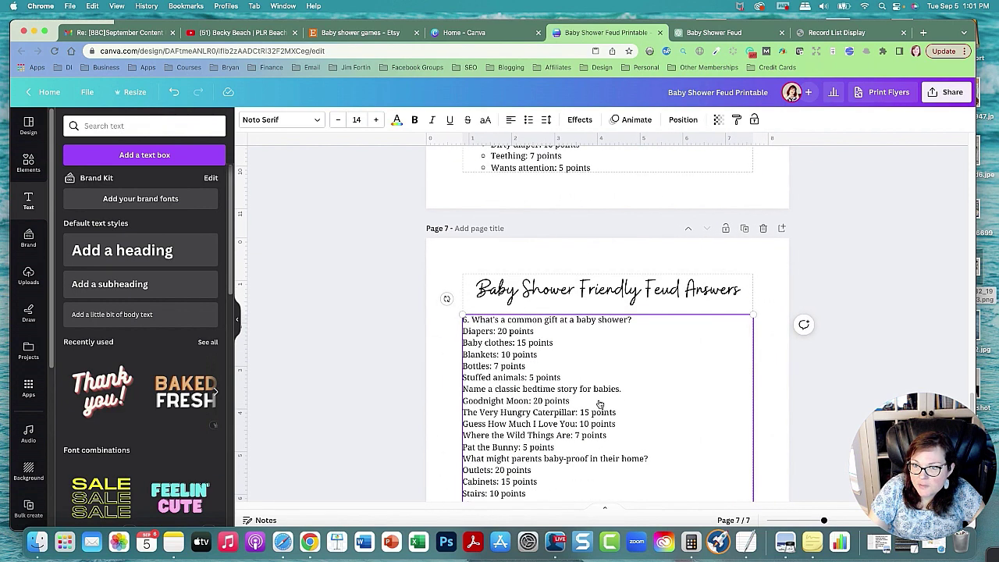
{"action": "double_click", "coordinate": [477, 331]}
{"action": "key", "text": "super+shift+8"}
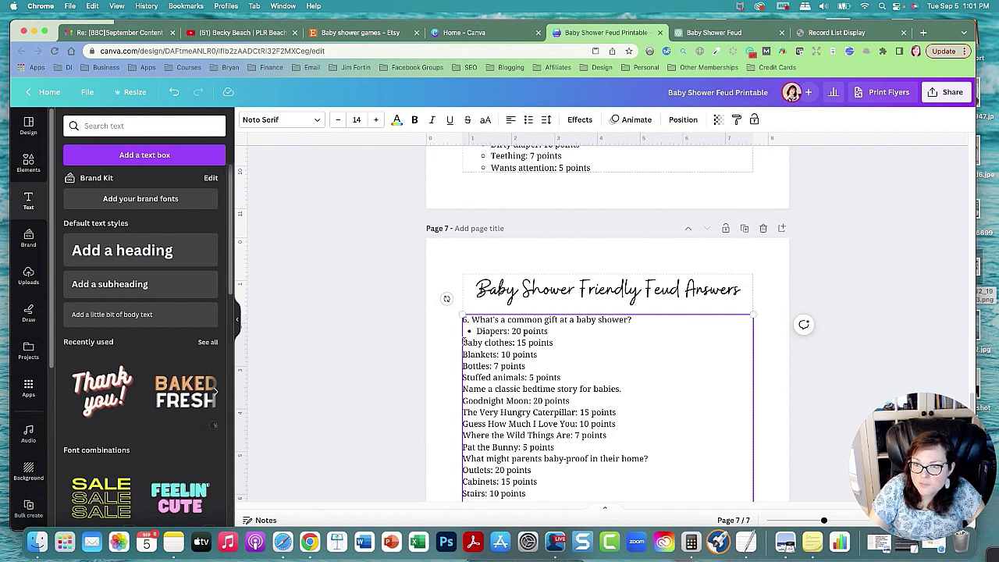
{"action": "left_click", "coordinate": [464, 342]}
{"action": "key", "text": "super+shift+8"}
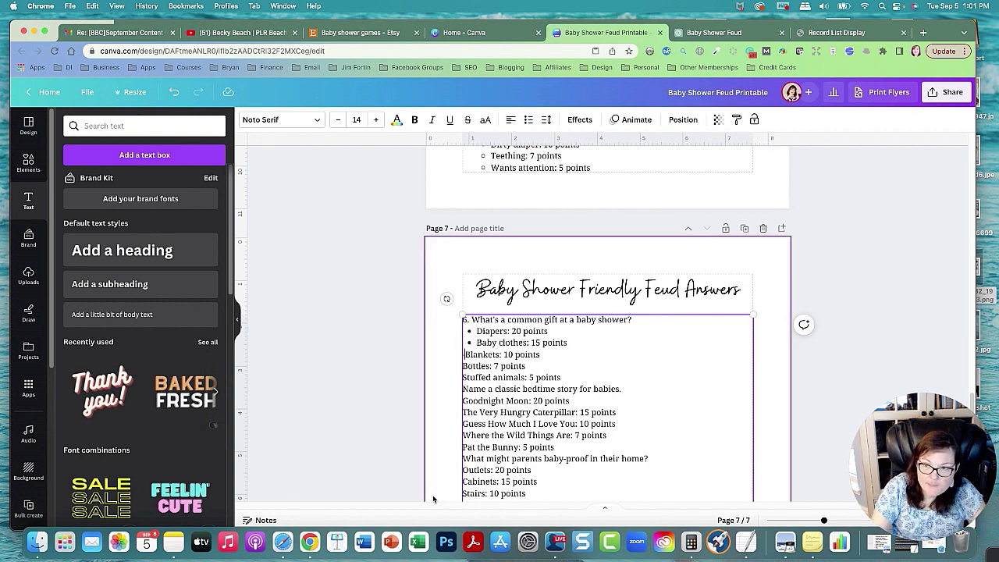
Bullet the Blankets, Bottles and Stuffed animals lines, and prefix the bedtime-story question with '7.'
{"action": "key", "text": "super+shift+8"}
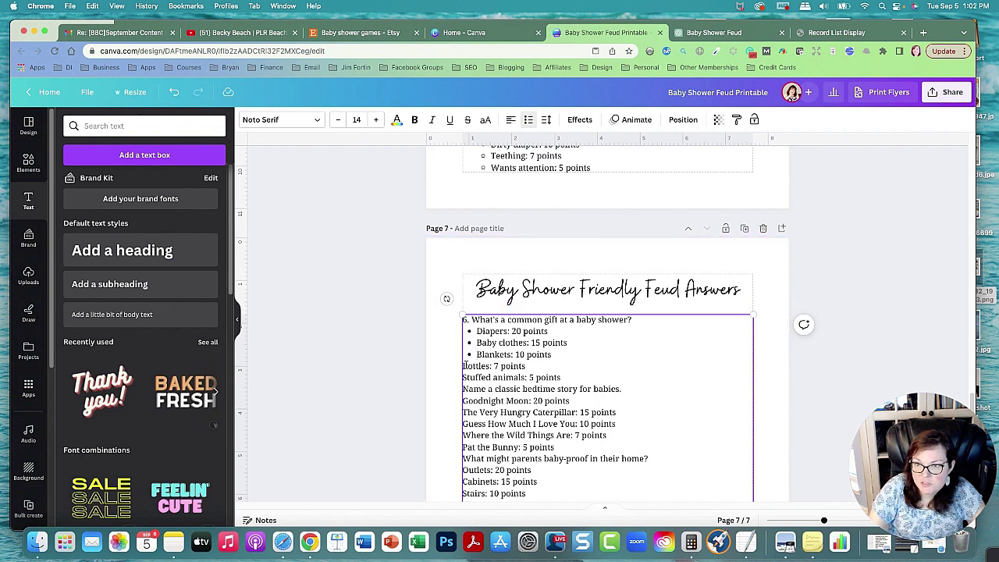
{"action": "key", "text": "super+shift+8"}
{"action": "left_click", "coordinate": [466, 378]}
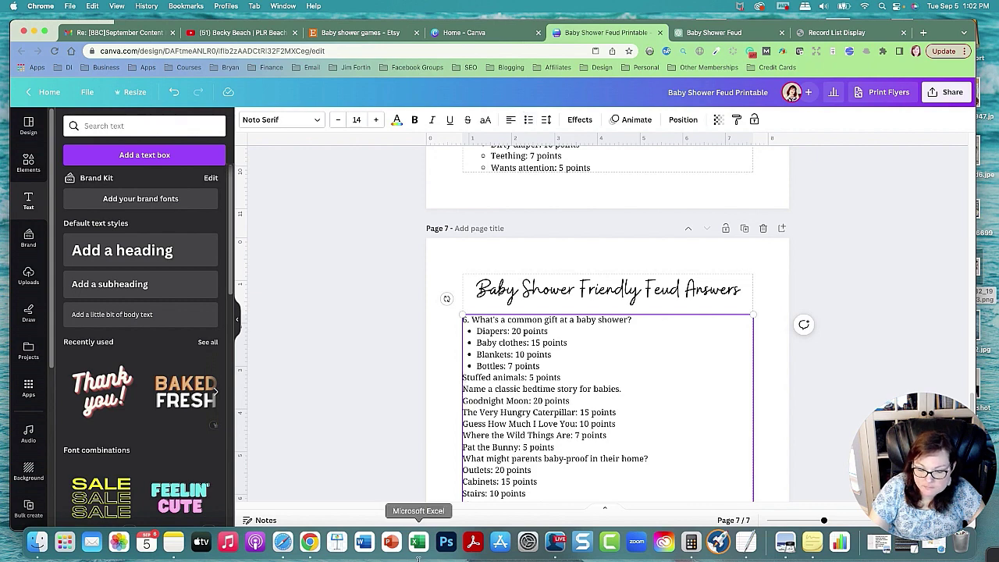
{"action": "key", "text": "super+shift+8"}
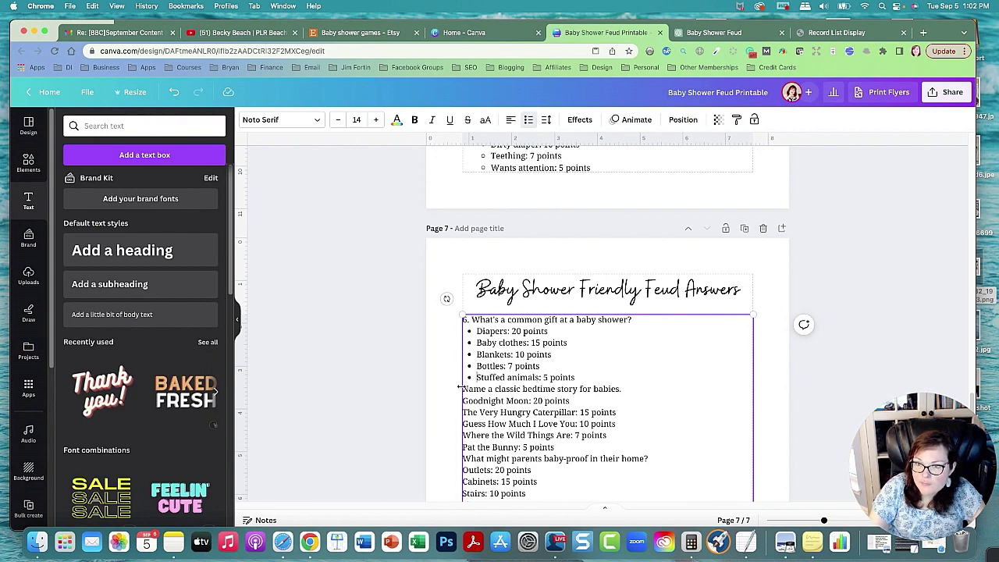
{"action": "left_click", "coordinate": [463, 390]}
{"action": "type", "text": "7."}
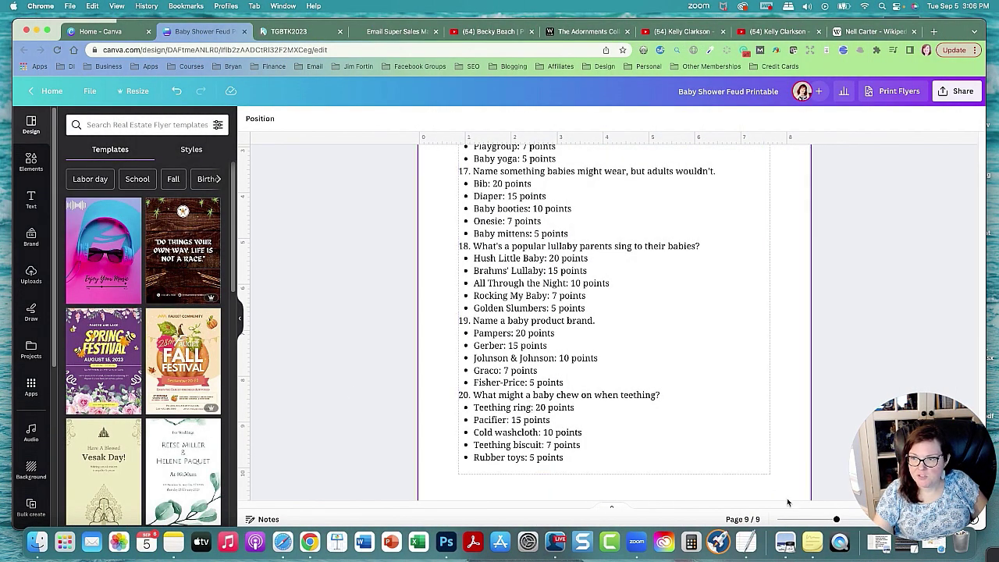
Zoom out to page 3 and search Elements graphics for 'baby shower'
{"action": "left_click_drag", "start_coordinate": [835, 521], "coordinate": [827, 521]}
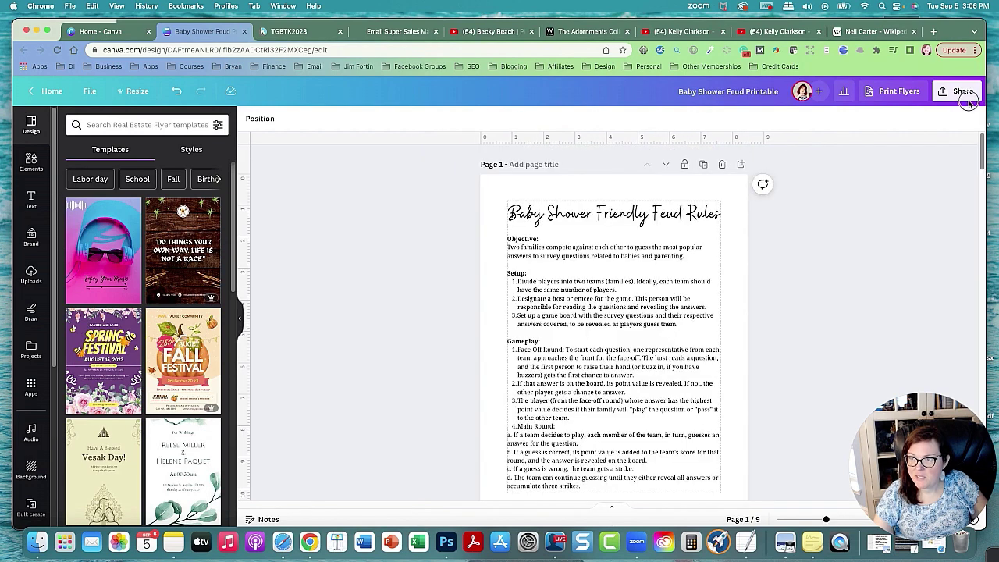
{"action": "scroll", "coordinate": [820, 229], "scroll_direction": "down", "scroll_amount": 12}
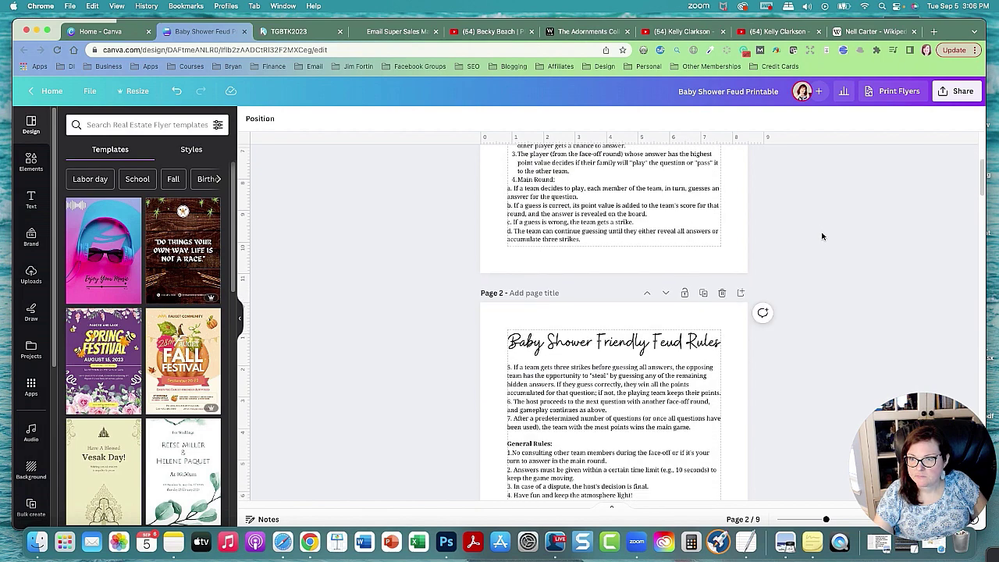
{"action": "scroll", "coordinate": [825, 237], "scroll_direction": "down", "scroll_amount": 3}
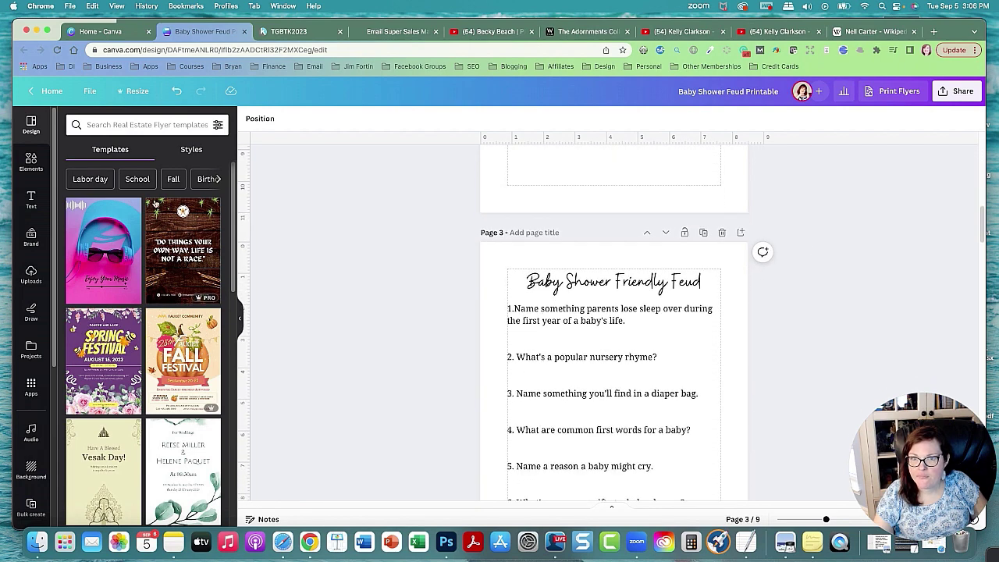
{"action": "left_click", "coordinate": [32, 162]}
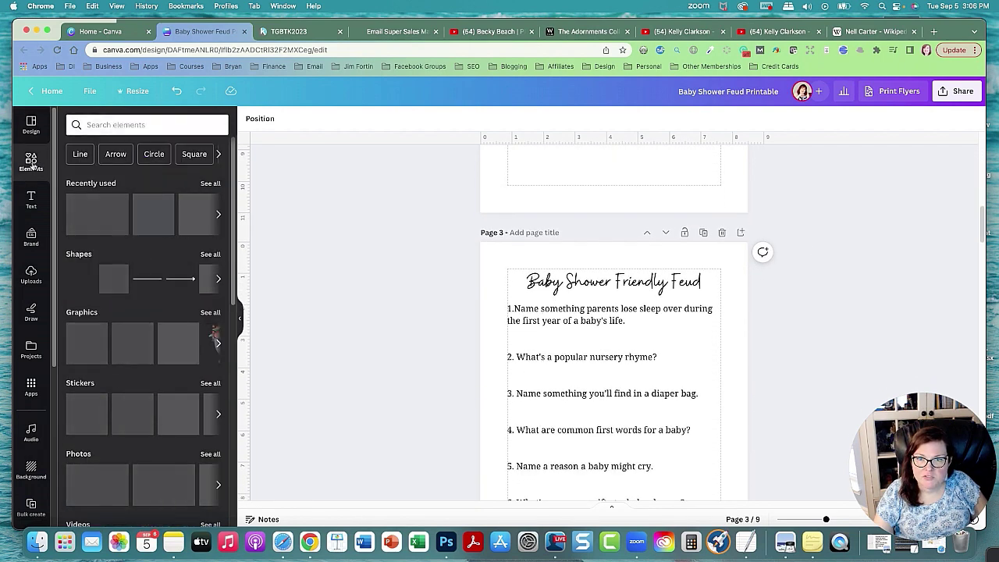
{"action": "left_click", "coordinate": [210, 313]}
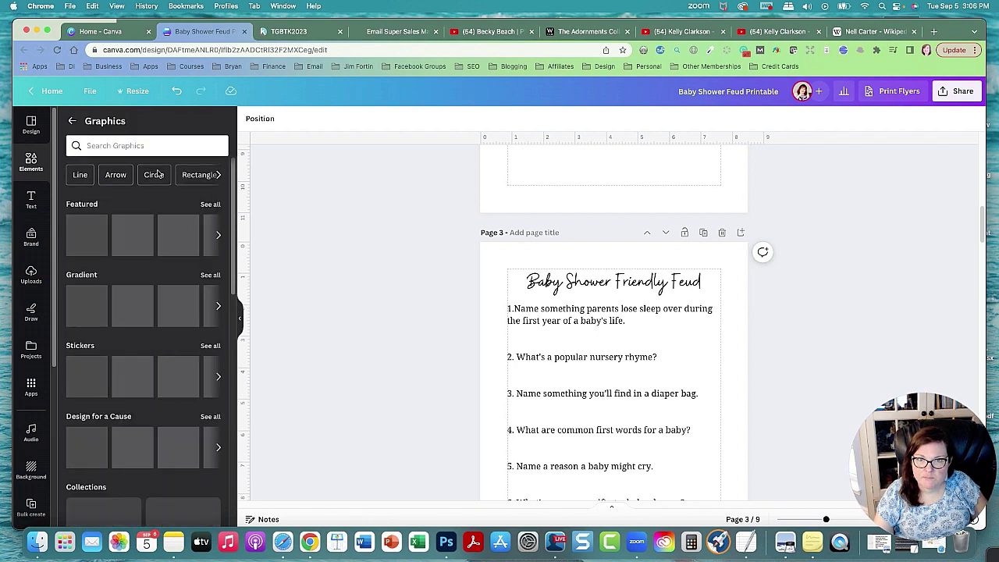
{"action": "left_click", "coordinate": [143, 146]}
{"action": "type", "text": ";"}
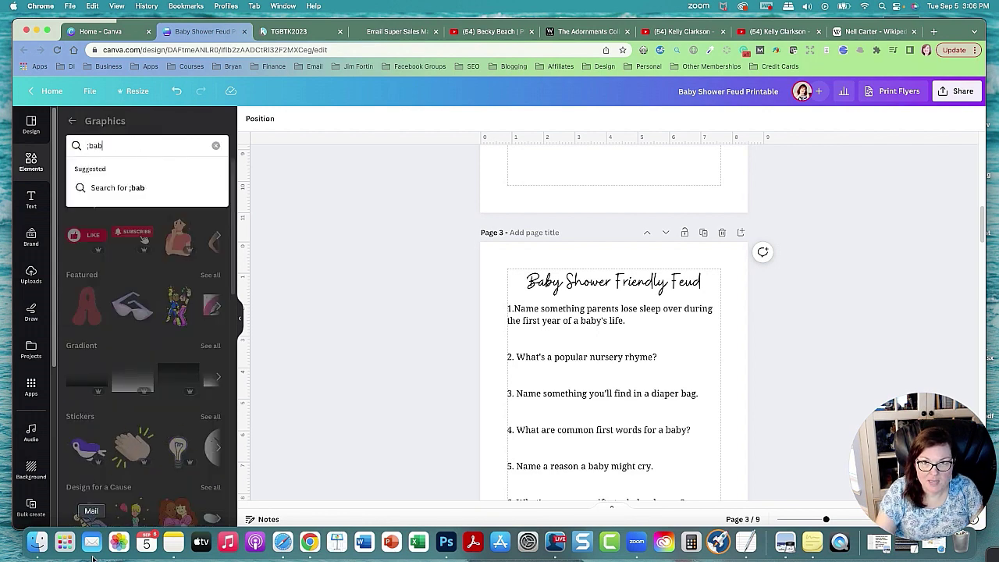
{"action": "key", "text": "BackSpace"}
{"action": "type", "text": "baby shower"}
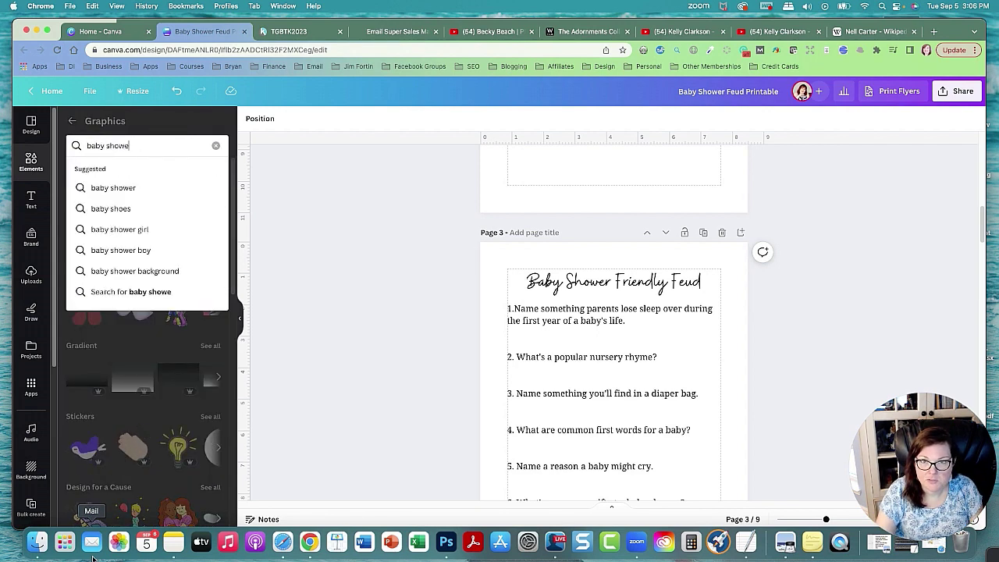
{"action": "key", "text": "Return"}
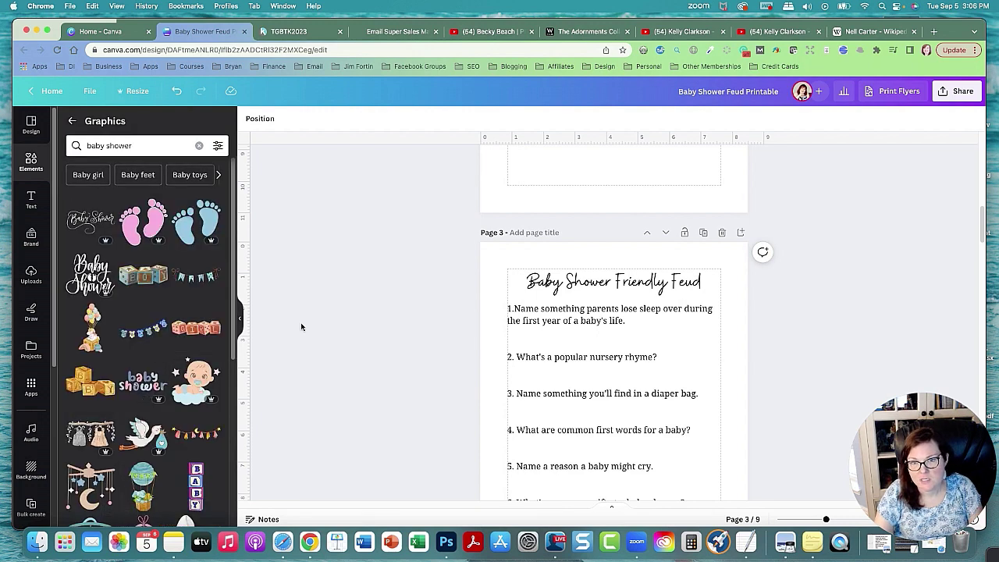
Add the baby-on-cloud graphic left of the title, shrunk to the title's height
{"action": "scroll", "coordinate": [215, 342], "scroll_direction": "down", "scroll_amount": 3}
{"action": "left_click", "coordinate": [202, 323]}
{"action": "left_click_drag", "start_coordinate": [667, 475], "coordinate": [509, 288]}
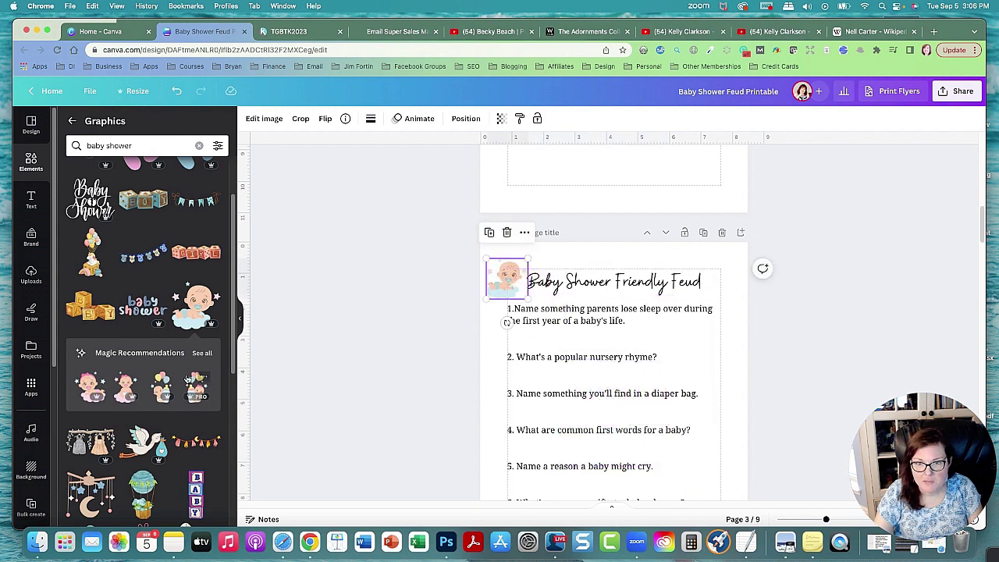
Place the blue bib graphic right of the title, sized to the title's height
{"action": "scroll", "coordinate": [180, 383], "scroll_direction": "down", "scroll_amount": 2}
{"action": "scroll", "coordinate": [180, 382], "scroll_direction": "down", "scroll_amount": 5}
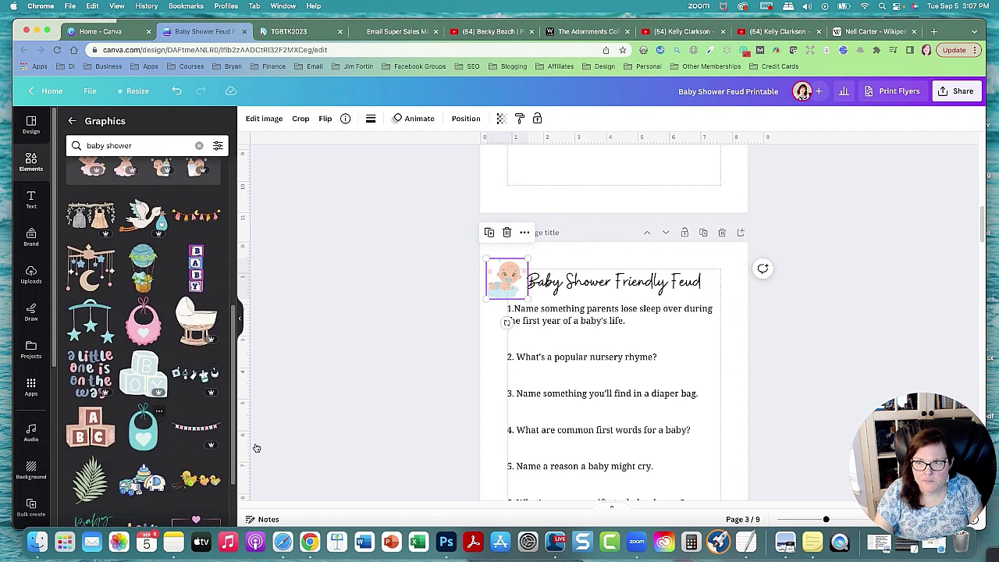
{"action": "left_click_drag", "start_coordinate": [256, 448], "coordinate": [614, 413]}
{"action": "left_click_drag", "start_coordinate": [656, 484], "coordinate": [713, 287]}
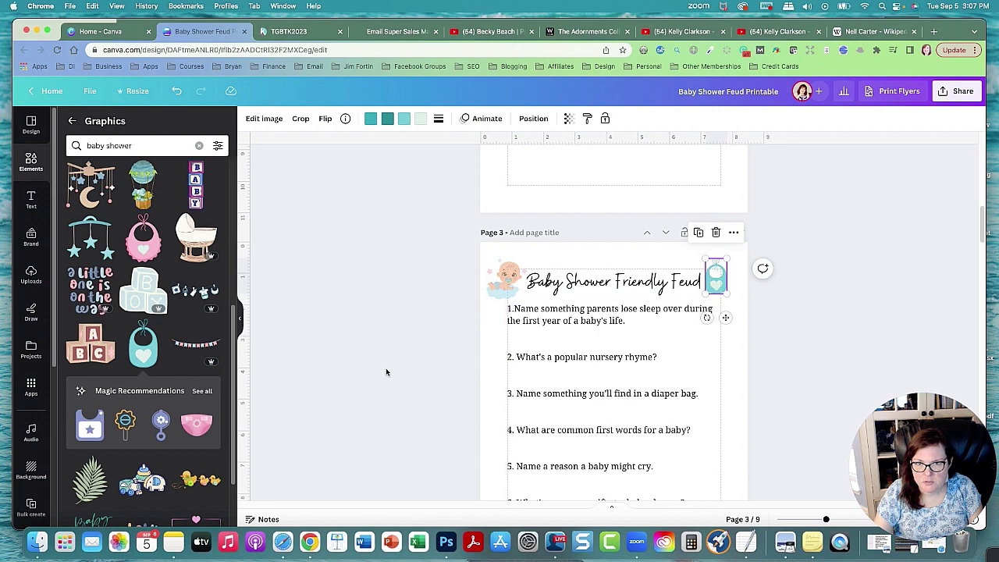
{"action": "scroll", "coordinate": [189, 378], "scroll_direction": "up", "scroll_amount": 5}
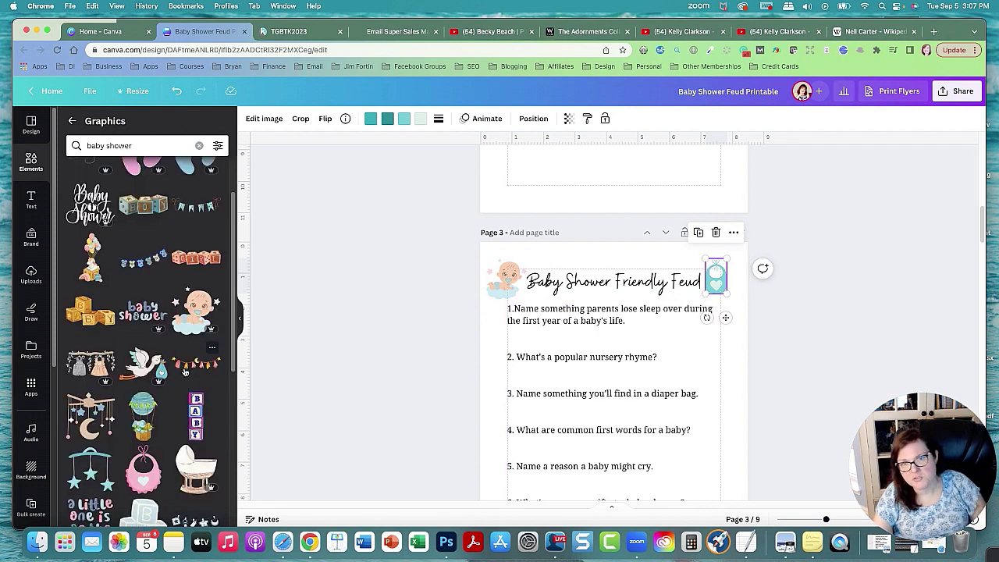
{"action": "scroll", "coordinate": [185, 372], "scroll_direction": "up", "scroll_amount": 2}
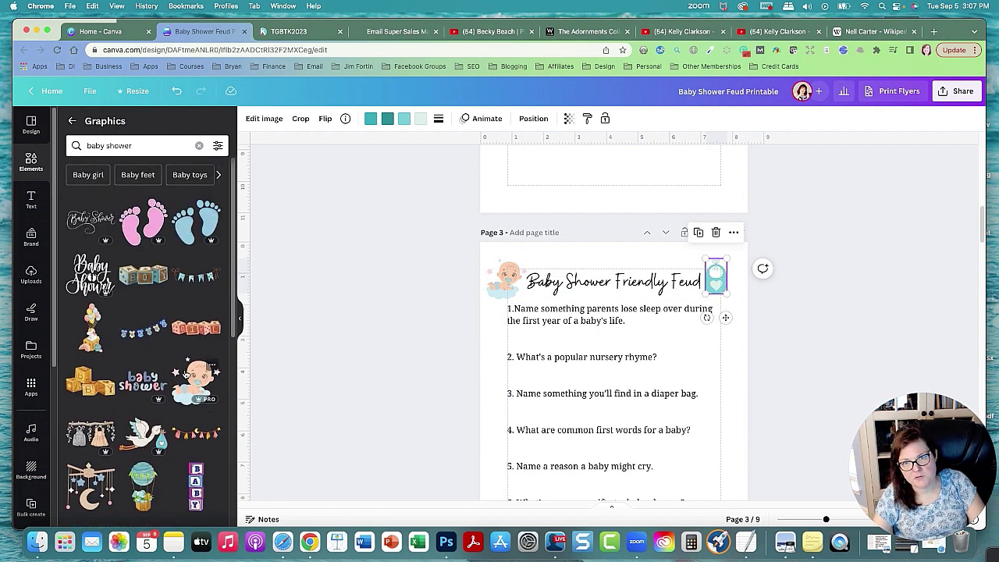
{"action": "scroll", "coordinate": [177, 378], "scroll_direction": "down", "scroll_amount": 3}
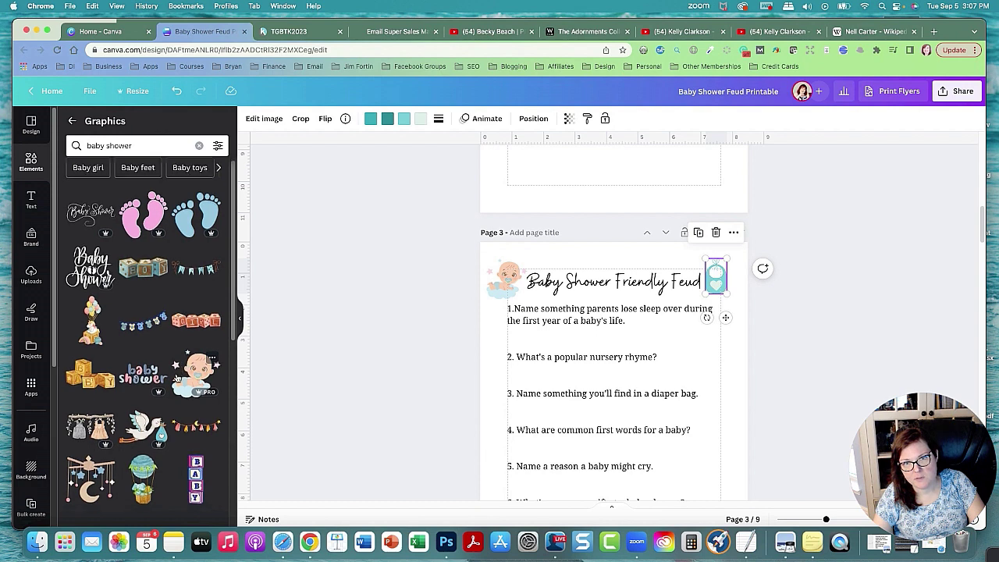
{"action": "scroll", "coordinate": [178, 378], "scroll_direction": "down", "scroll_amount": 5}
{"action": "scroll", "coordinate": [173, 367], "scroll_direction": "down", "scroll_amount": 3}
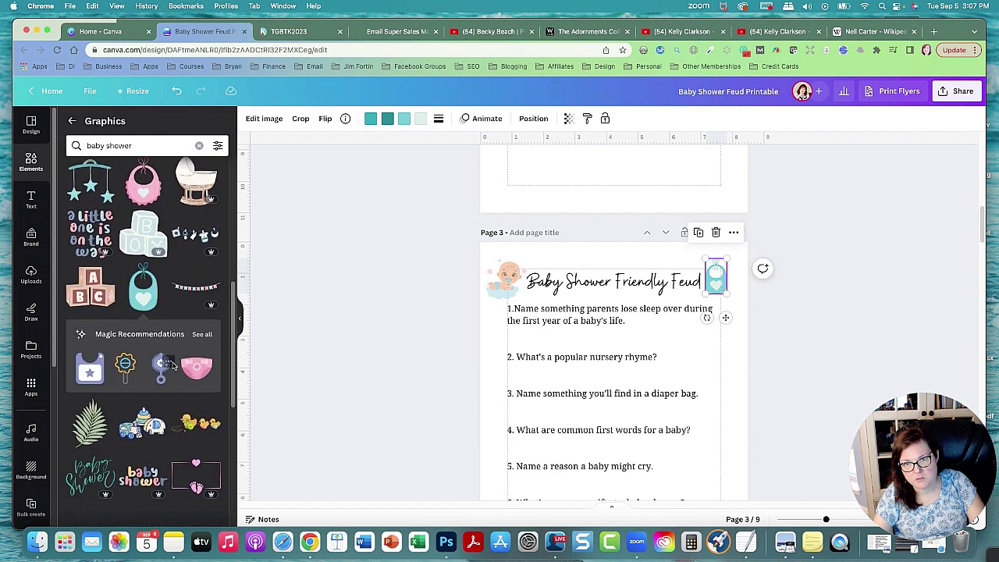
{"action": "scroll", "coordinate": [152, 348], "scroll_direction": "down", "scroll_amount": 1}
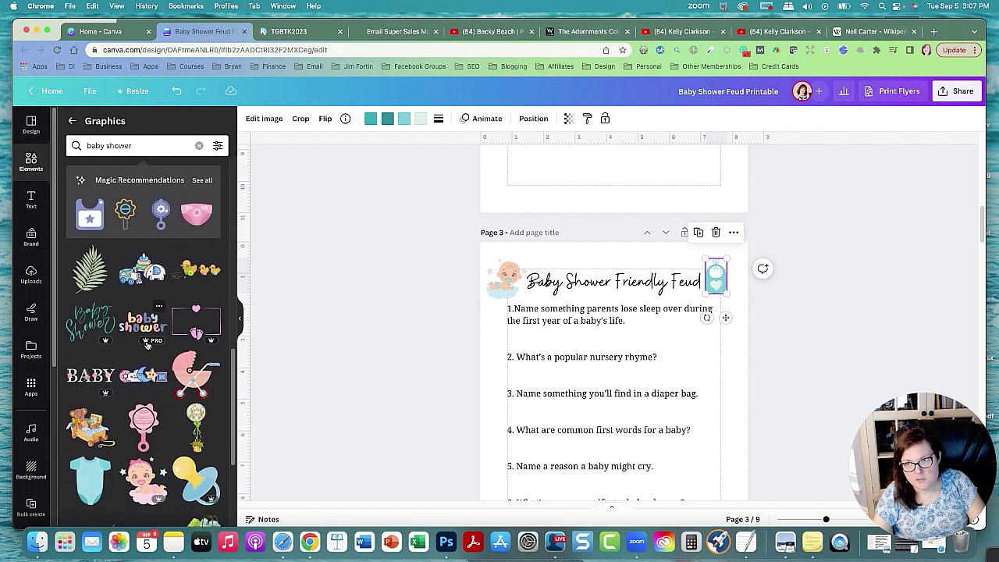
{"action": "left_click", "coordinate": [407, 327]}
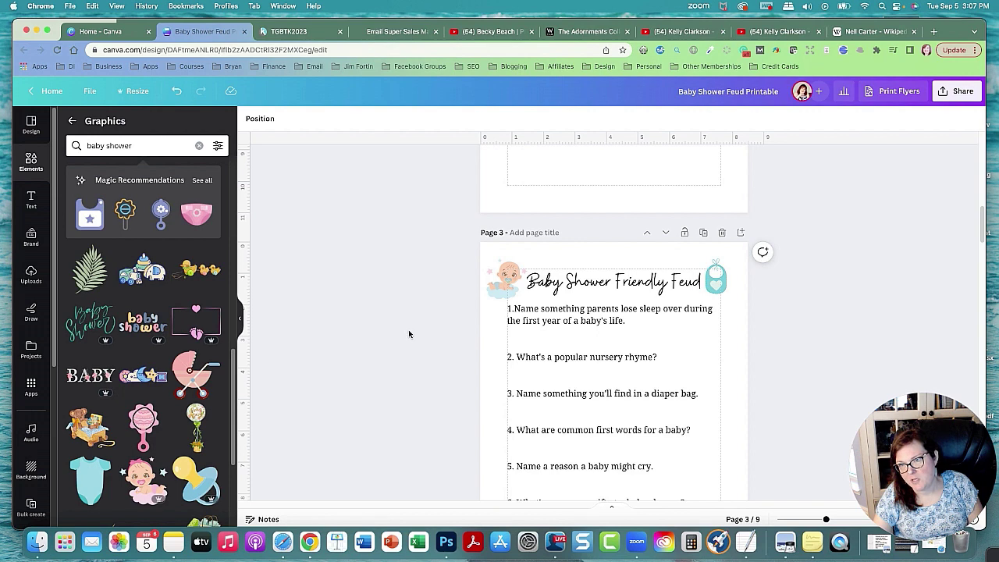
Colour the page 3 'Baby Shower Friendly Feud' title with the #017d85 teal document colour
{"action": "left_click", "coordinate": [538, 281]}
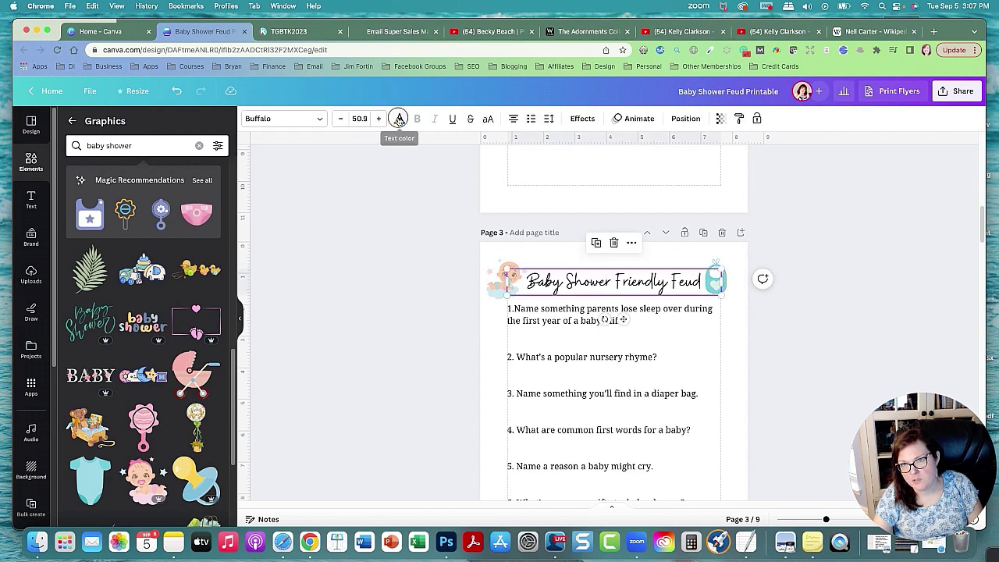
{"action": "left_click", "coordinate": [399, 119]}
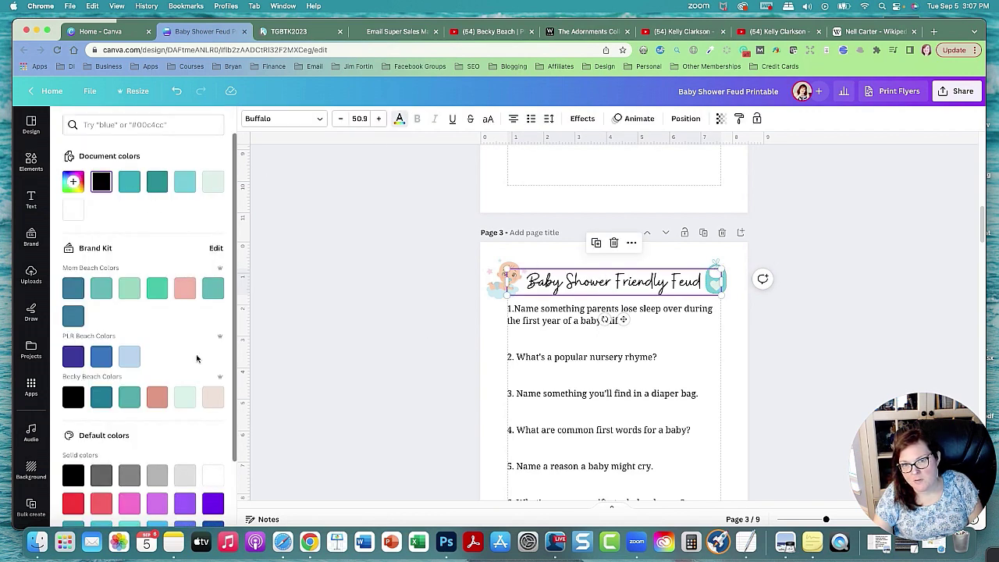
{"action": "left_click", "coordinate": [156, 188]}
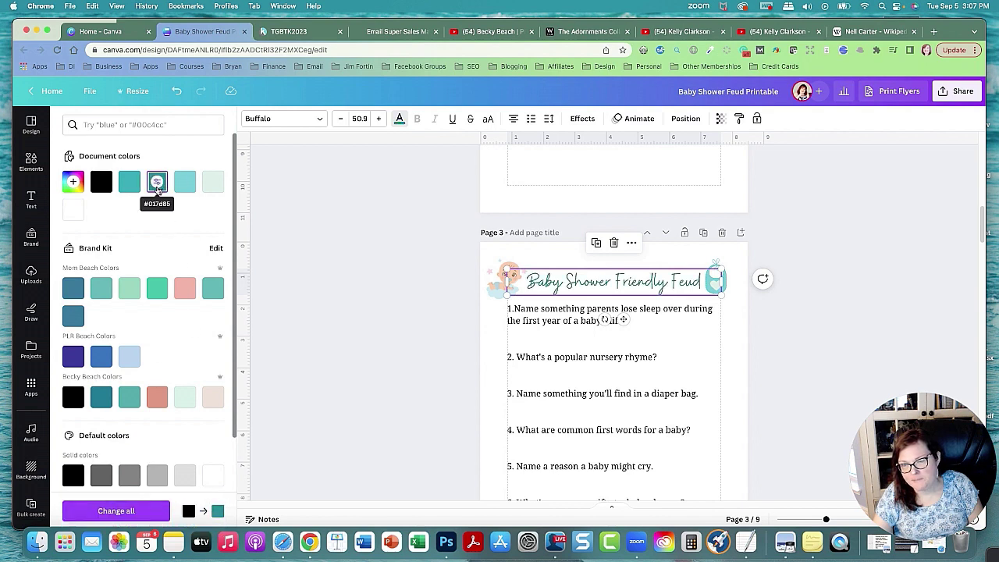
{"action": "left_click", "coordinate": [379, 334]}
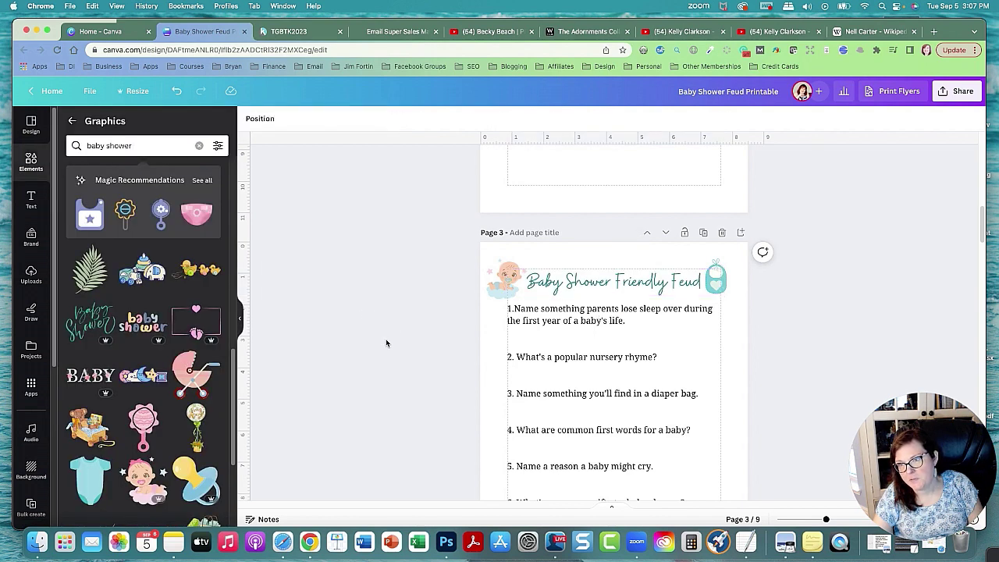
{"action": "left_click", "coordinate": [556, 380]}
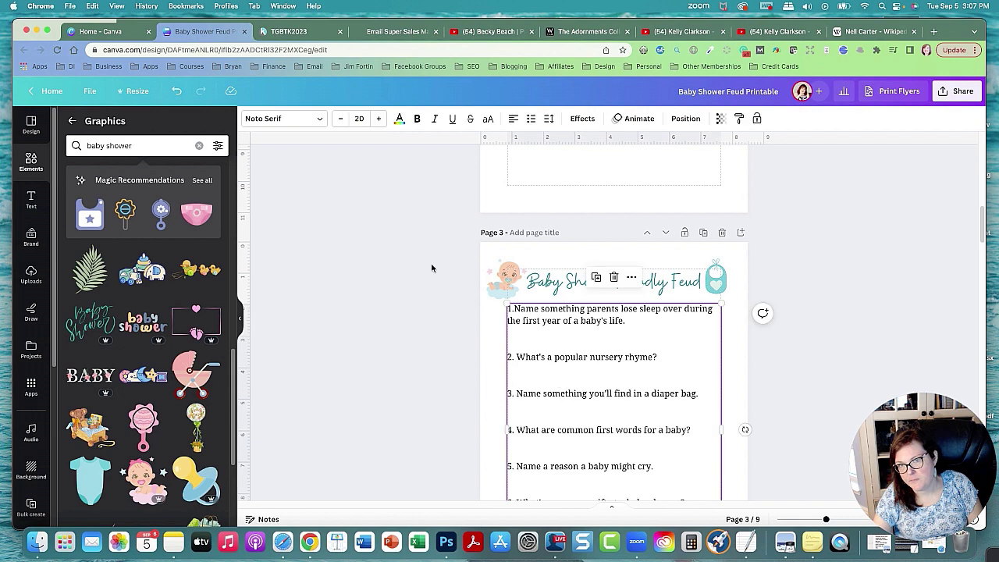
{"action": "left_click", "coordinate": [385, 262]}
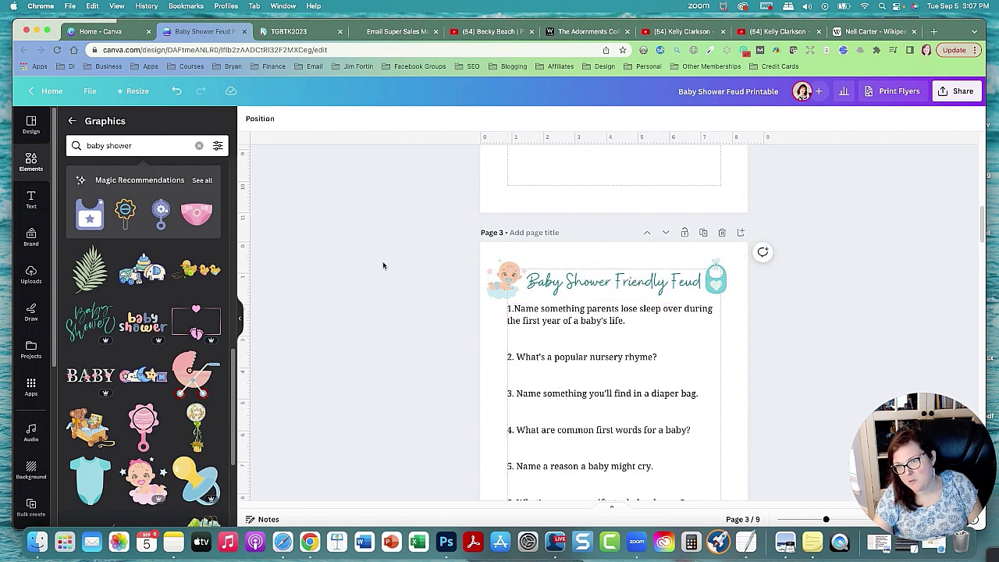
Add the pastel bunting graphic to the top of page 4 as a small banner
{"action": "scroll", "coordinate": [378, 289], "scroll_direction": "down", "scroll_amount": 2}
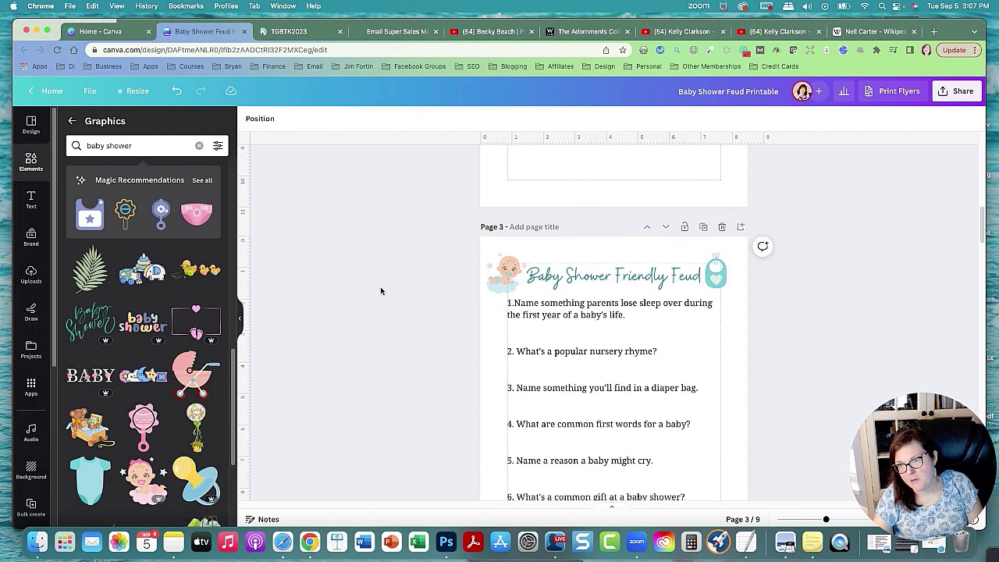
{"action": "scroll", "coordinate": [374, 302], "scroll_direction": "down", "scroll_amount": 1}
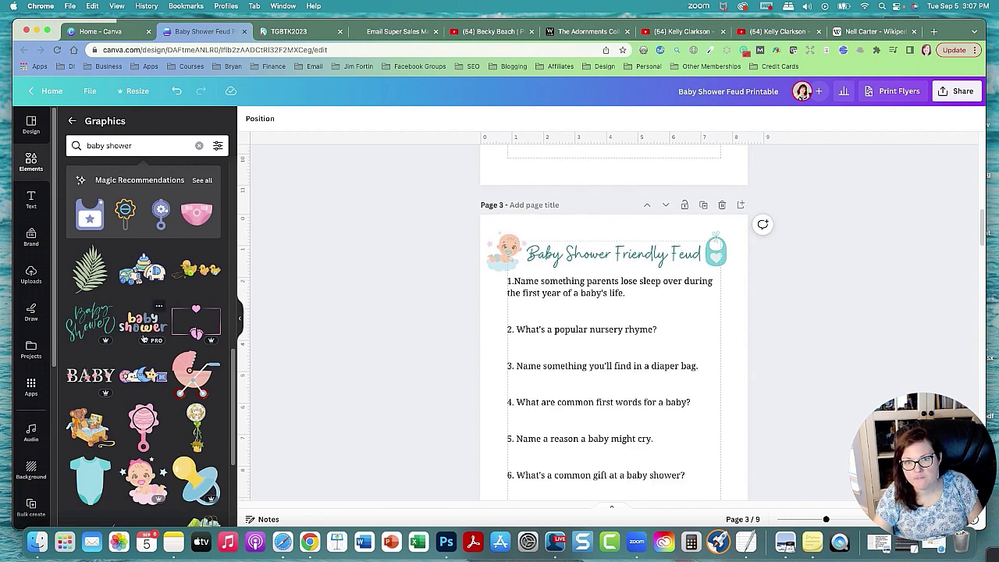
{"action": "scroll", "coordinate": [144, 338], "scroll_direction": "down", "scroll_amount": 5}
{"action": "scroll", "coordinate": [384, 363], "scroll_direction": "down", "scroll_amount": 5}
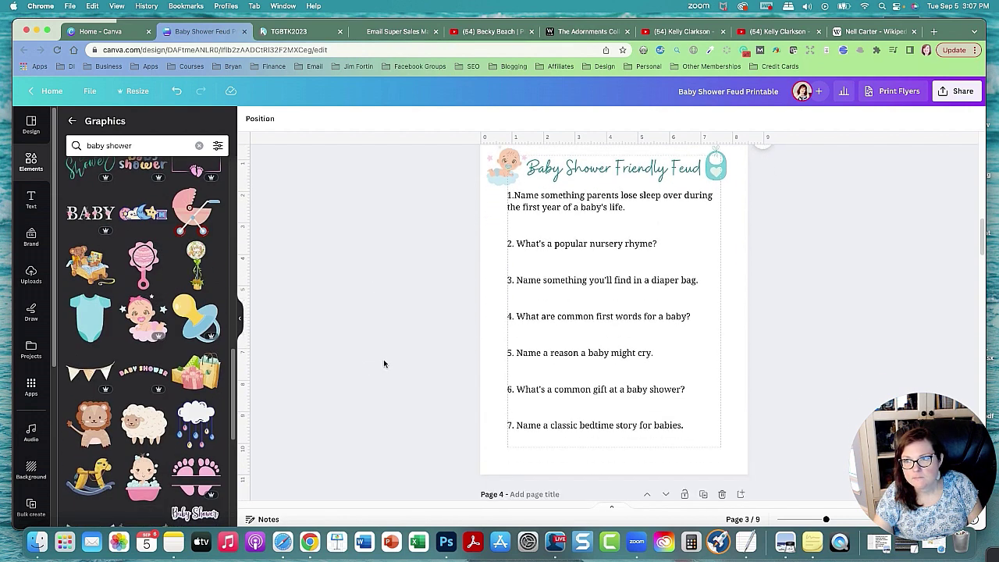
{"action": "scroll", "coordinate": [383, 364], "scroll_direction": "down", "scroll_amount": 6}
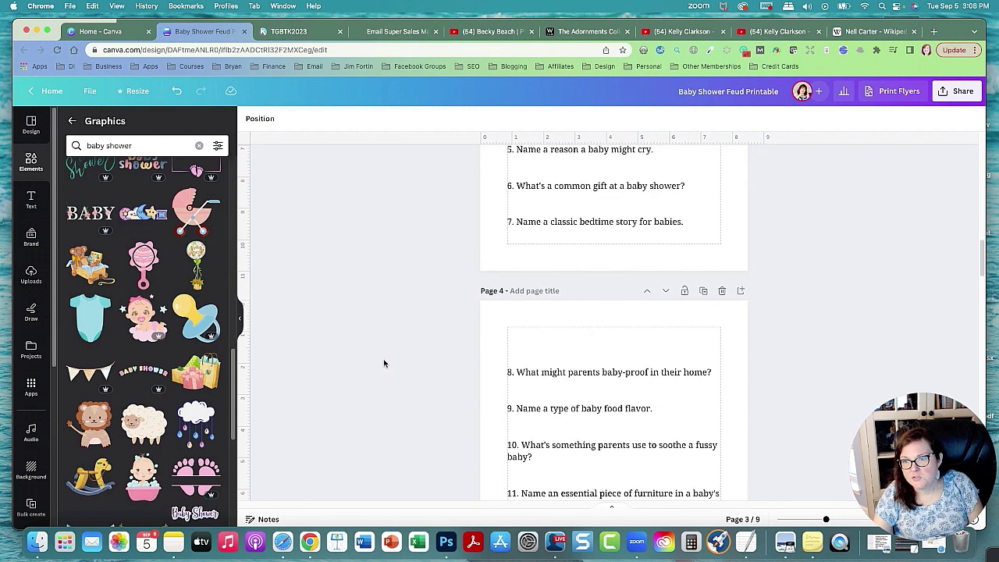
{"action": "left_click", "coordinate": [106, 375]}
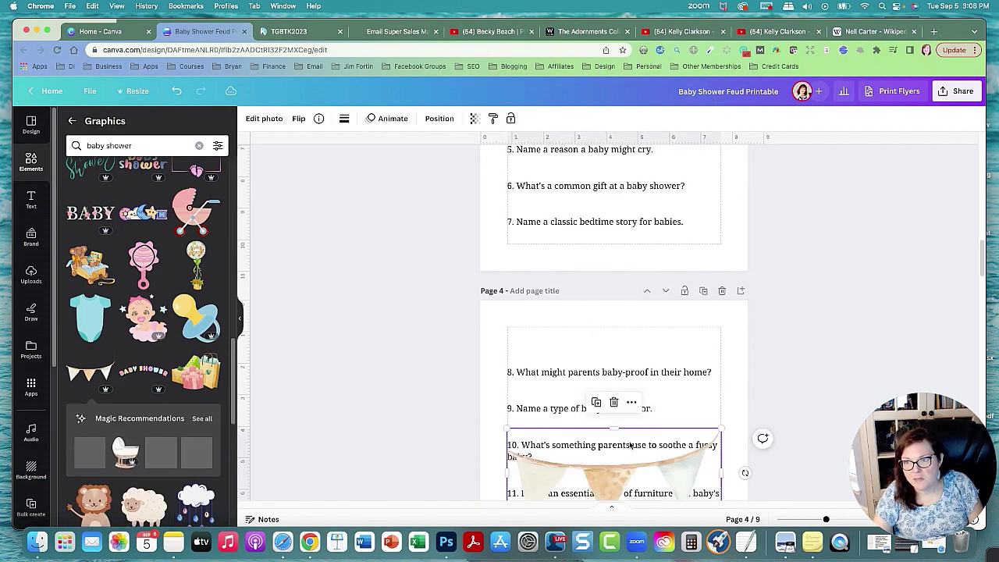
{"action": "left_click_drag", "start_coordinate": [665, 435], "coordinate": [669, 346]}
{"action": "left_click_drag", "start_coordinate": [720, 397], "coordinate": [753, 340]}
Group-select the three buntings and enlarge them slightly together
{"action": "left_click", "coordinate": [630, 316], "text": "shift"}
{"action": "left_click", "coordinate": [520, 318], "text": "shift"}
{"action": "left_click", "coordinate": [824, 317]}
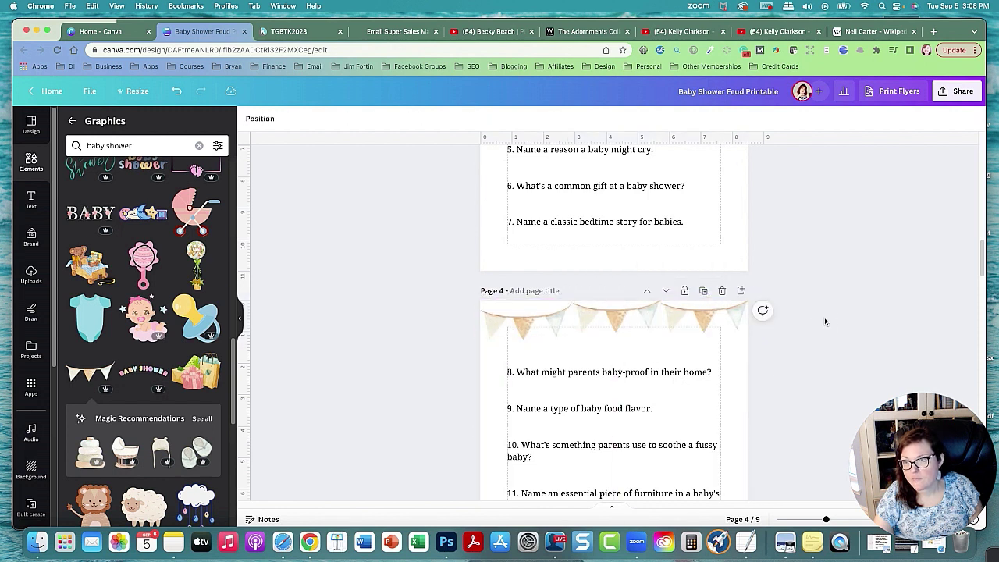
{"action": "scroll", "coordinate": [821, 347], "scroll_direction": "down", "scroll_amount": 8}
{"action": "scroll", "coordinate": [822, 358], "scroll_direction": "down", "scroll_amount": 1}
{"action": "scroll", "coordinate": [188, 378], "scroll_direction": "down", "scroll_amount": 5}
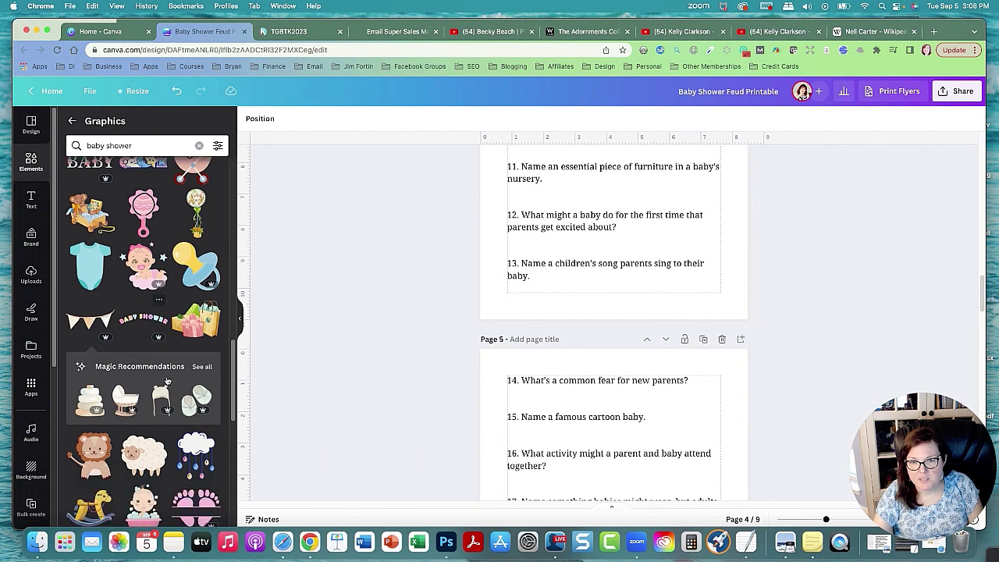
{"action": "scroll", "coordinate": [171, 379], "scroll_direction": "down", "scroll_amount": 1}
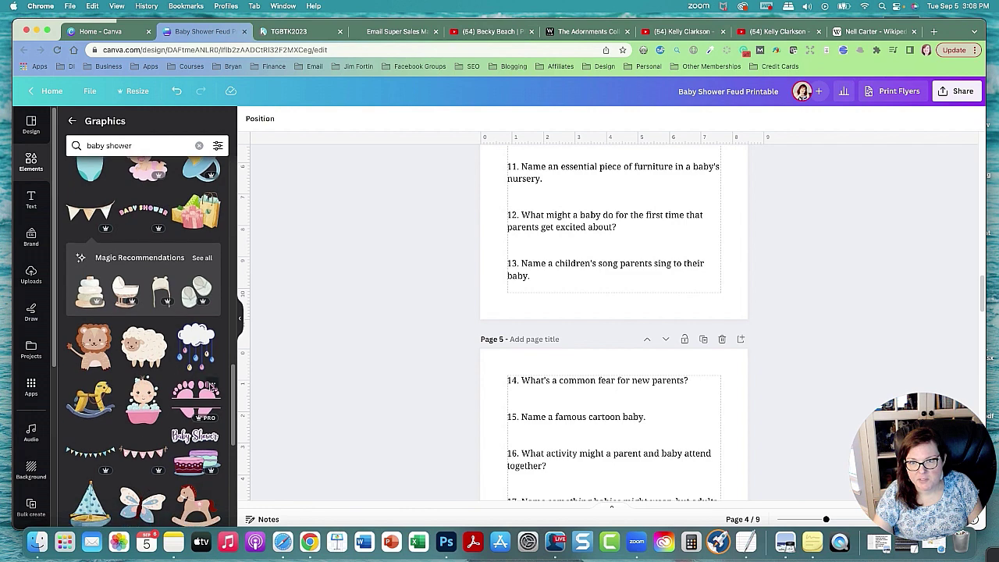
{"action": "scroll", "coordinate": [358, 379], "scroll_direction": "up", "scroll_amount": 10}
{"action": "scroll", "coordinate": [357, 380], "scroll_direction": "up", "scroll_amount": 15}
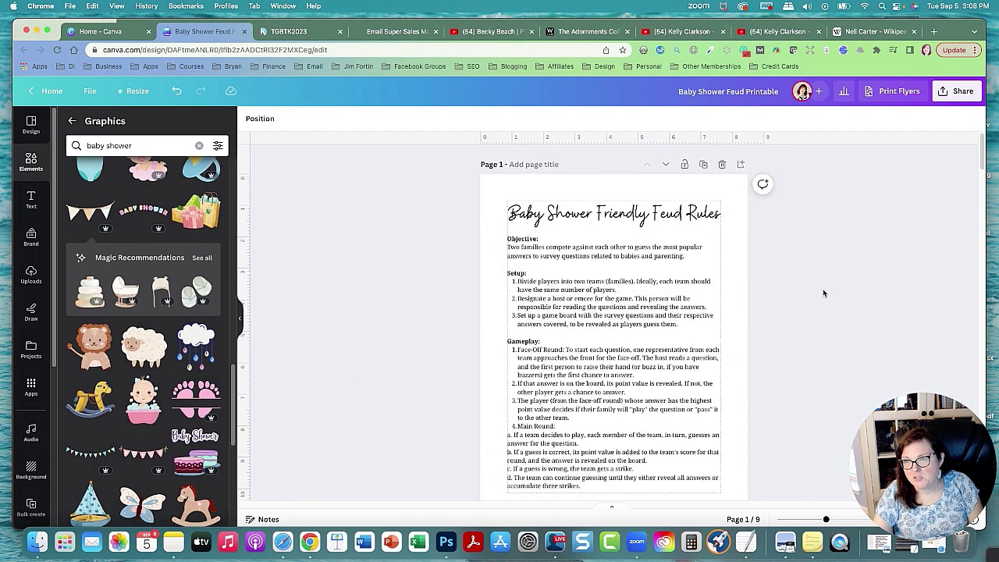
{"action": "scroll", "coordinate": [860, 272], "scroll_direction": "down", "scroll_amount": 12}
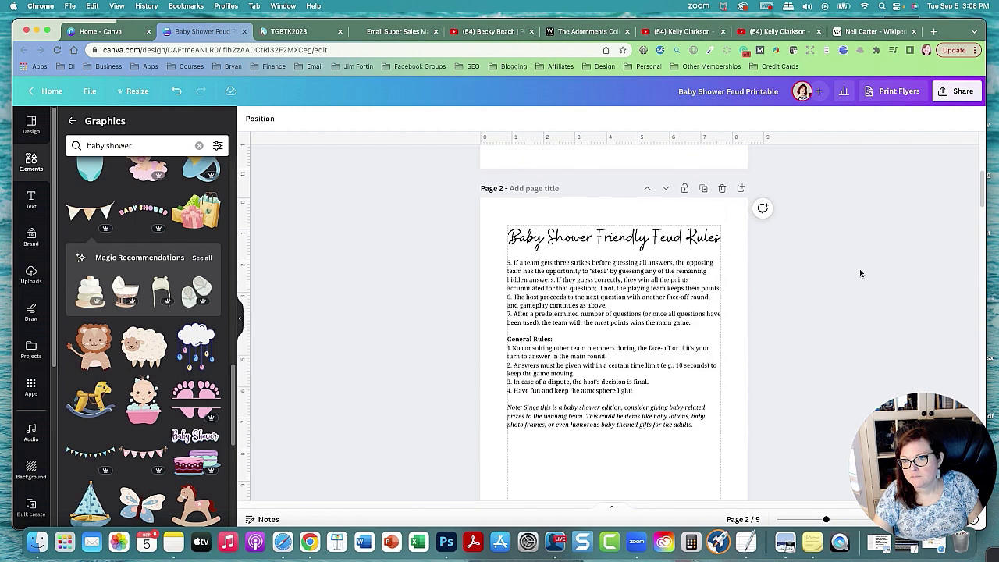
{"action": "scroll", "coordinate": [865, 278], "scroll_direction": "down", "scroll_amount": 3}
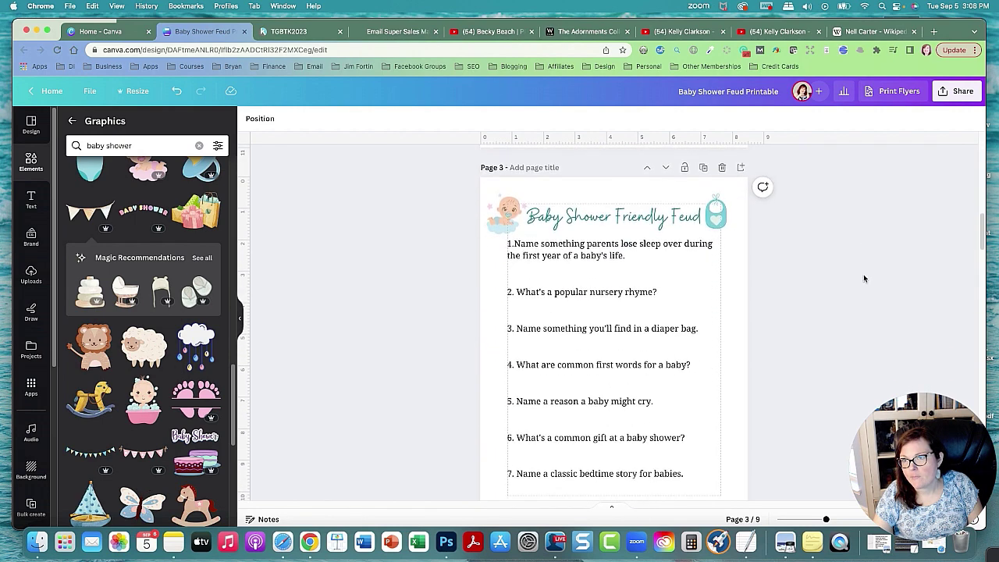
Download all 9 pages as a PDF Standard file via Share > Download
{"action": "left_click", "coordinate": [954, 95]}
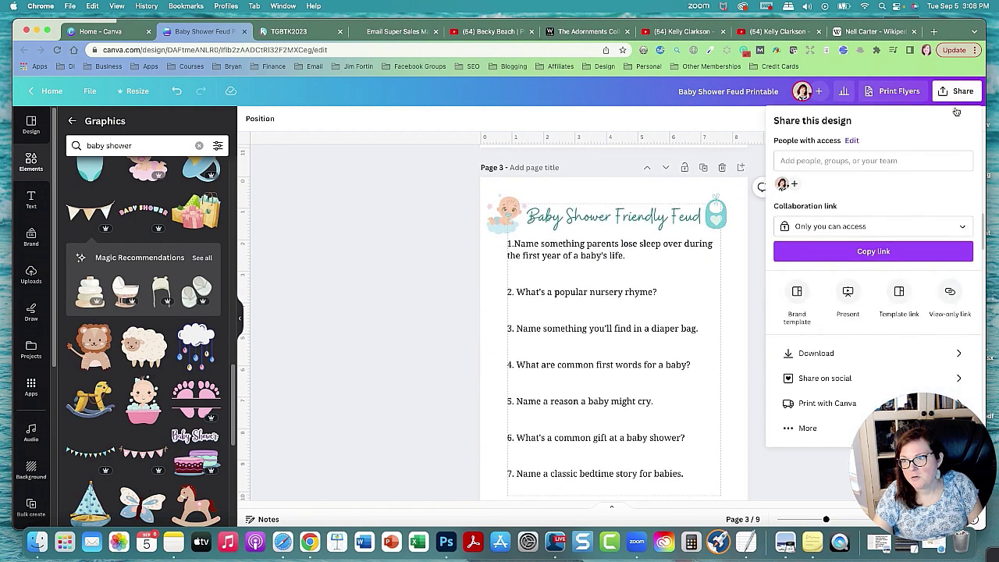
{"action": "left_click", "coordinate": [837, 356]}
{"action": "left_click", "coordinate": [843, 169]}
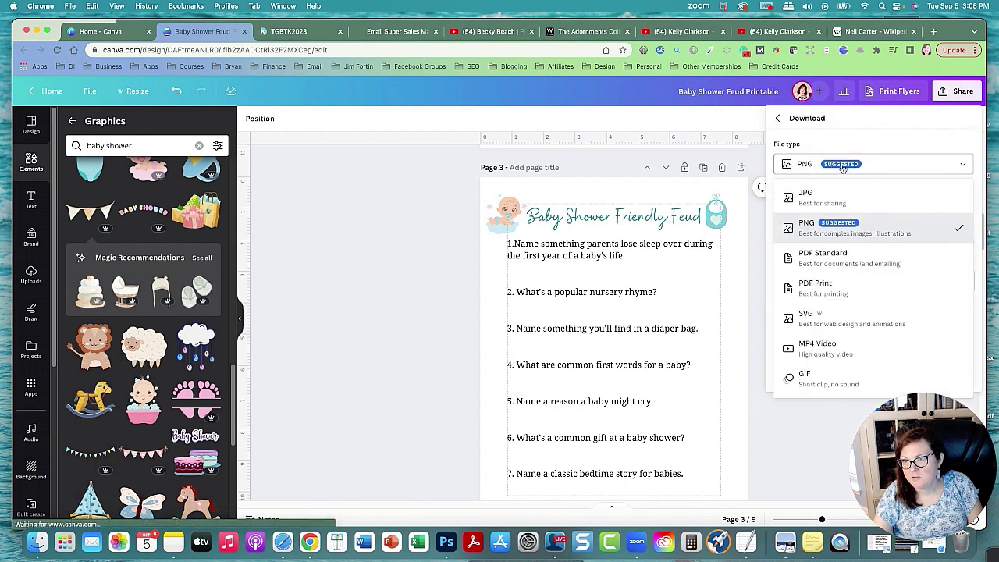
{"action": "left_click", "coordinate": [841, 260]}
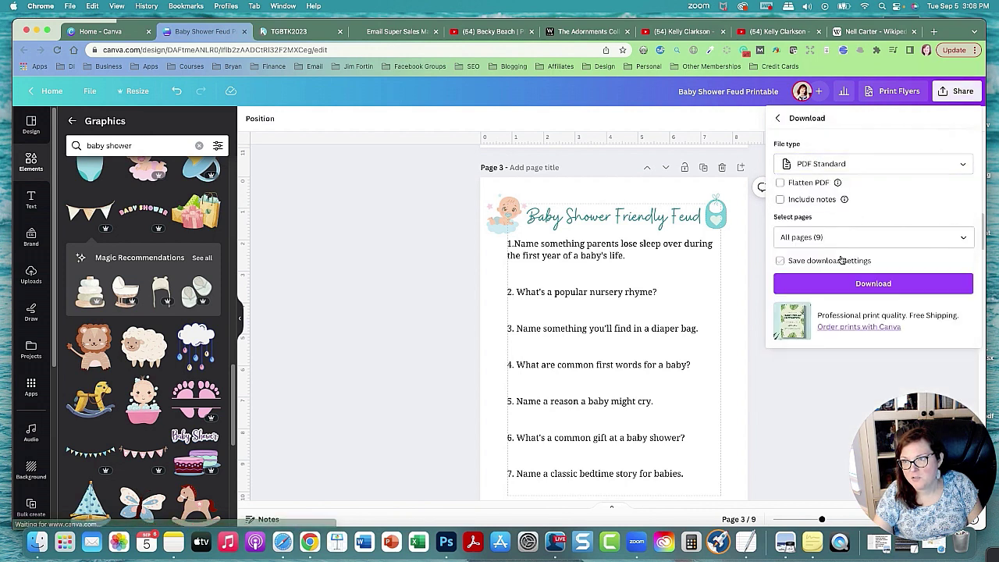
{"action": "left_click", "coordinate": [849, 167]}
{"action": "left_click", "coordinate": [846, 290]}
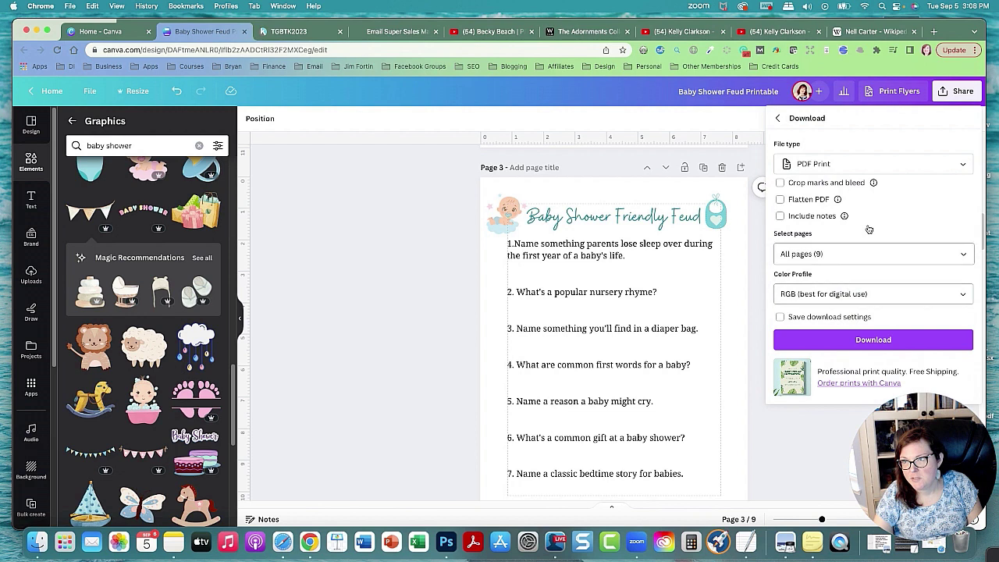
{"action": "left_click", "coordinate": [866, 166]}
{"action": "left_click", "coordinate": [866, 166]}
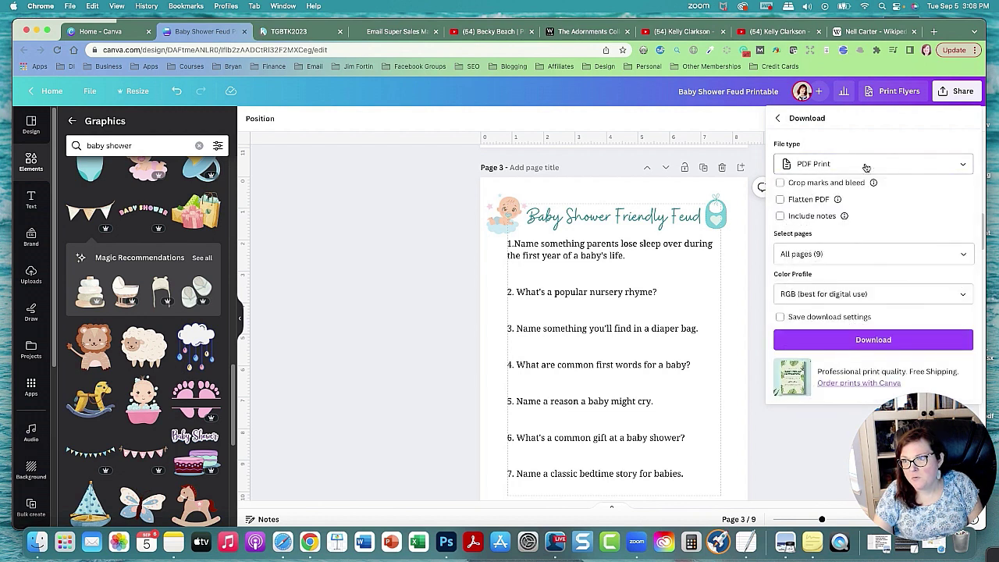
{"action": "left_click", "coordinate": [866, 166]}
{"action": "left_click", "coordinate": [841, 255]}
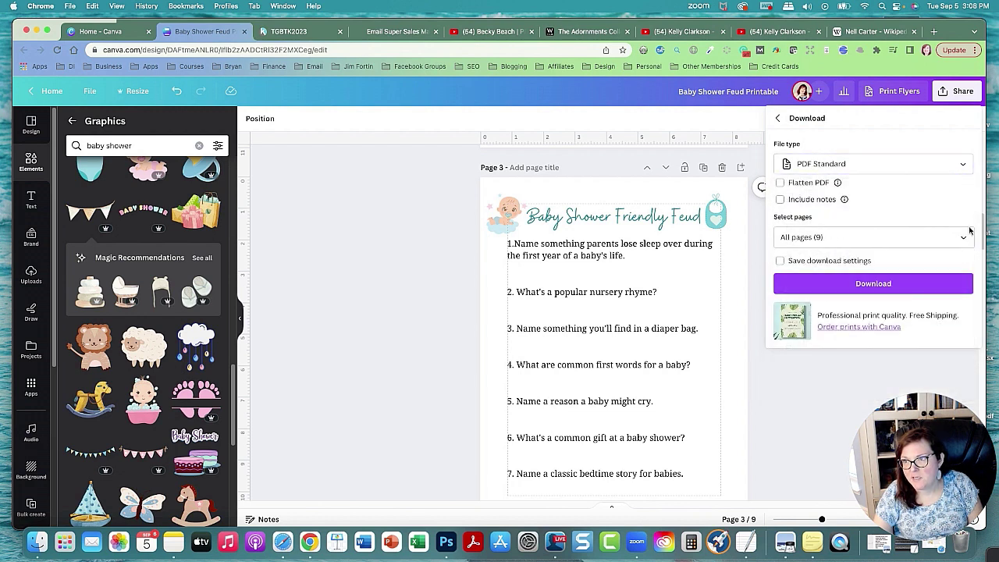
{"action": "left_click", "coordinate": [872, 285]}
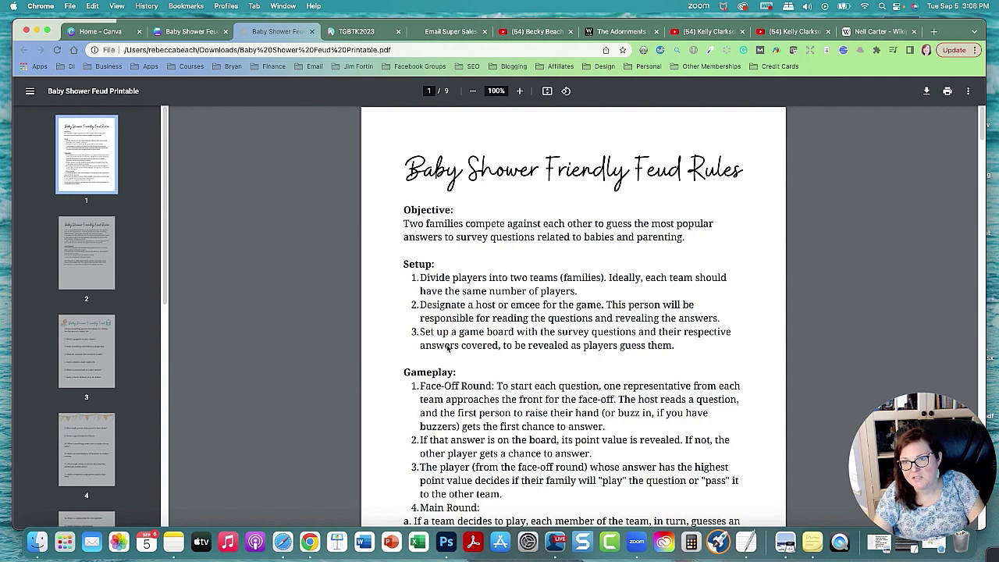
Scroll the downloaded PDF from the Rules page to page 3 to check the layout
{"action": "scroll", "coordinate": [493, 348], "scroll_direction": "down", "scroll_amount": 10}
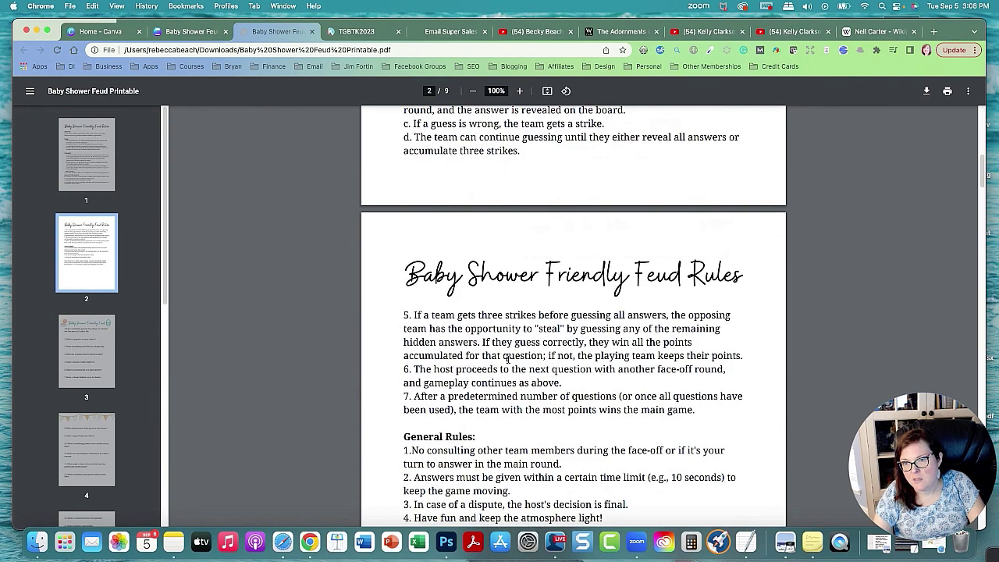
{"action": "scroll", "coordinate": [508, 360], "scroll_direction": "down", "scroll_amount": 10}
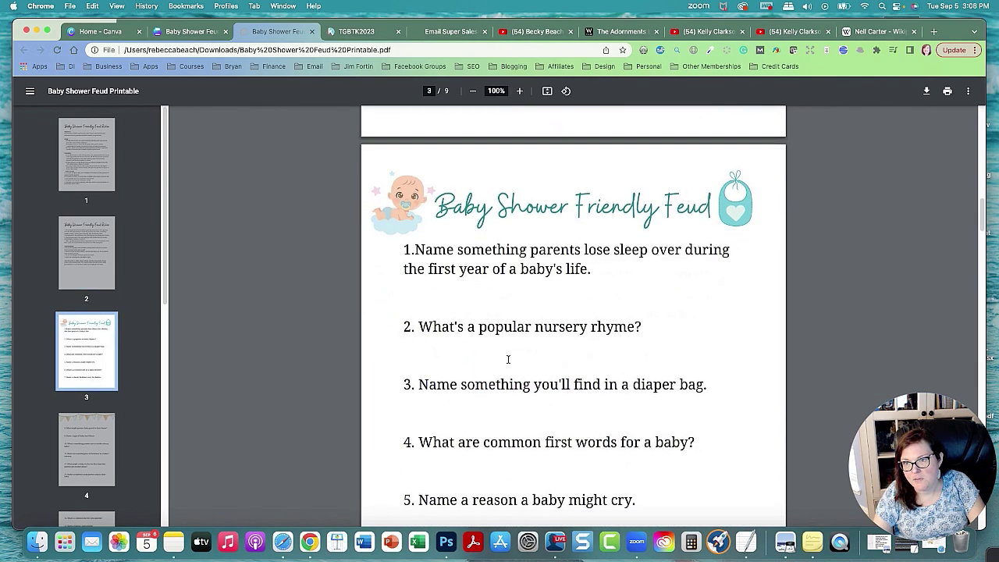
{"action": "scroll", "coordinate": [508, 360], "scroll_direction": "down", "scroll_amount": 3}
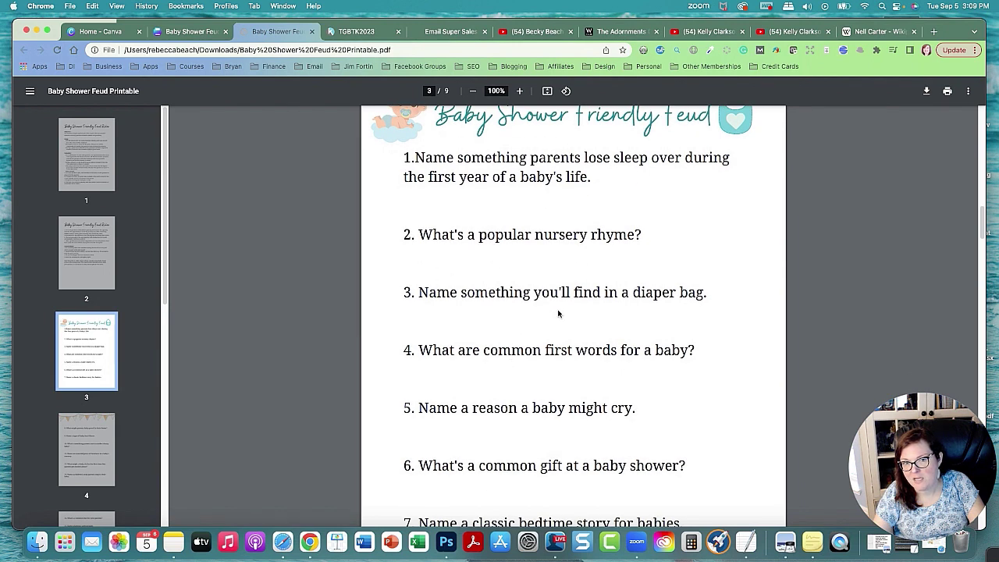
{"action": "scroll", "coordinate": [556, 318], "scroll_direction": "down", "scroll_amount": 3}
{"action": "scroll", "coordinate": [557, 323], "scroll_direction": "up", "scroll_amount": 3}
{"action": "scroll", "coordinate": [557, 325], "scroll_direction": "up", "scroll_amount": 1}
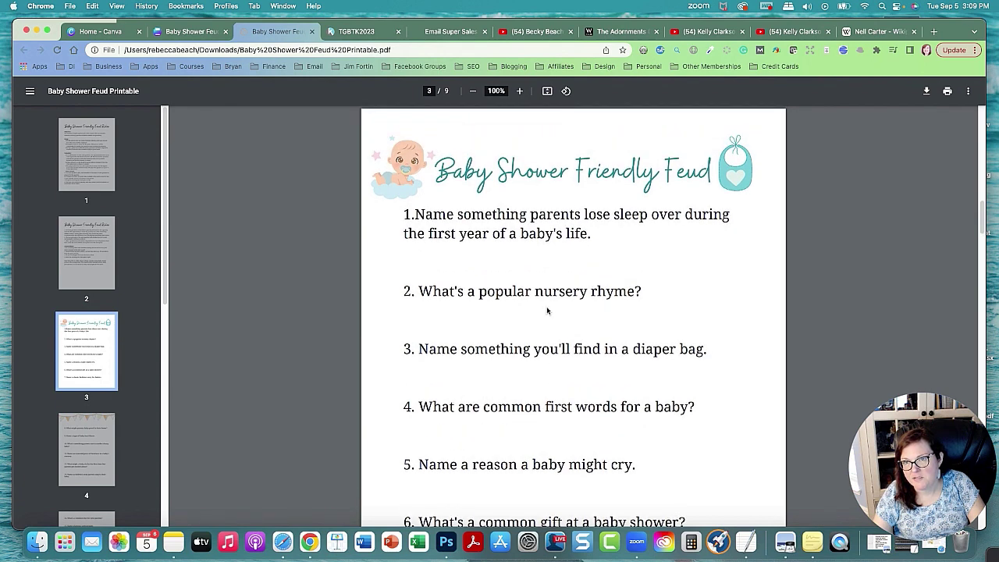